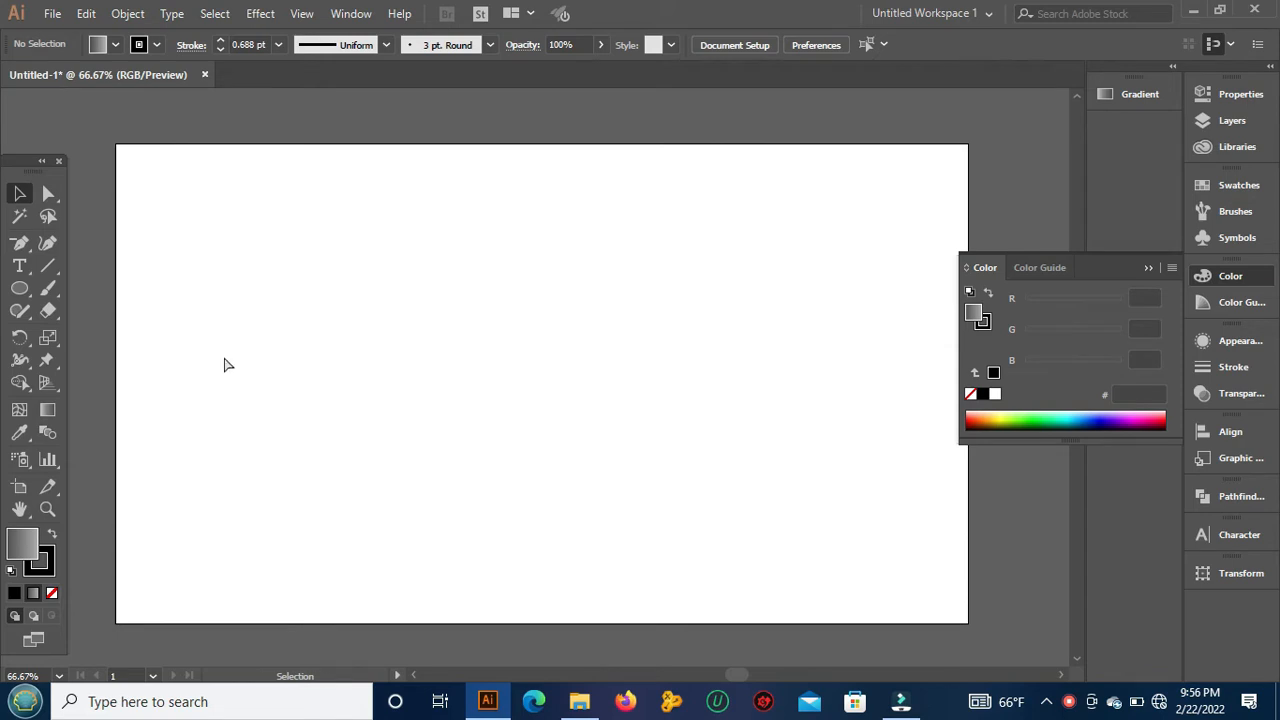
Step: Show the rulers and place a vertical and a horizontal guide crossing at the centre of the artboard
{"action": "key", "text": "a"}
{"action": "key", "text": "ctrl+r"}
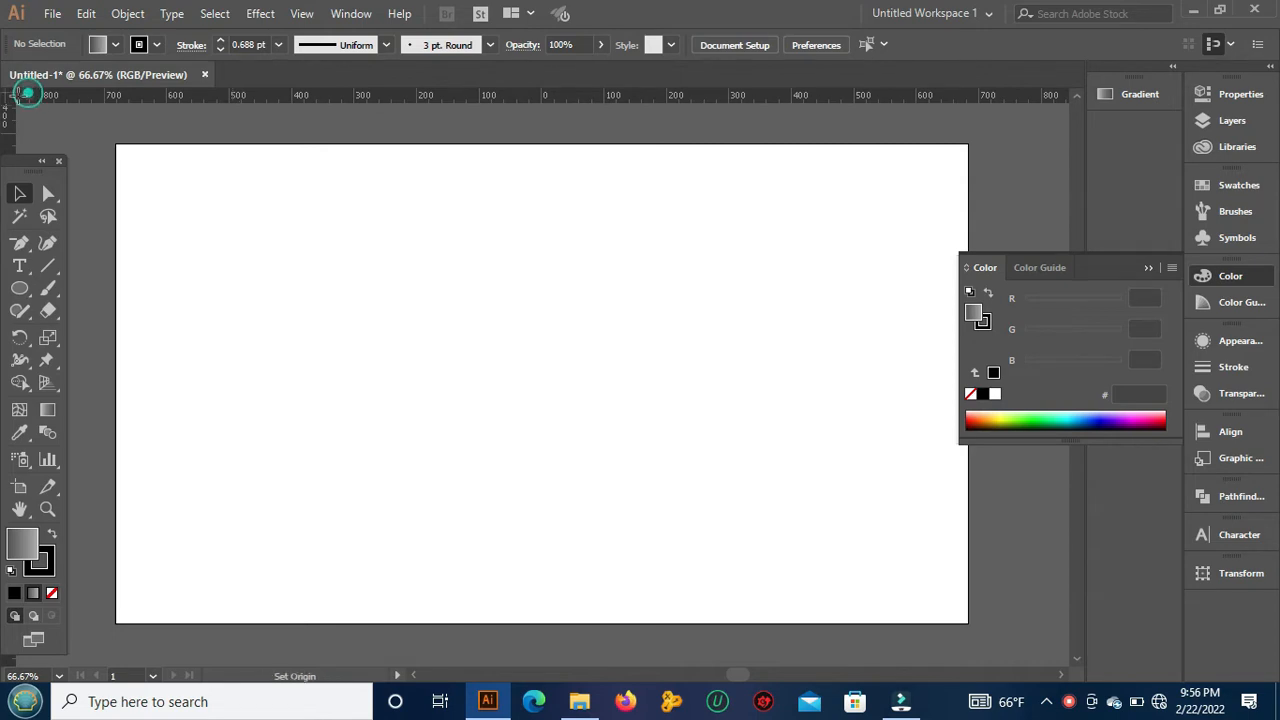
{"action": "left_click_drag", "start_coordinate": [12, 97], "coordinate": [541, 387]}
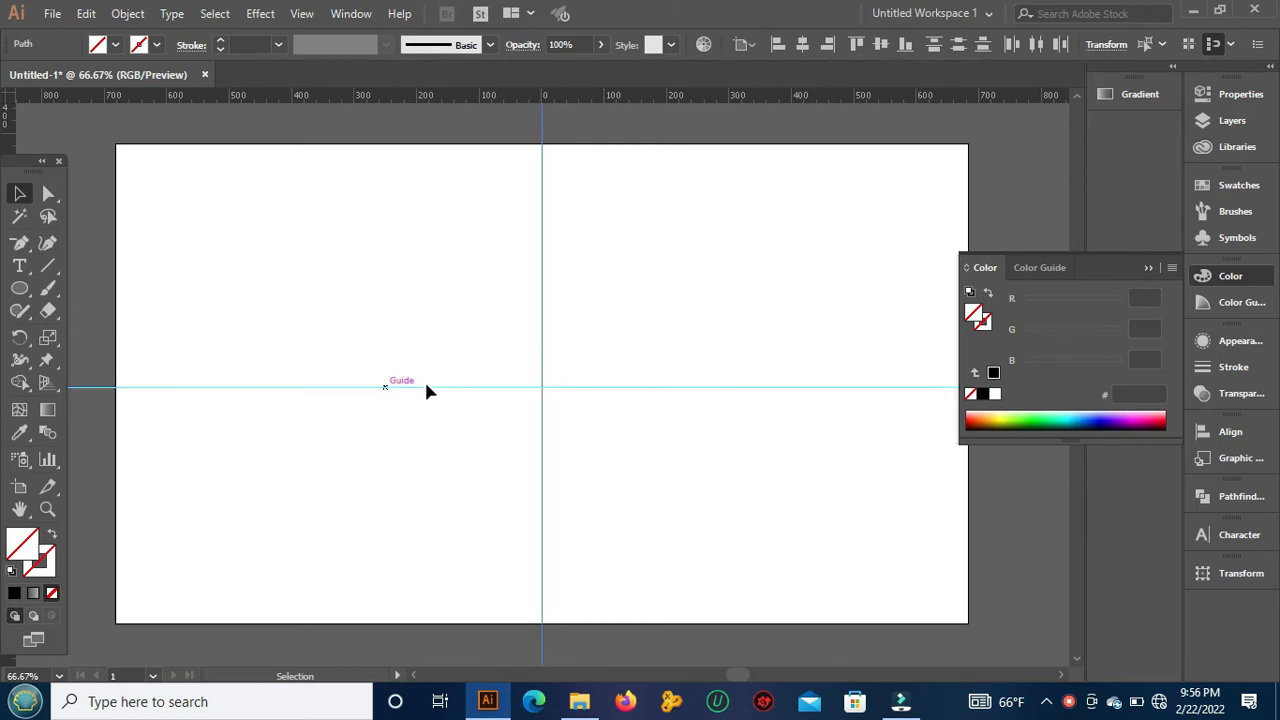
{"action": "left_click", "coordinate": [542, 389], "text": "shift"}
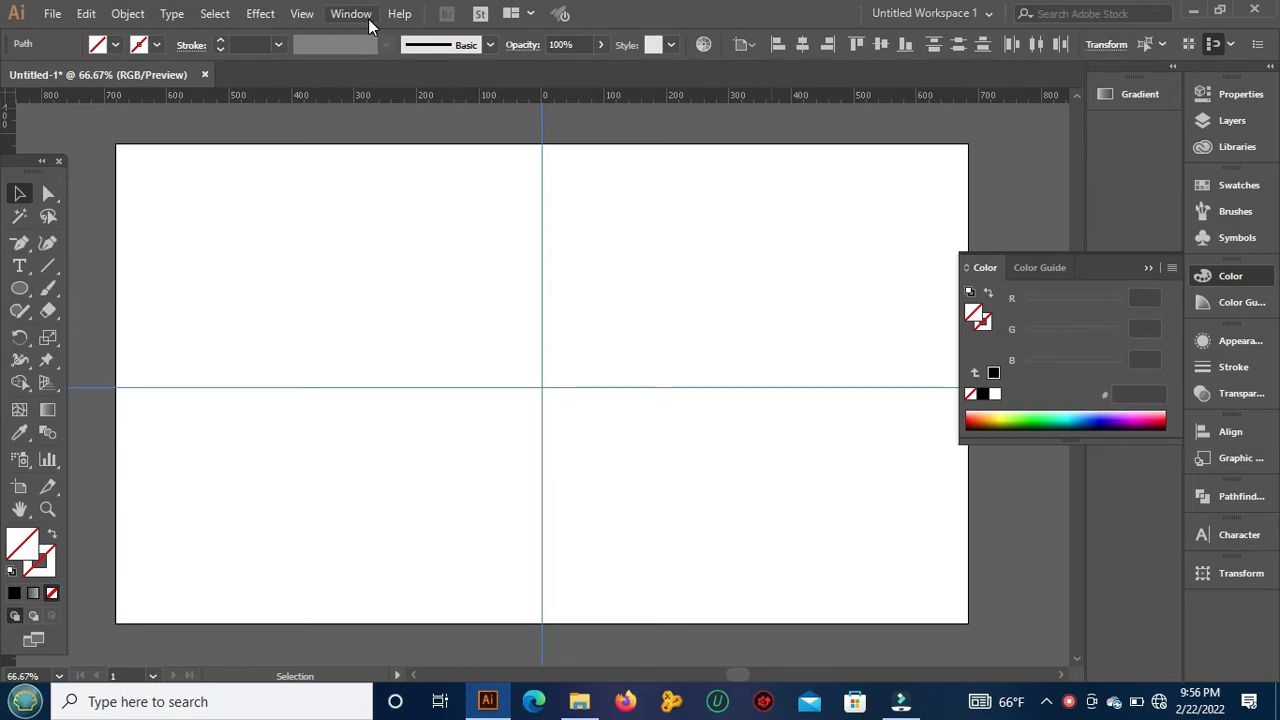
{"action": "left_click", "coordinate": [303, 14]}
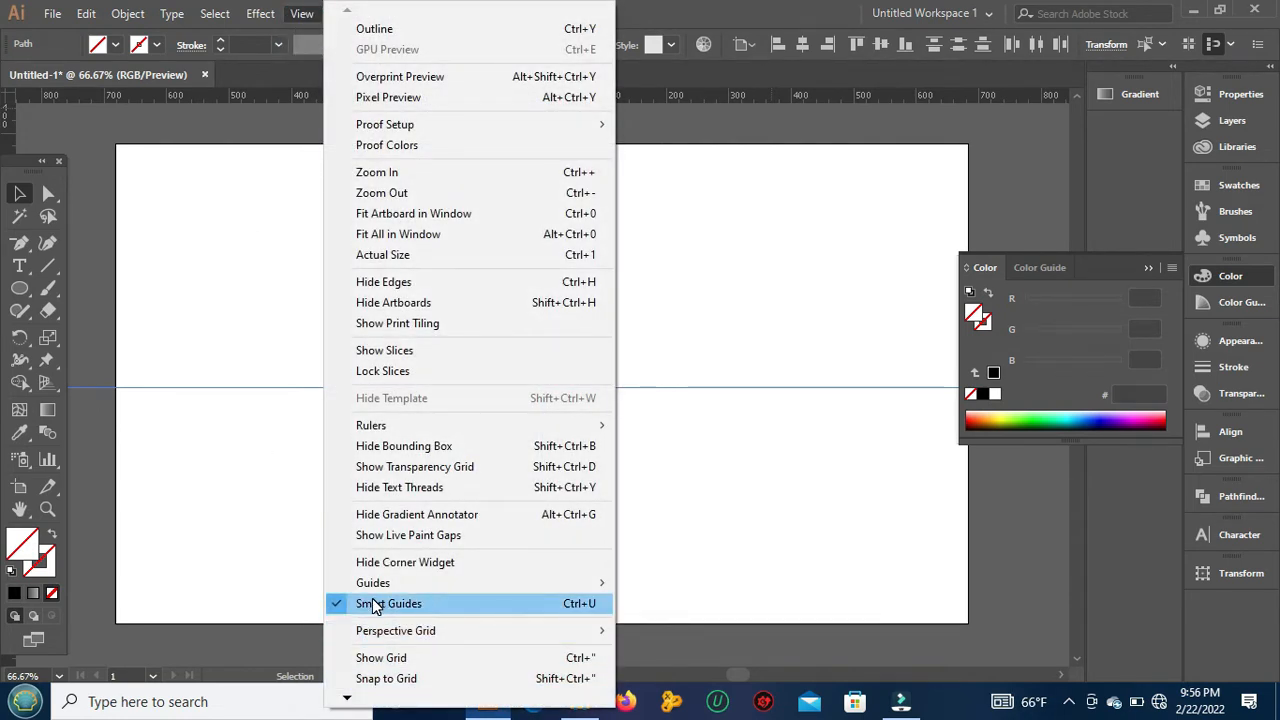
{"action": "left_click", "coordinate": [1037, 183]}
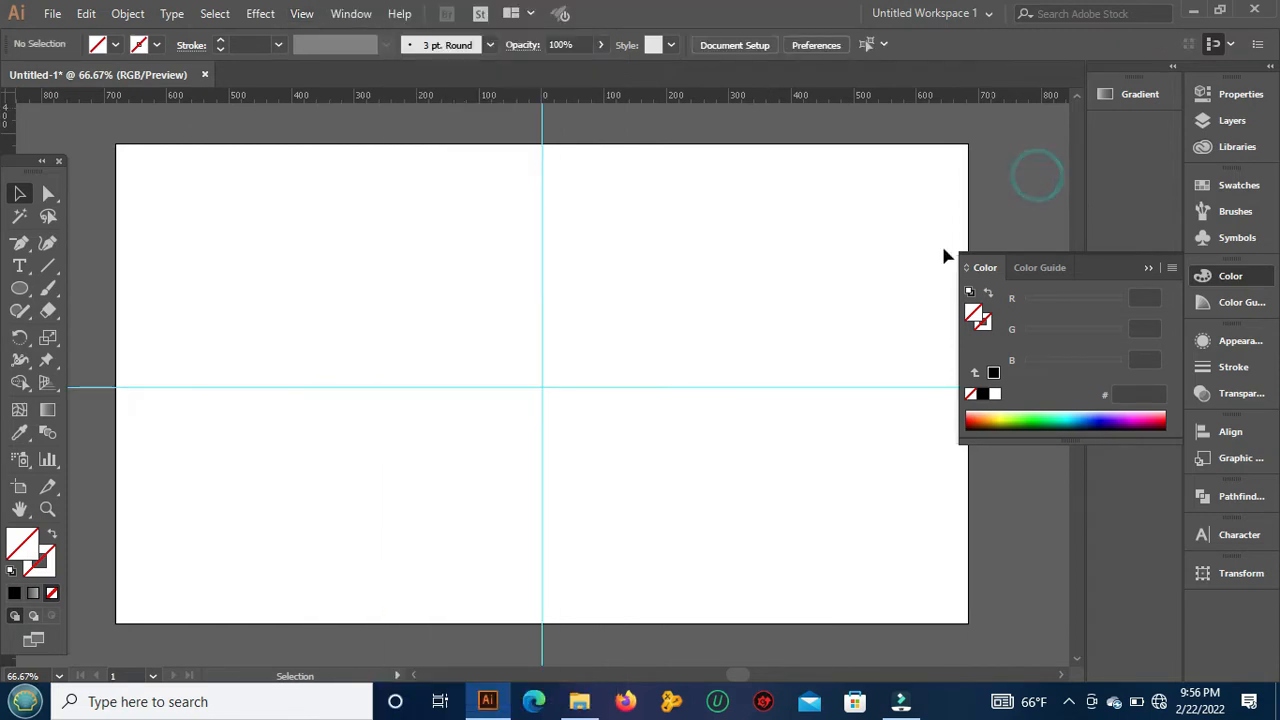
{"action": "left_click", "coordinate": [21, 289]}
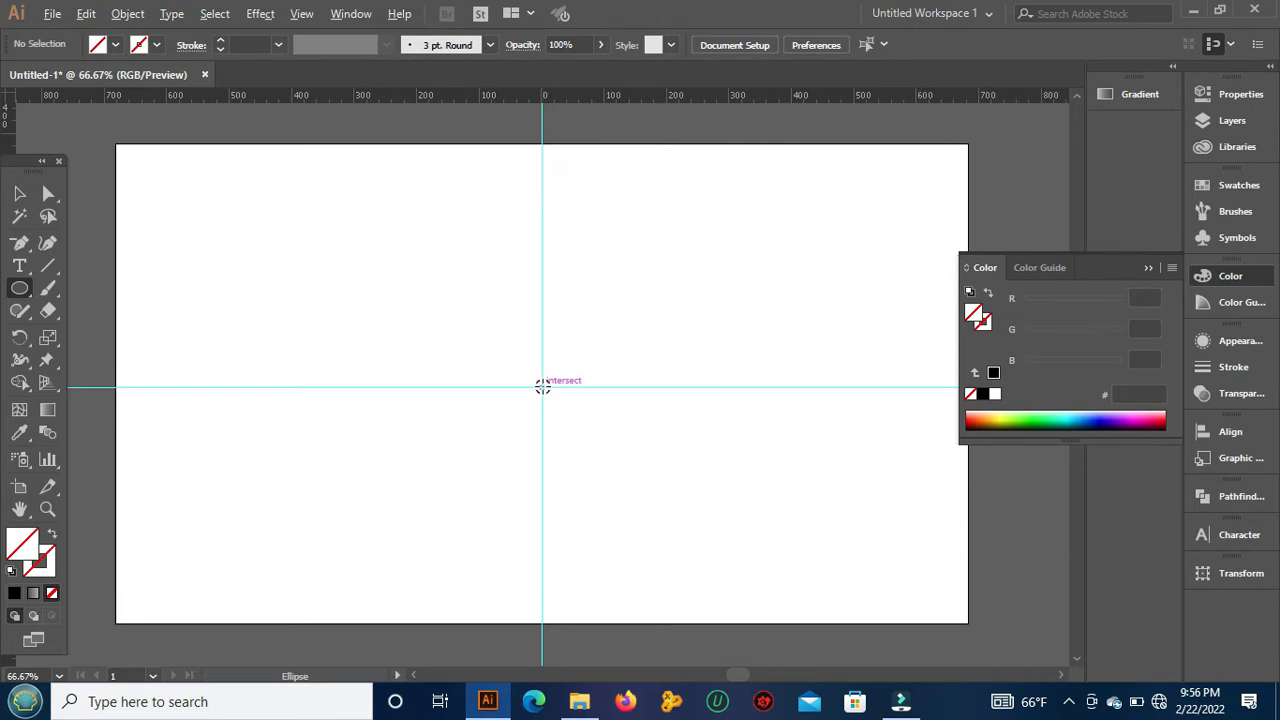
{"action": "left_click_drag", "start_coordinate": [542, 386], "coordinate": [707, 508]}
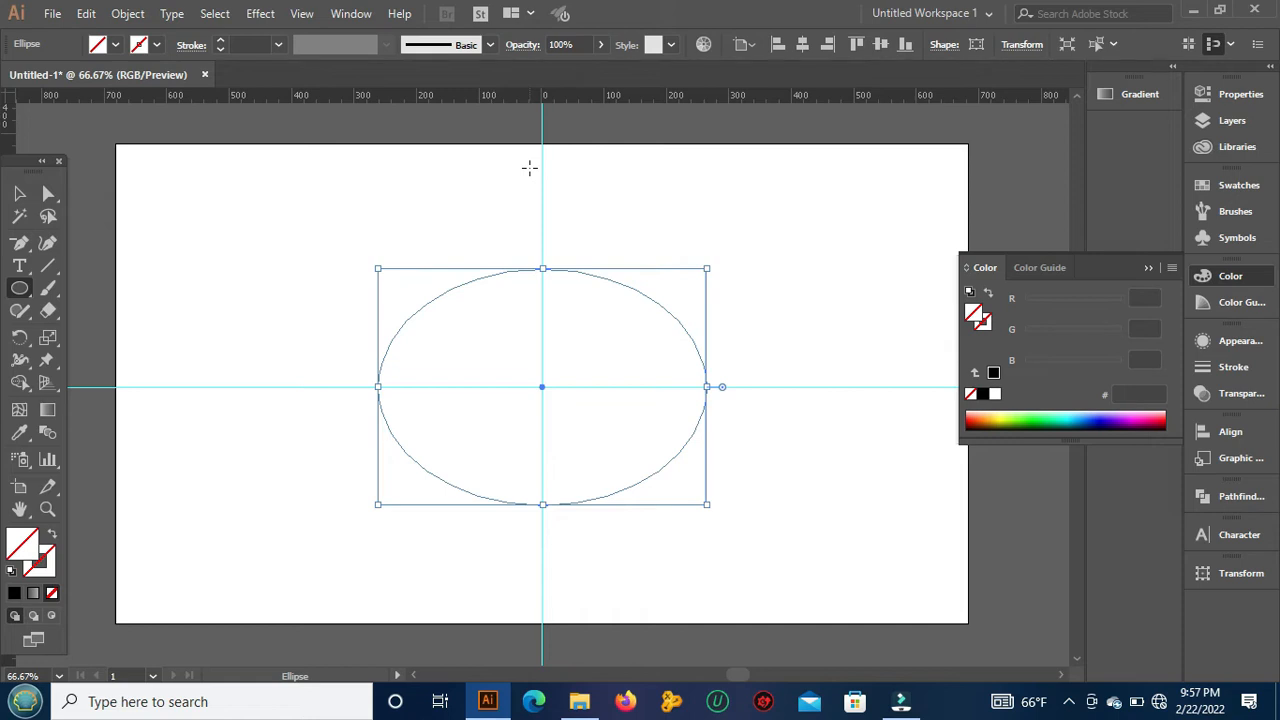
{"action": "key", "text": "Delete"}
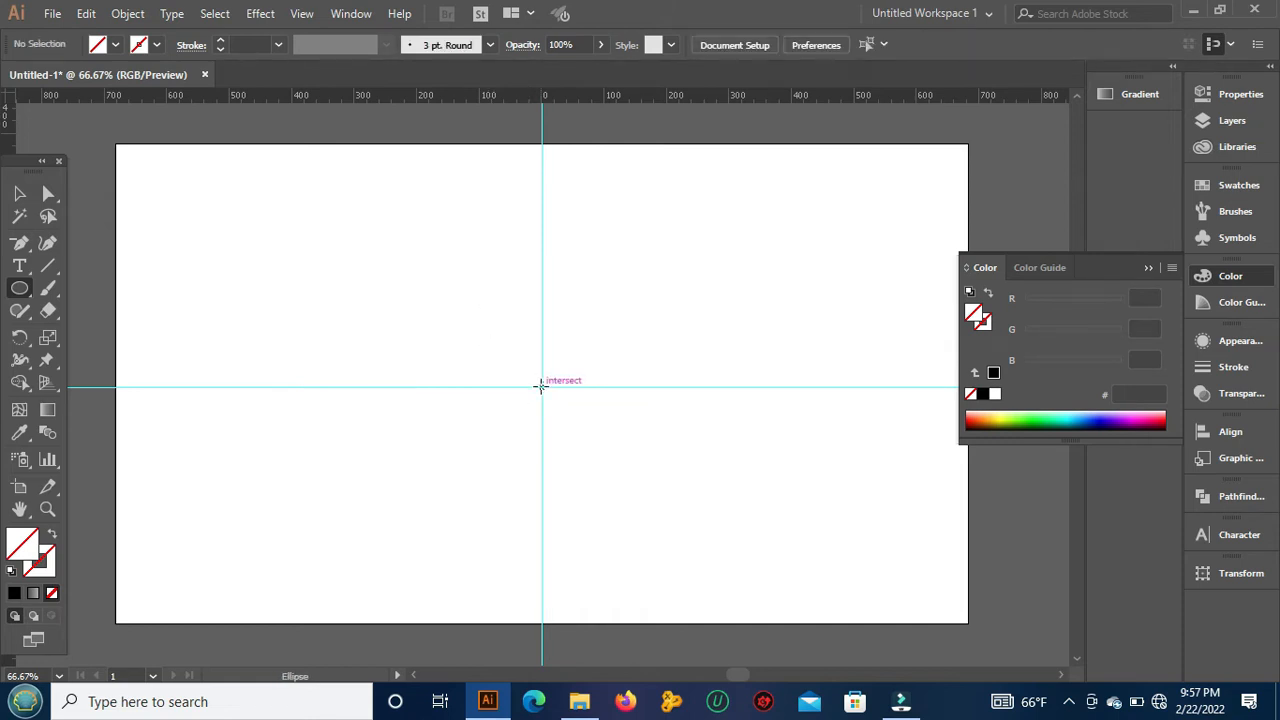
{"action": "left_click_drag", "start_coordinate": [540, 385], "coordinate": [972, 630]}
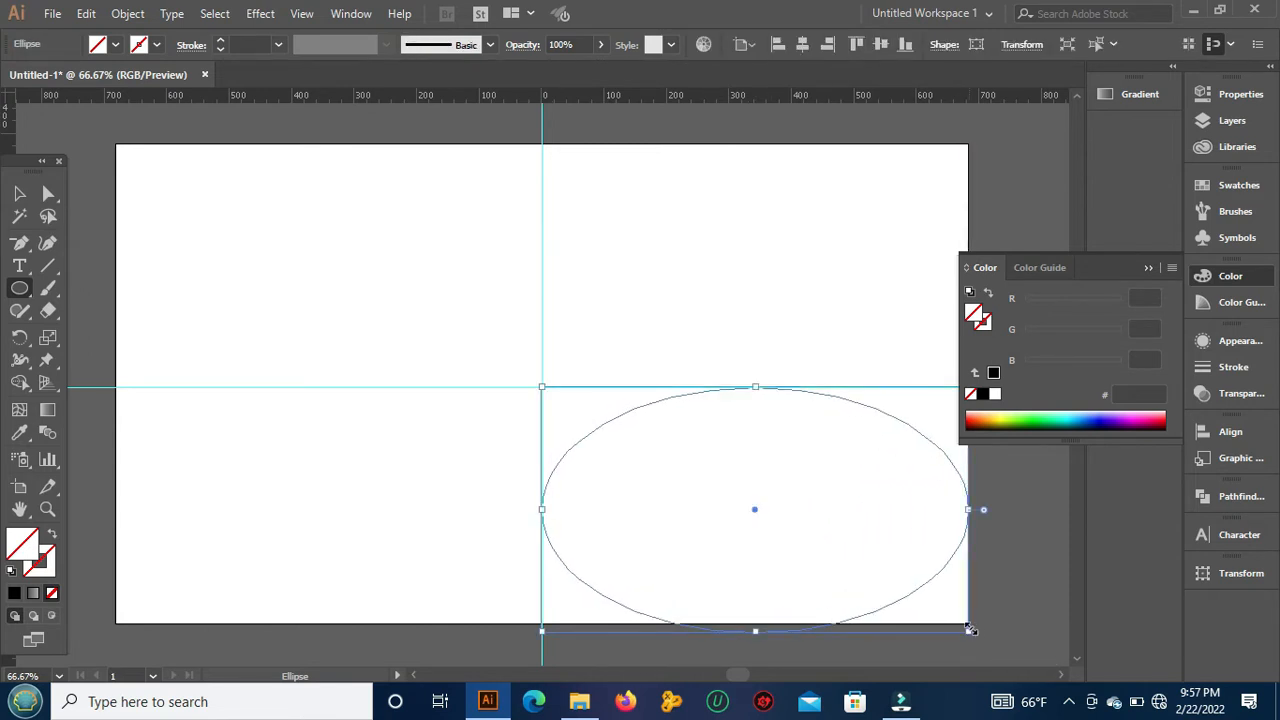
{"action": "left_click", "coordinate": [20, 193]}
{"action": "left_click_drag", "start_coordinate": [648, 410], "coordinate": [652, 162]}
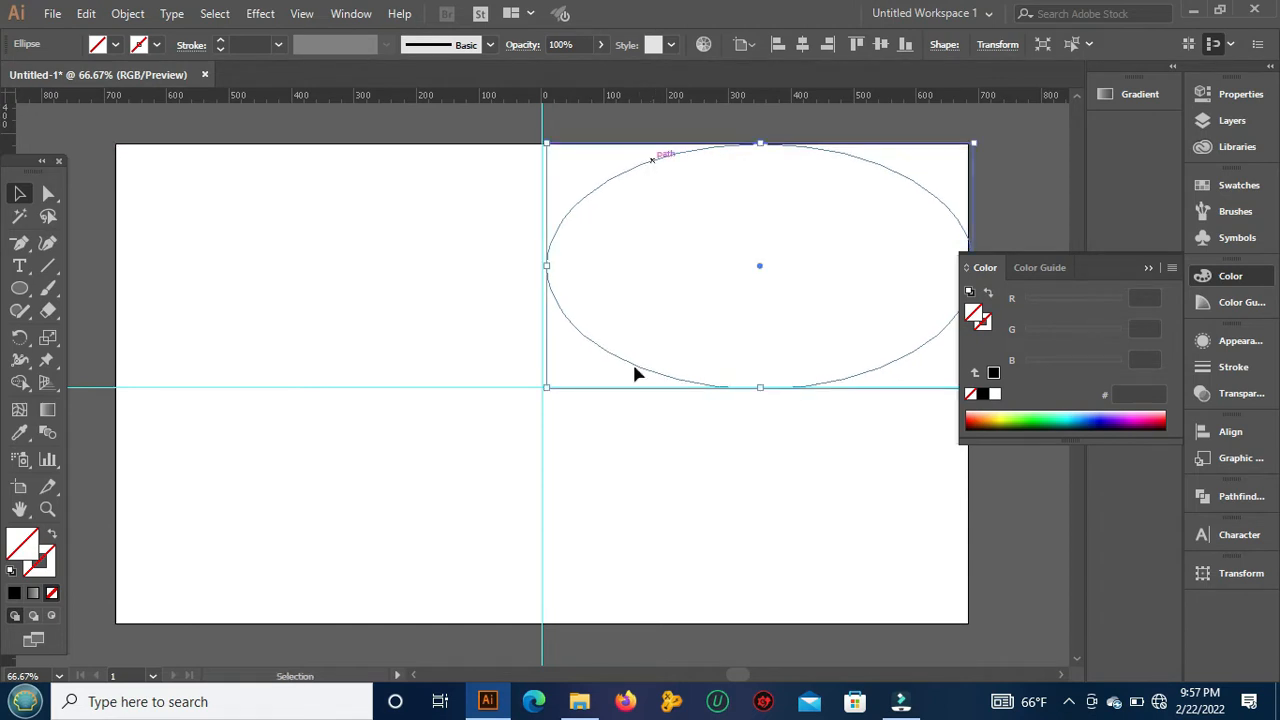
{"action": "left_click", "coordinate": [662, 512]}
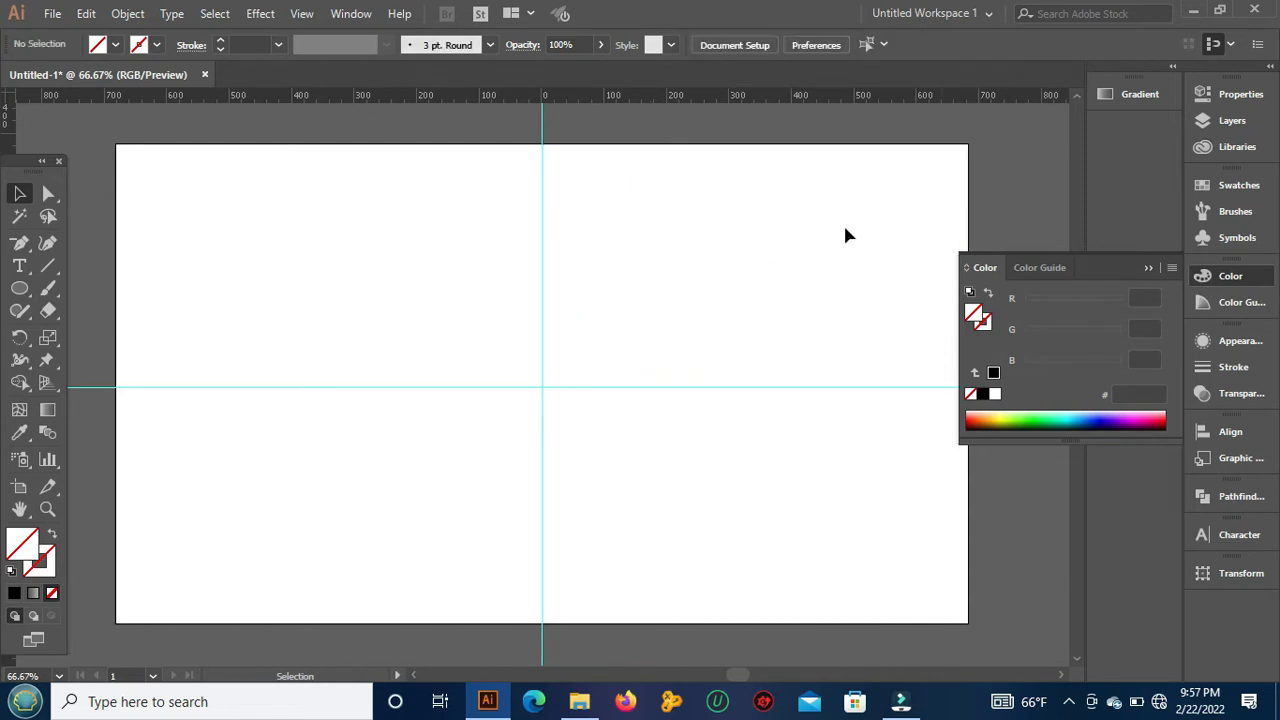
Step: Draw a large horizontal ellipse centred on the guide intersection and give it a black 1 pt stroke with no fill
{"action": "left_click", "coordinate": [15, 294]}
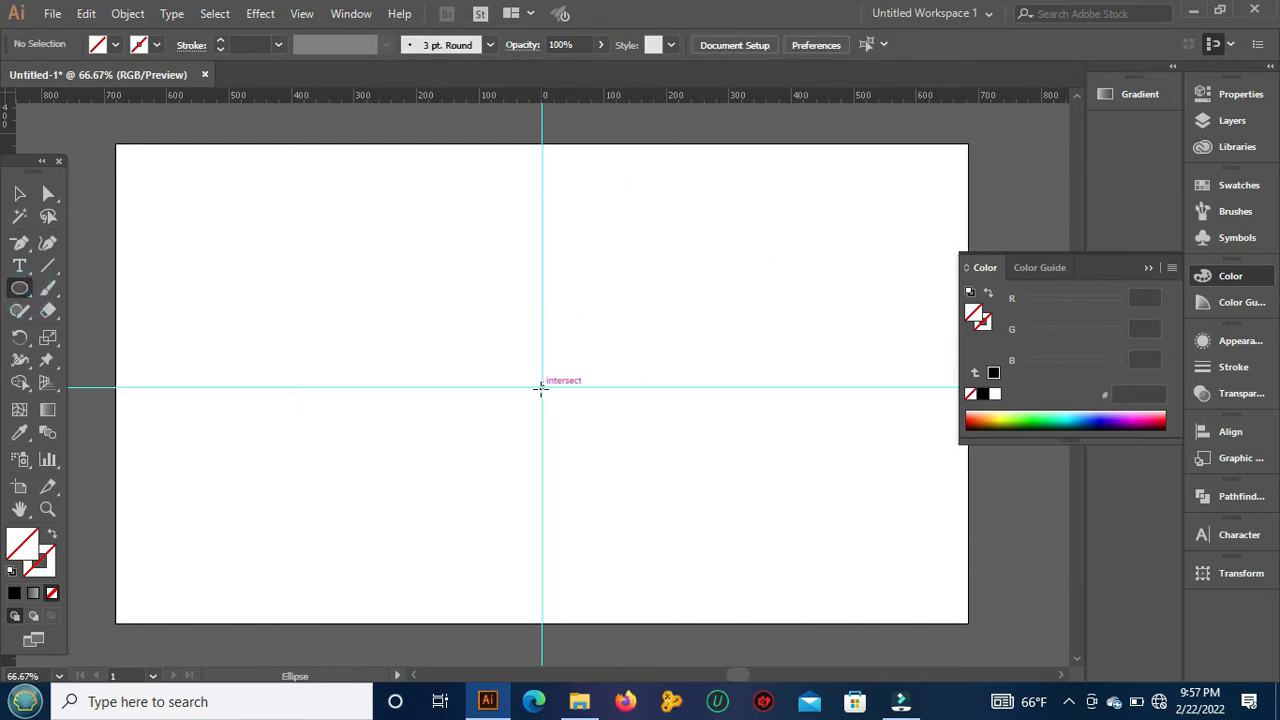
{"action": "left_click_drag", "start_coordinate": [540, 389], "coordinate": [737, 525]}
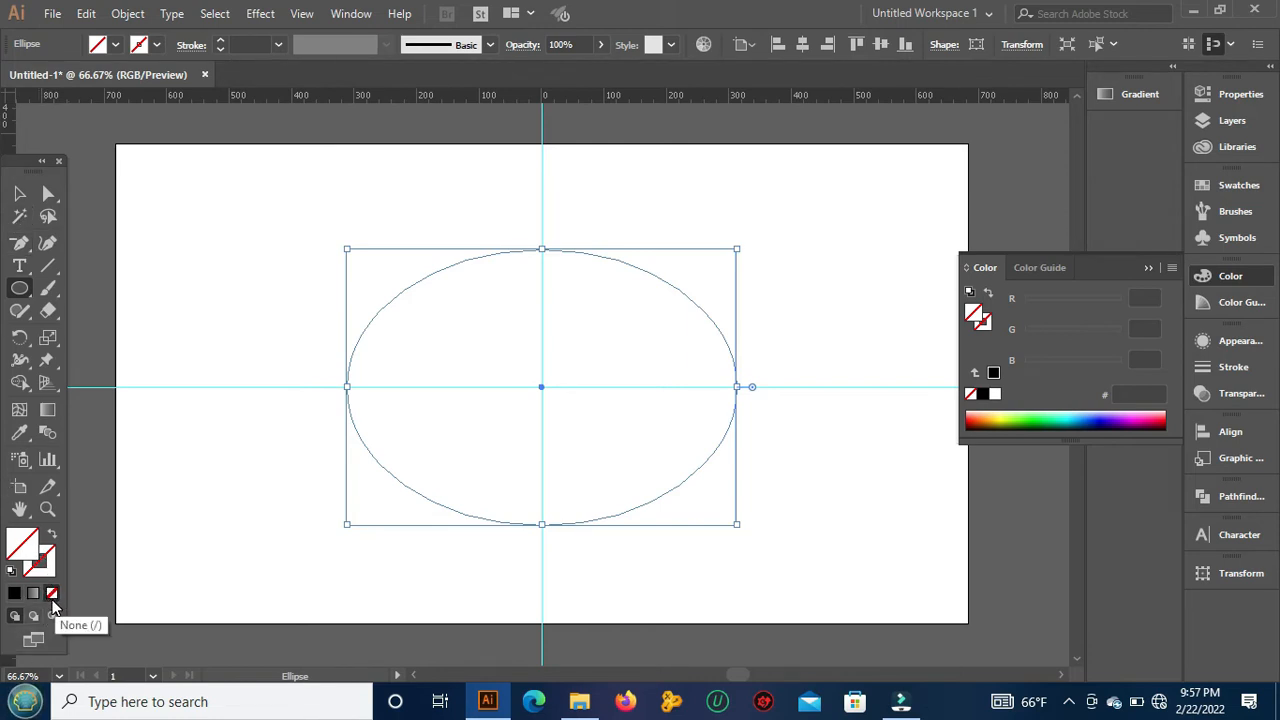
{"action": "left_click", "coordinate": [42, 568]}
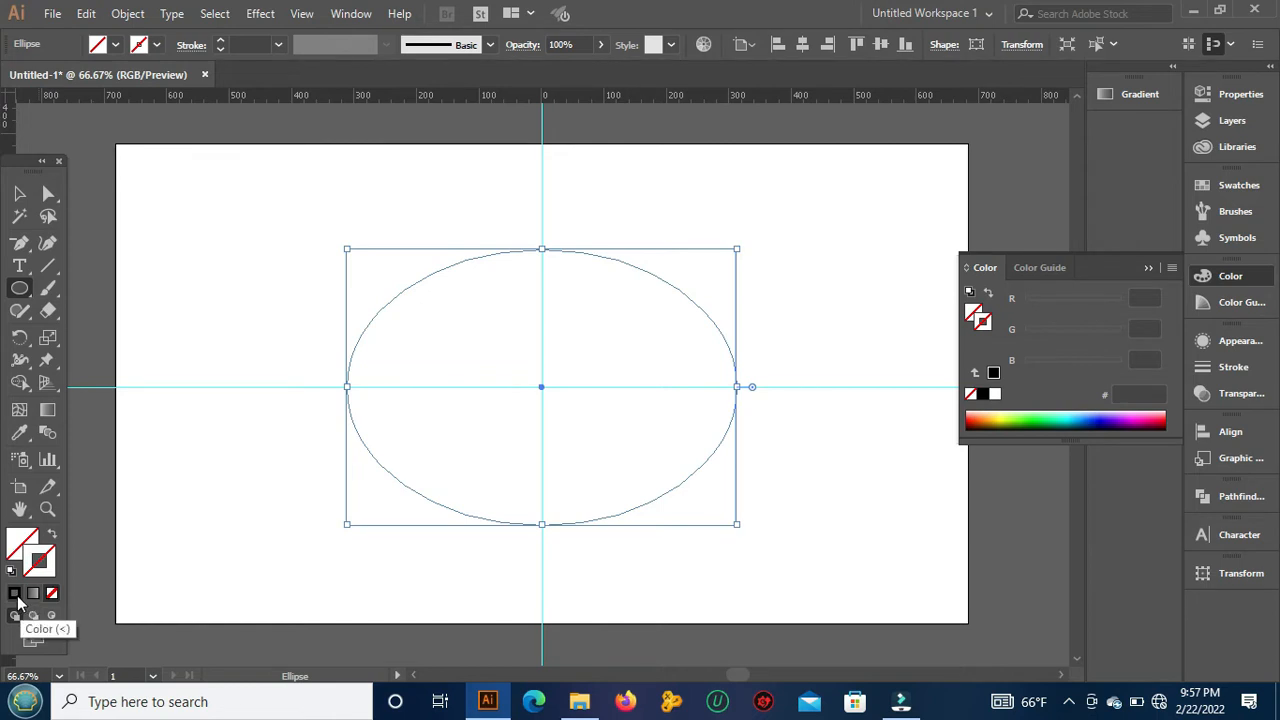
{"action": "left_click", "coordinate": [15, 594]}
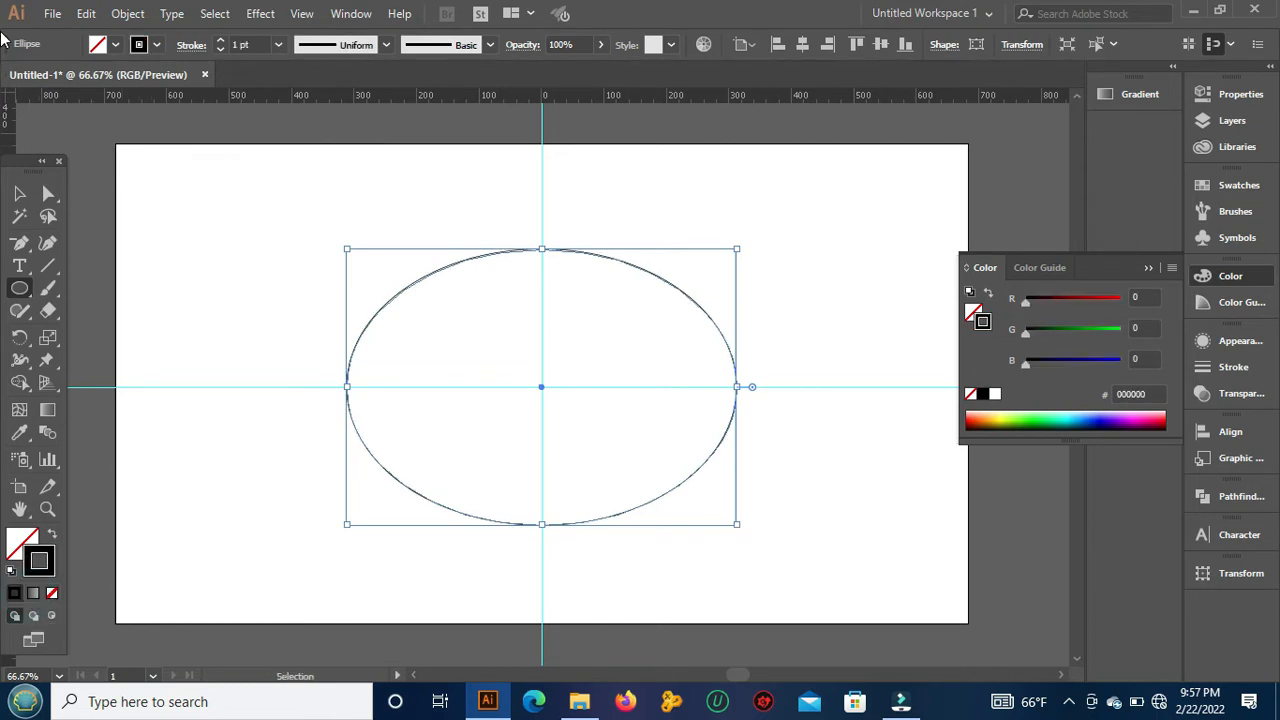
Step: Copy the ellipse, paste it in place and scale the copy down evenly about its centre to form an inner ellipse
{"action": "left_click", "coordinate": [88, 14]}
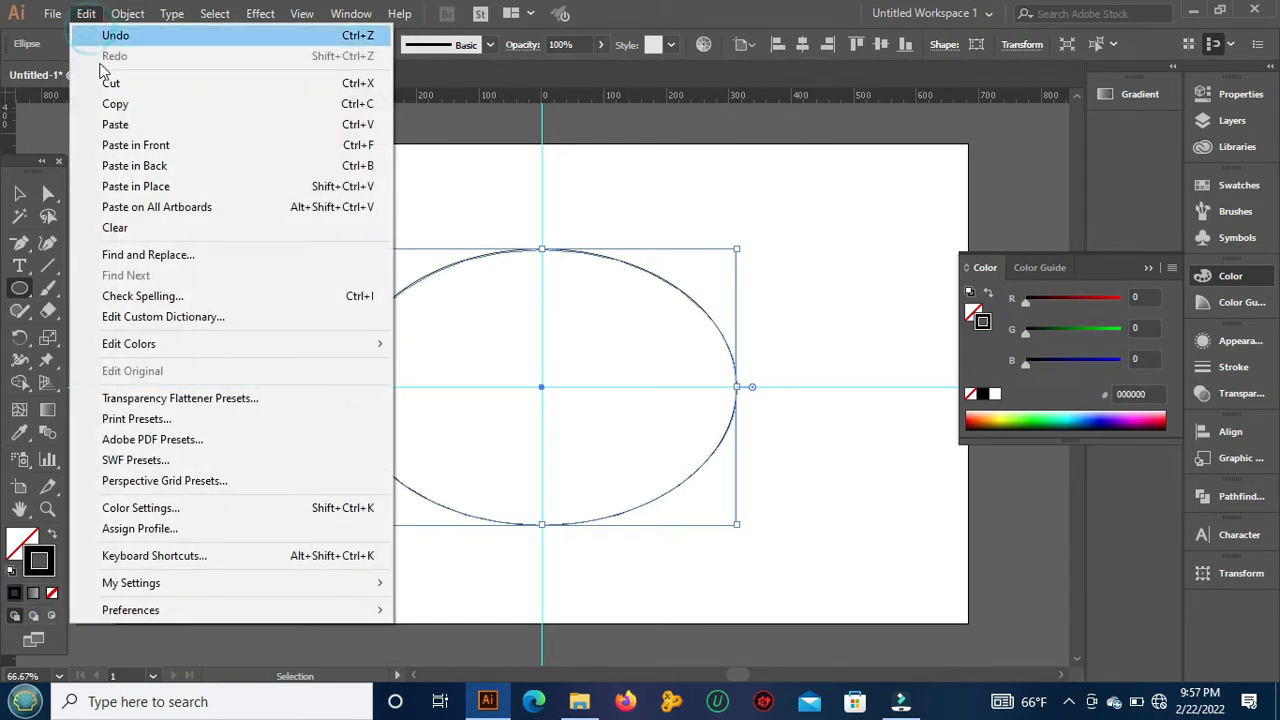
{"action": "left_click", "coordinate": [86, 14]}
{"action": "left_click", "coordinate": [86, 14]}
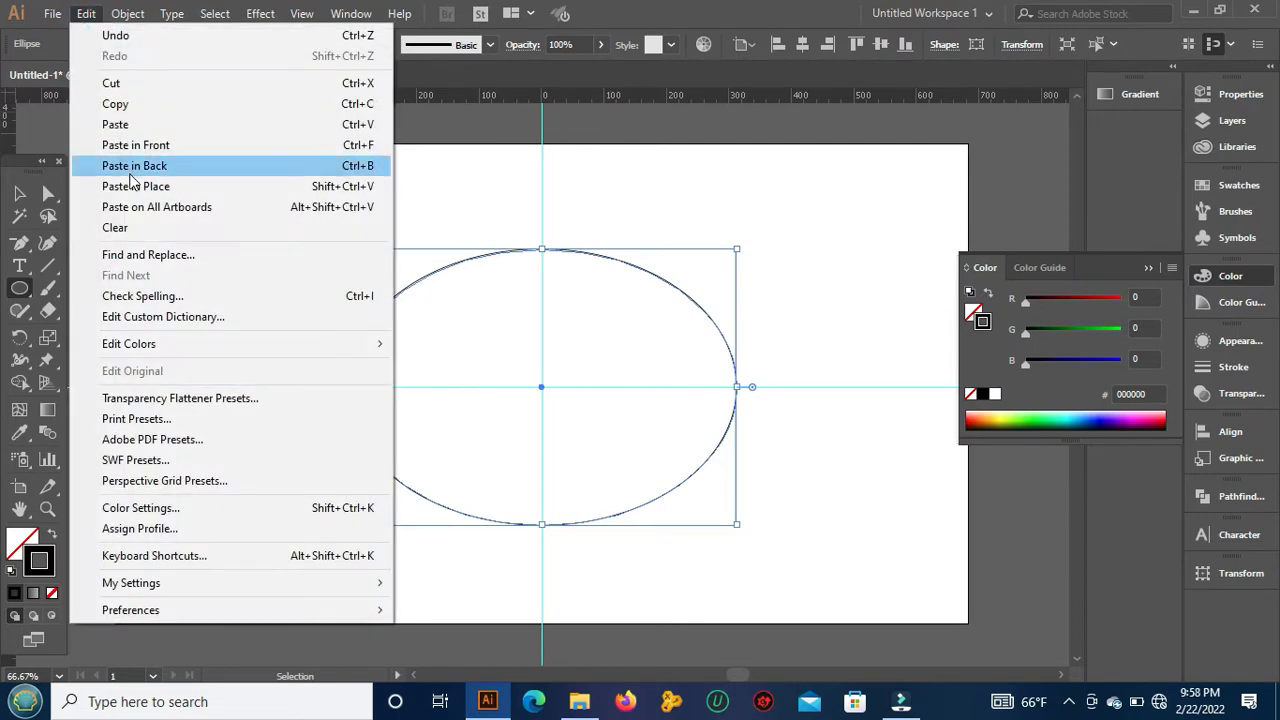
{"action": "left_click", "coordinate": [128, 186]}
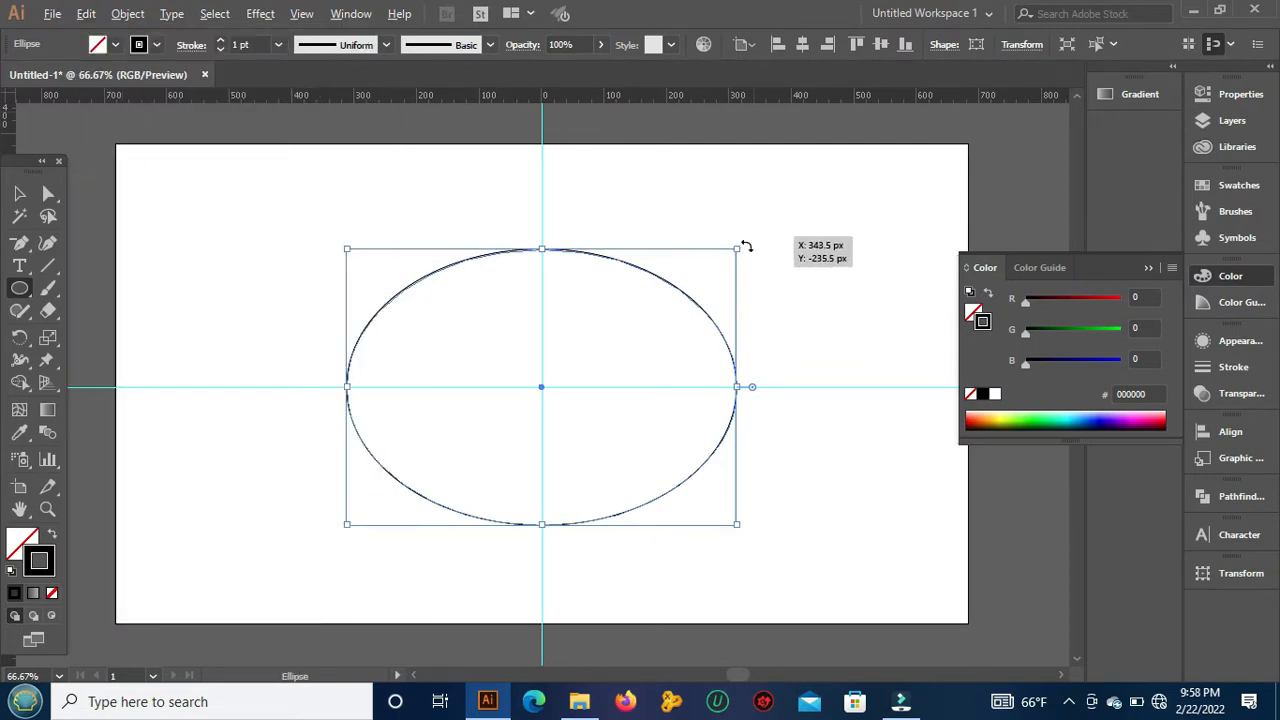
{"action": "left_click_drag", "start_coordinate": [737, 248], "coordinate": [714, 268]}
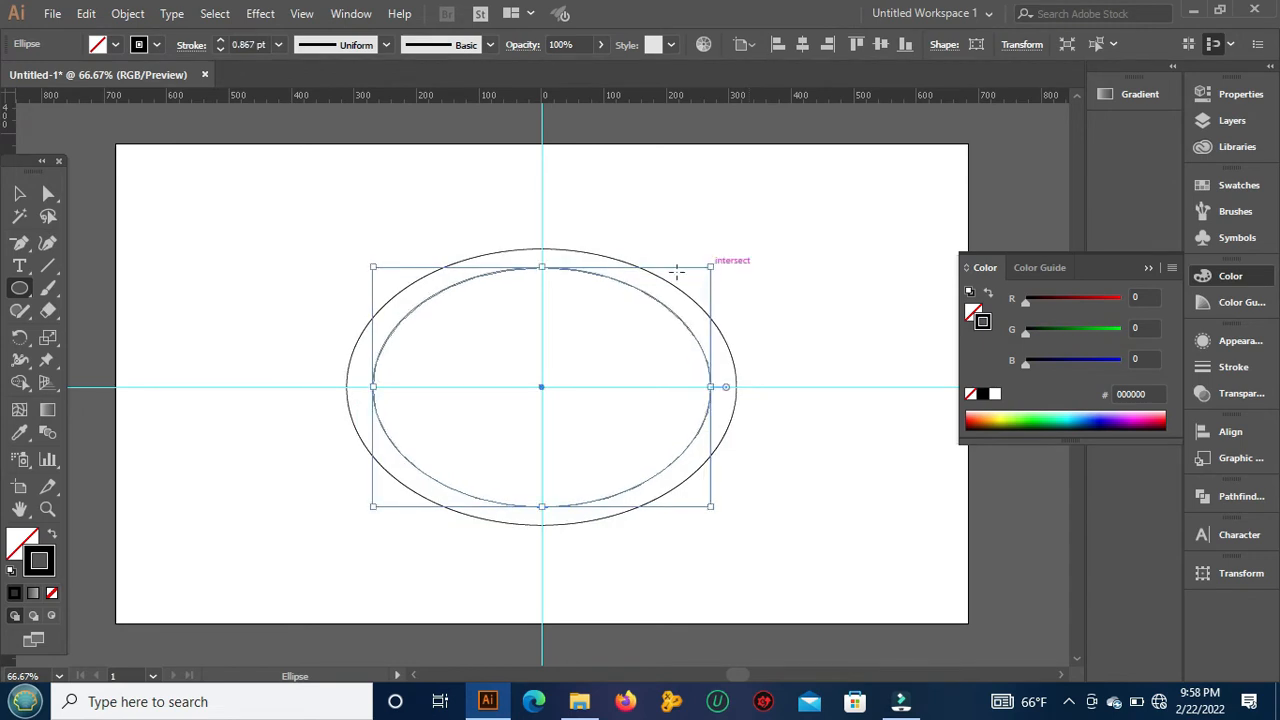
Step: Try to subtract the inner ellipse from the outer one with Minus Front, using an area selection that includes the guides
{"action": "left_click", "coordinate": [19, 193]}
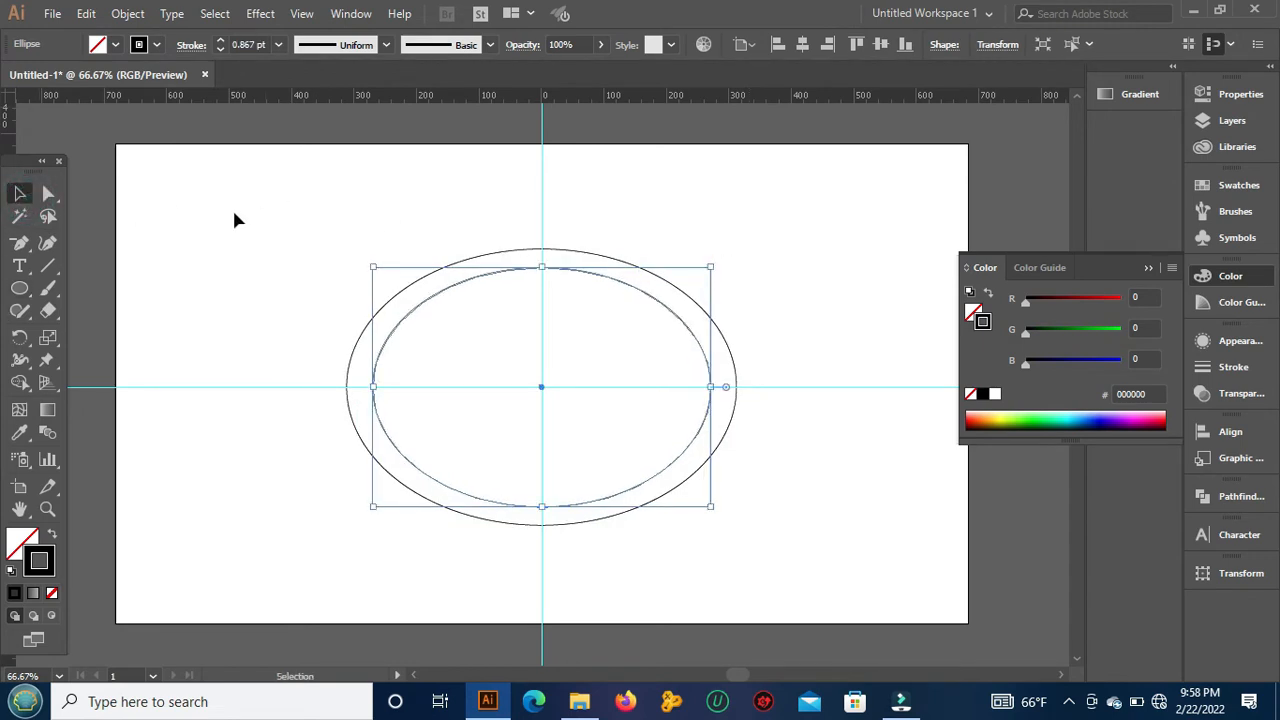
{"action": "left_click_drag", "start_coordinate": [234, 219], "coordinate": [582, 524]}
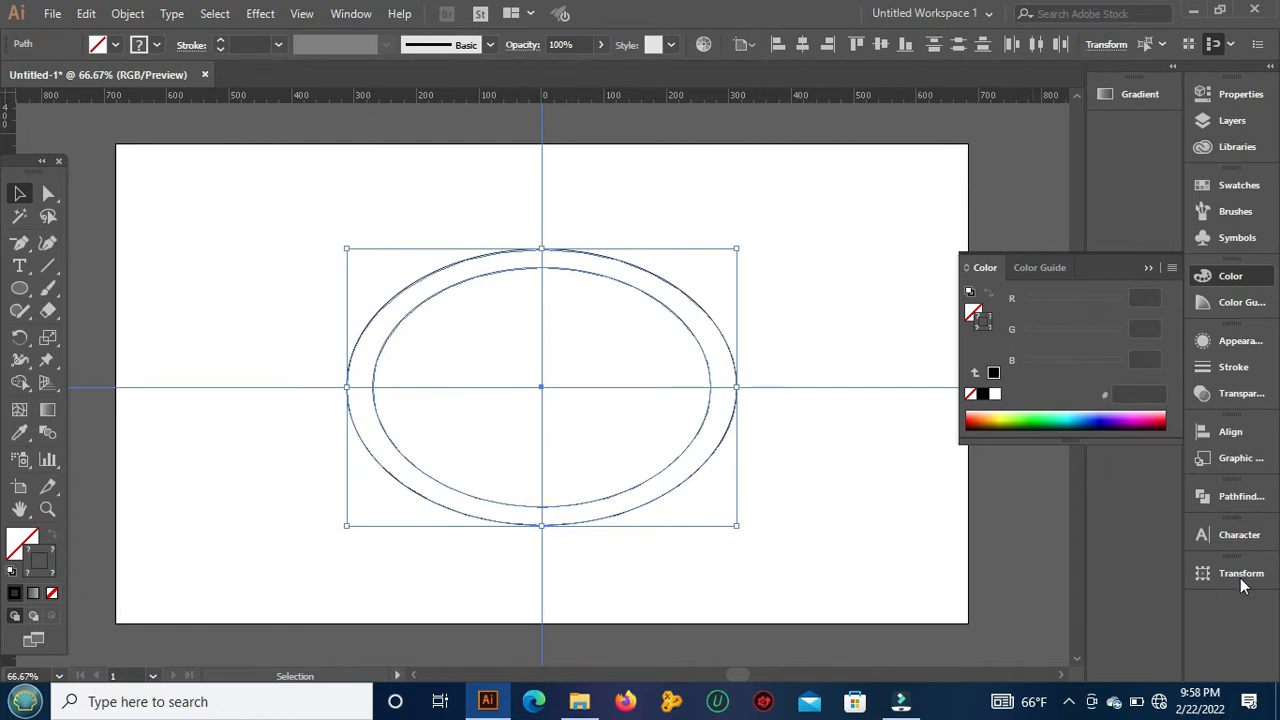
{"action": "left_click", "coordinate": [1238, 497]}
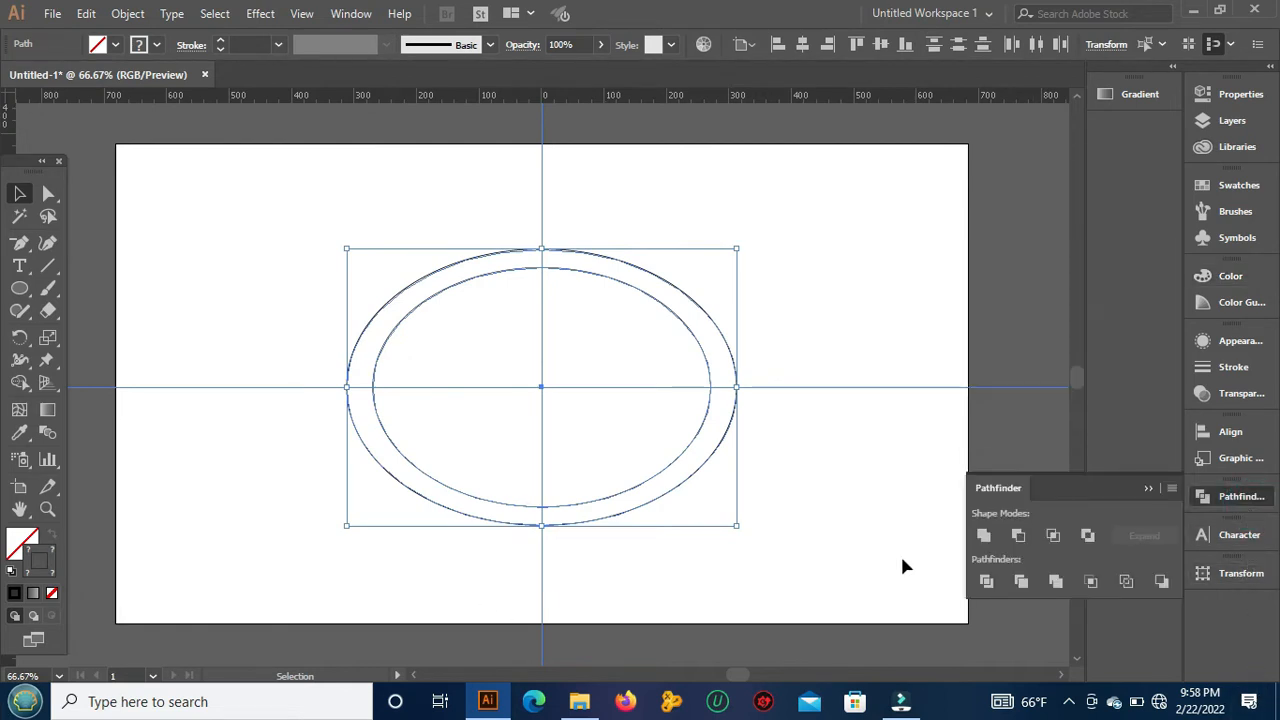
{"action": "left_click", "coordinate": [1148, 488]}
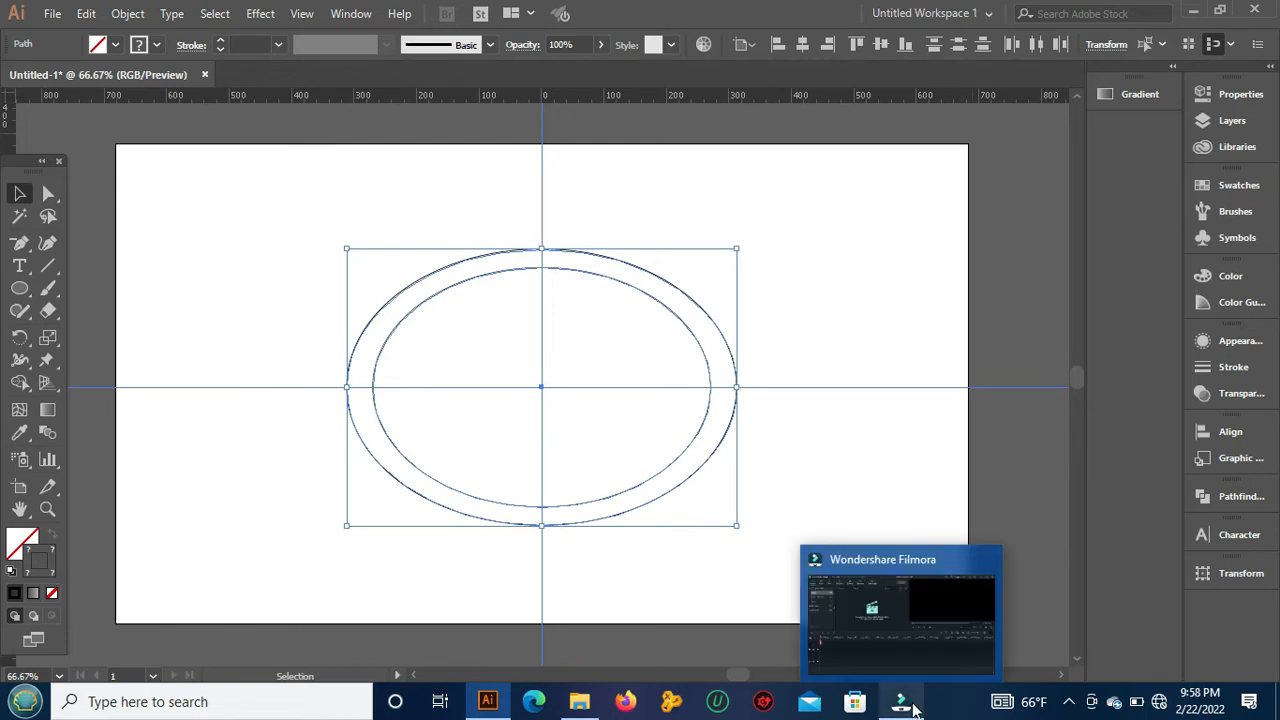
{"action": "left_click", "coordinate": [345, 14]}
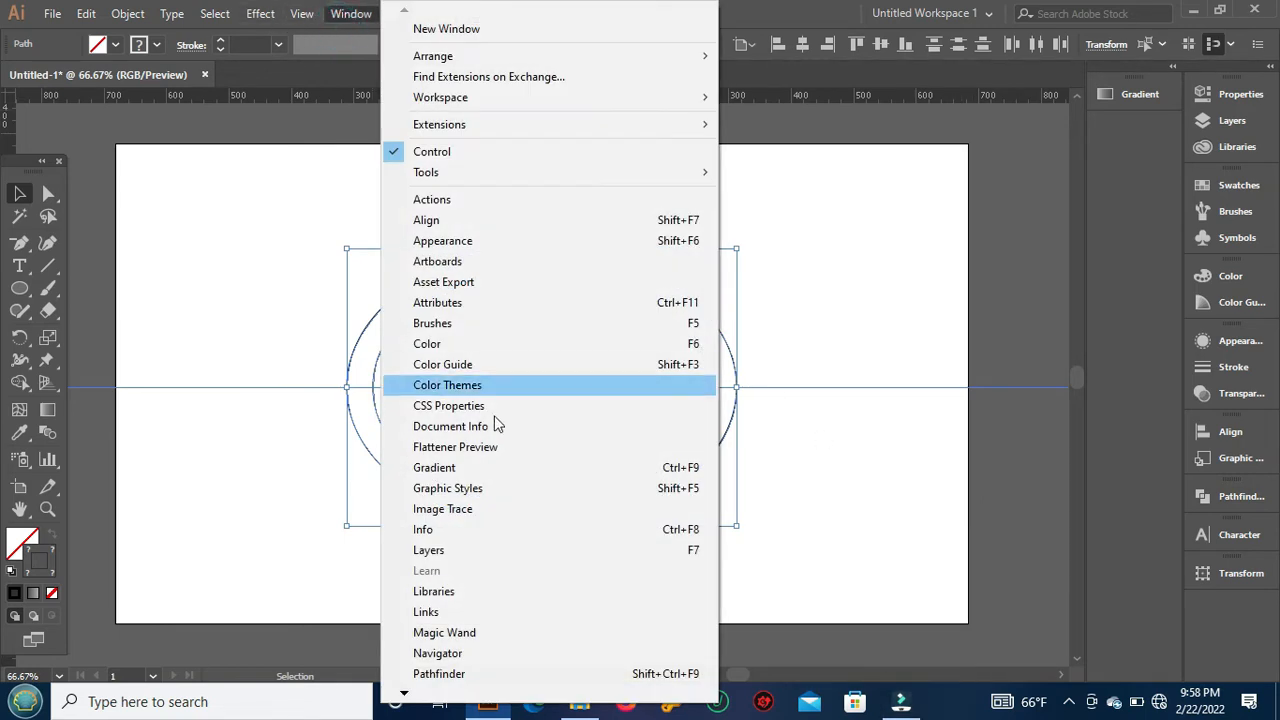
{"action": "left_click", "coordinate": [478, 674]}
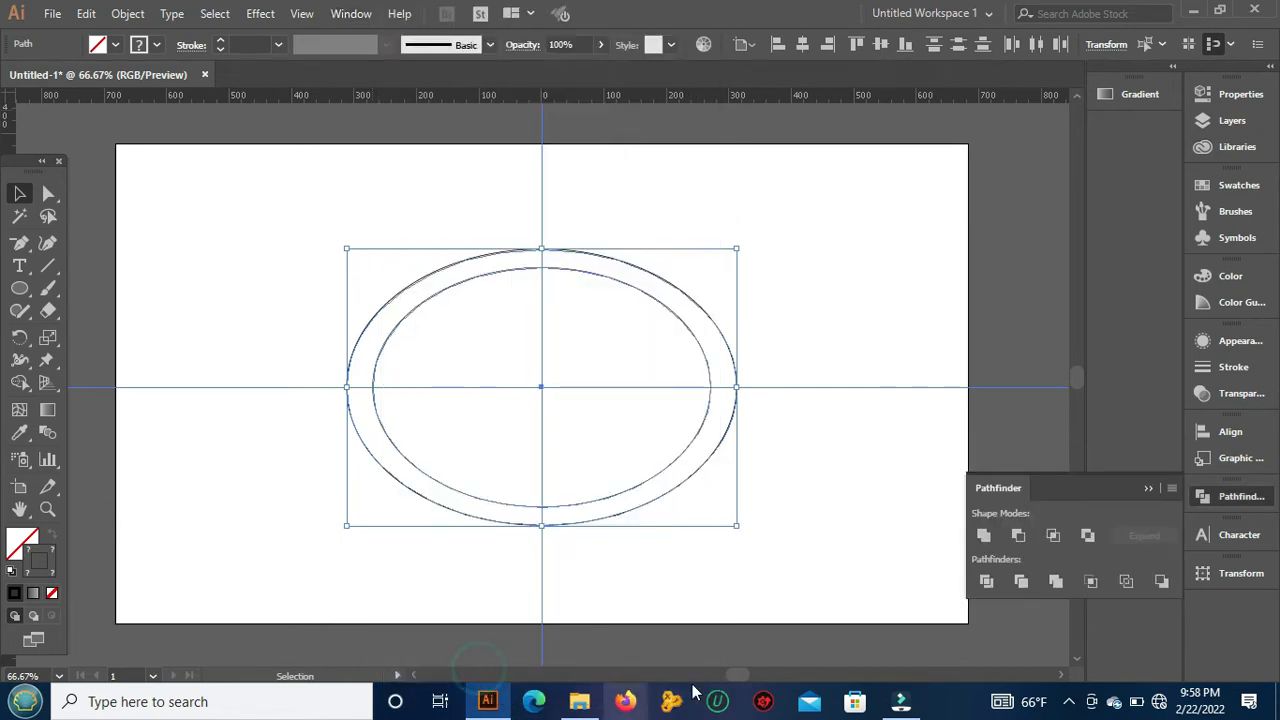
{"action": "left_click", "coordinate": [1020, 541]}
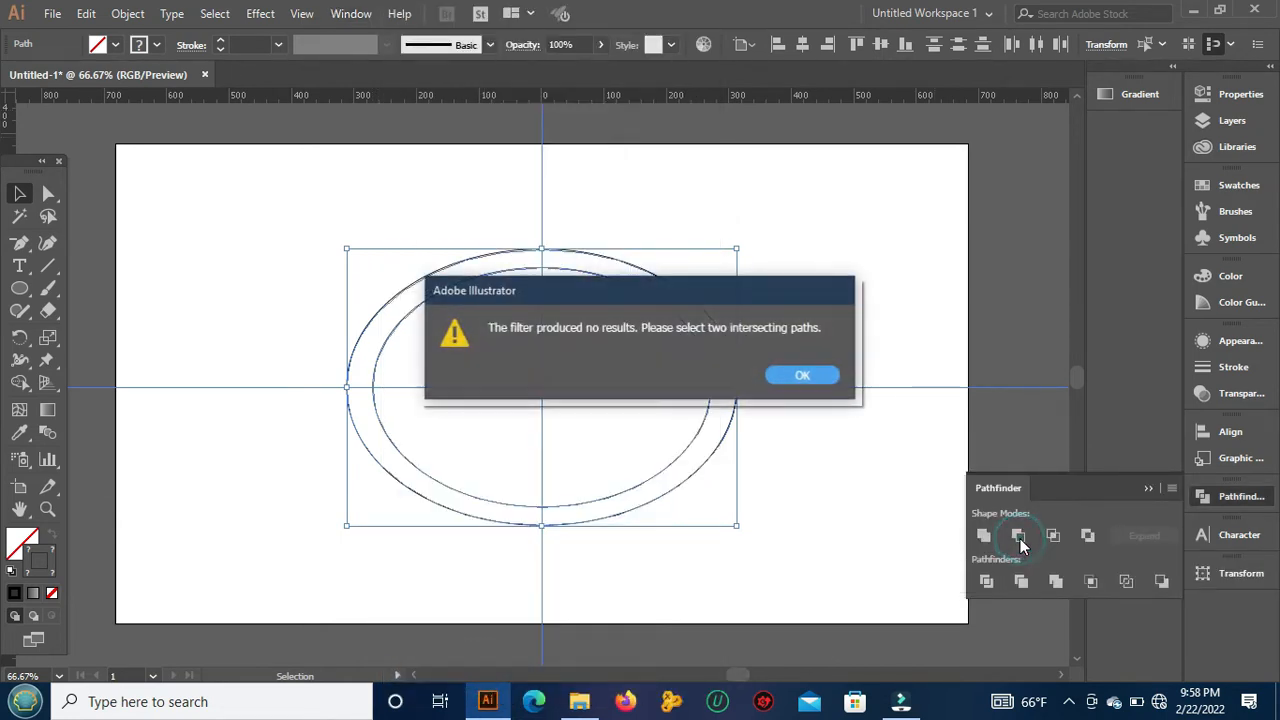
{"action": "left_click", "coordinate": [805, 377]}
{"action": "left_click", "coordinate": [814, 264]}
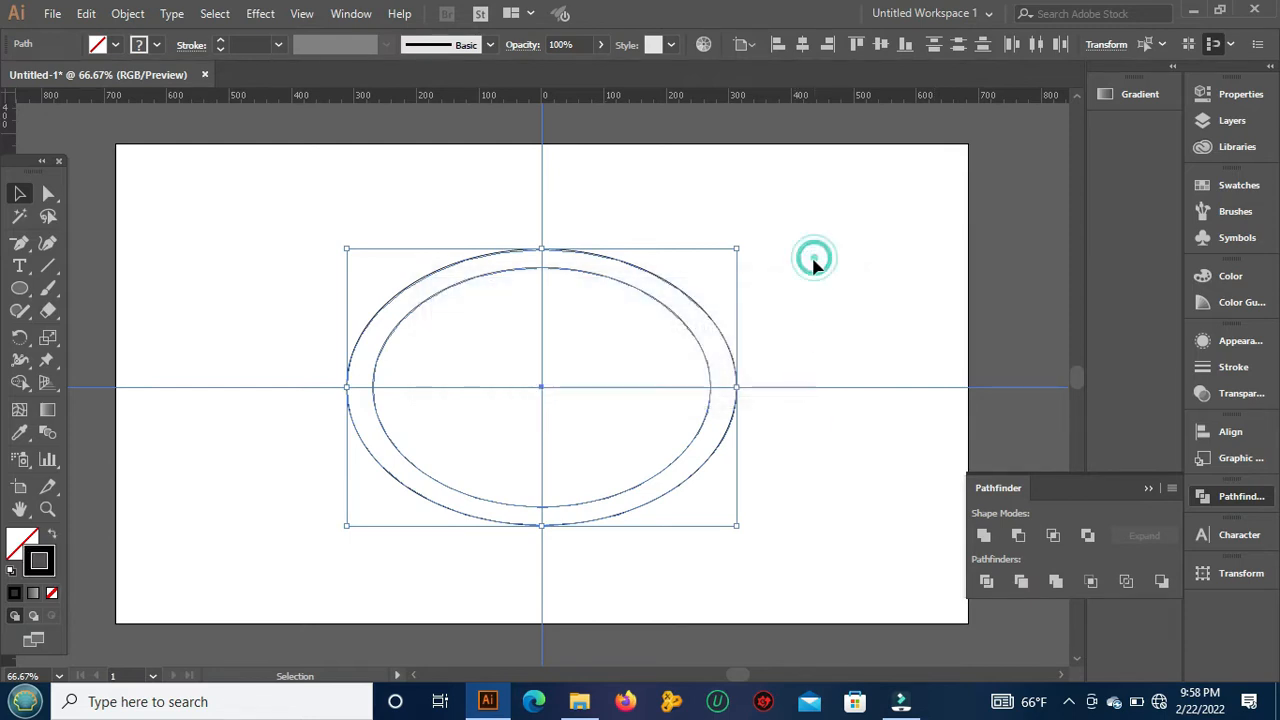
Step: Select only the inner and outer ellipses and combine them into a ring with Minus Front
{"action": "left_click", "coordinate": [506, 270]}
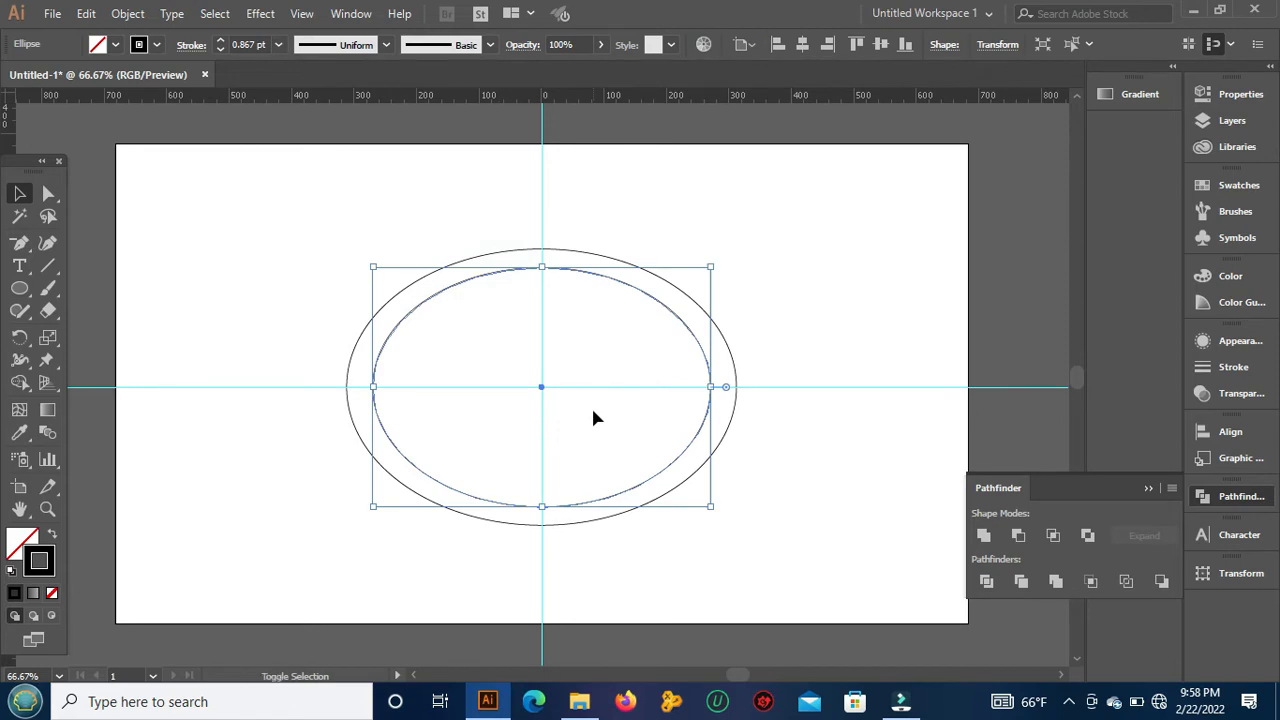
{"action": "left_click", "coordinate": [515, 251], "text": "shift"}
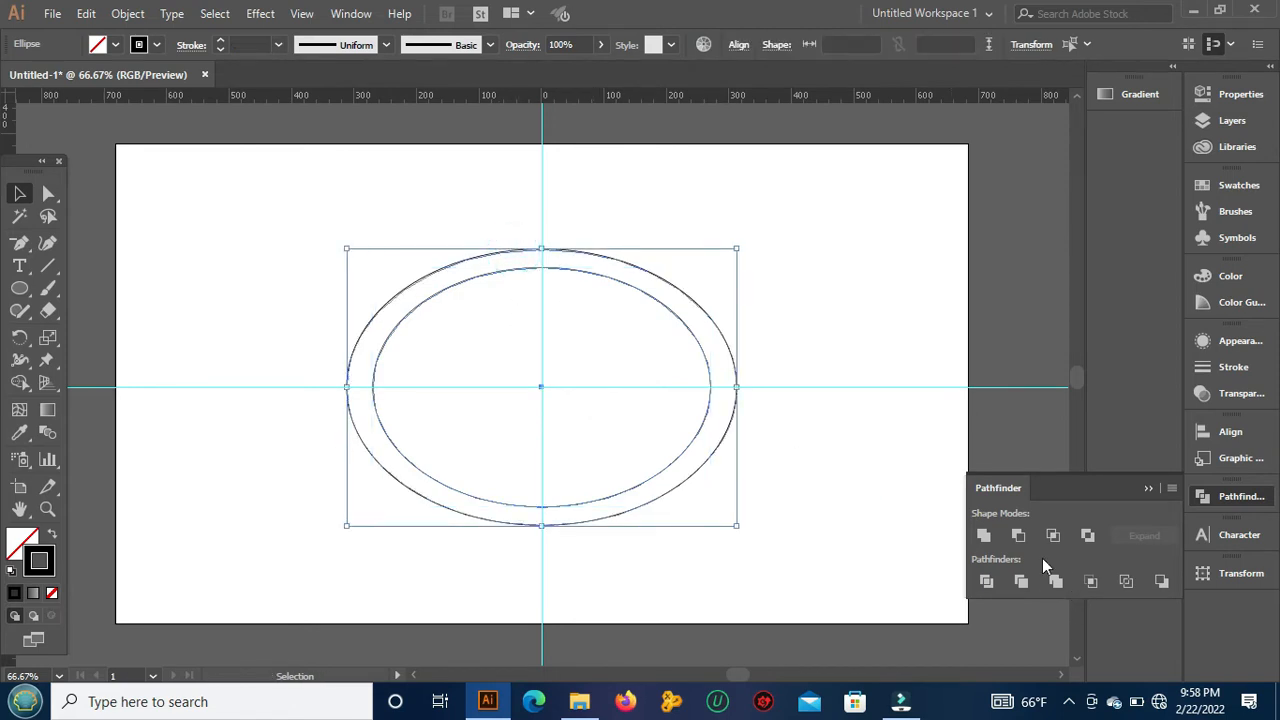
{"action": "left_click", "coordinate": [1017, 538]}
{"action": "left_click", "coordinate": [869, 293]}
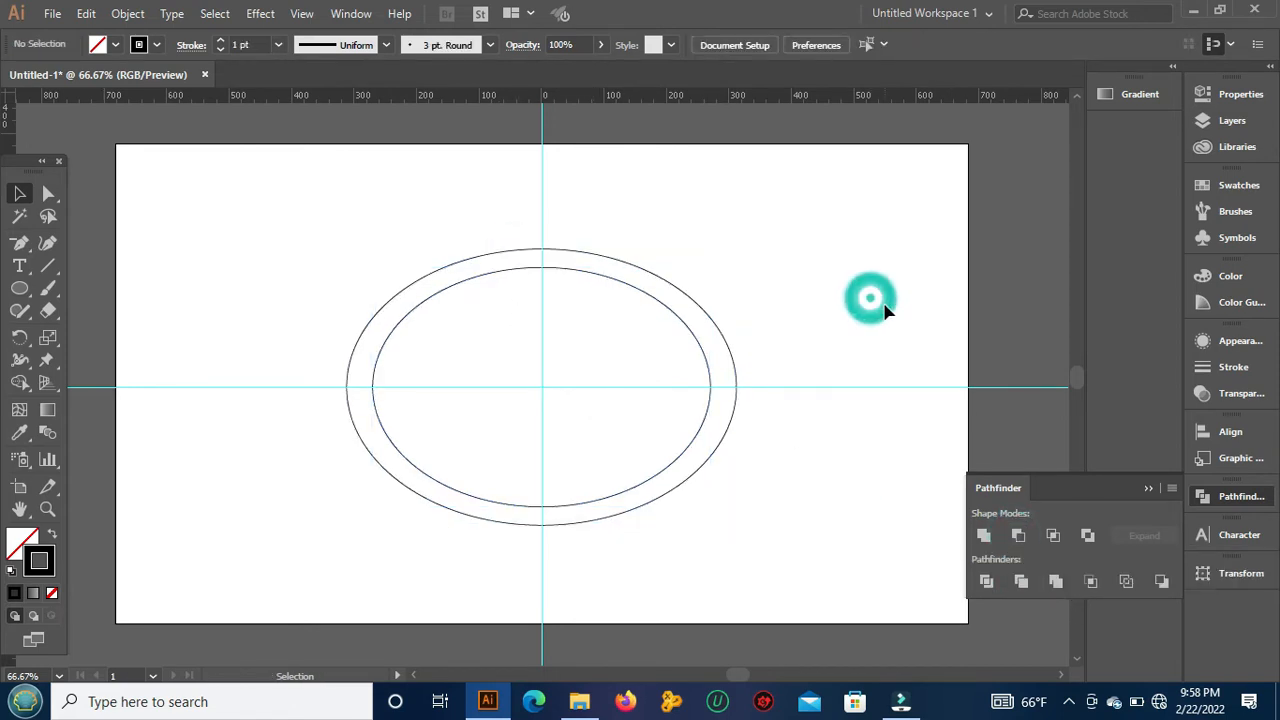
Step: Test the elliptical ring by moving it slightly upward, and undo the move
{"action": "left_click", "coordinate": [445, 270]}
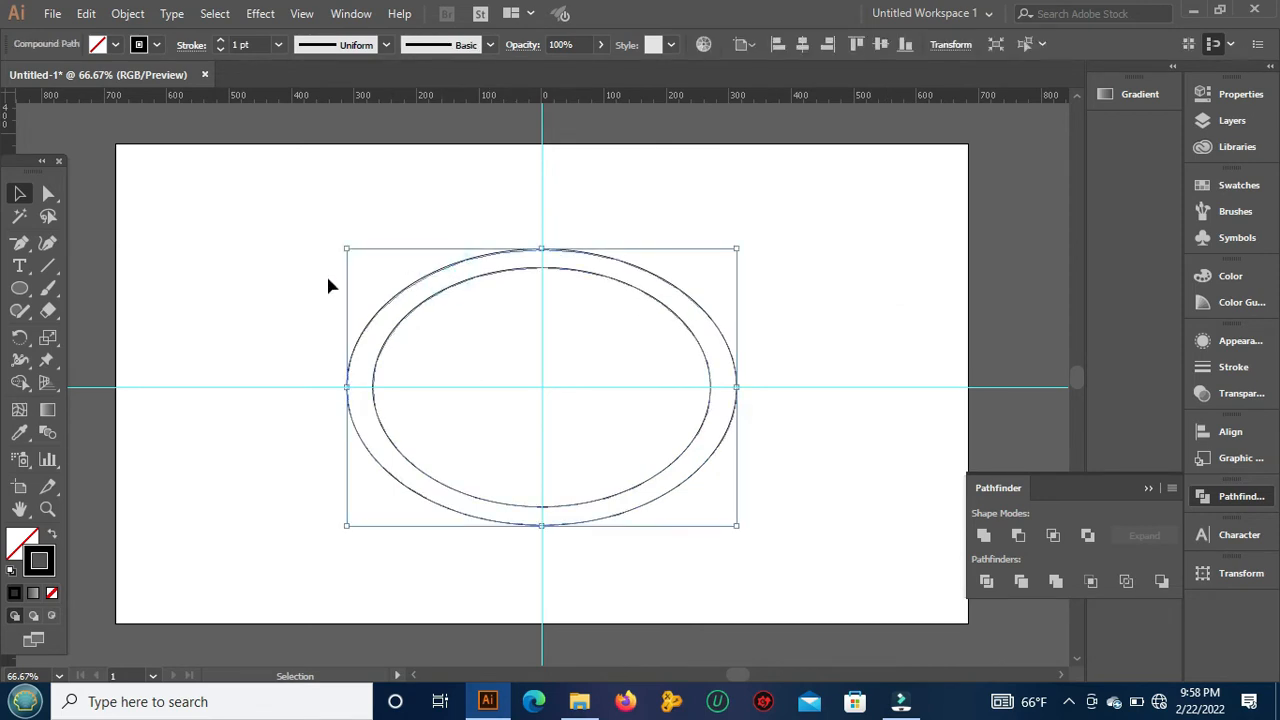
{"action": "left_click_drag", "start_coordinate": [463, 265], "coordinate": [457, 235]}
{"action": "key", "text": "ctrl+z"}
Step: Fill the elliptical ring with a dark-to-light grey linear gradient at 0°, and deselect it
{"action": "left_click", "coordinate": [22, 542]}
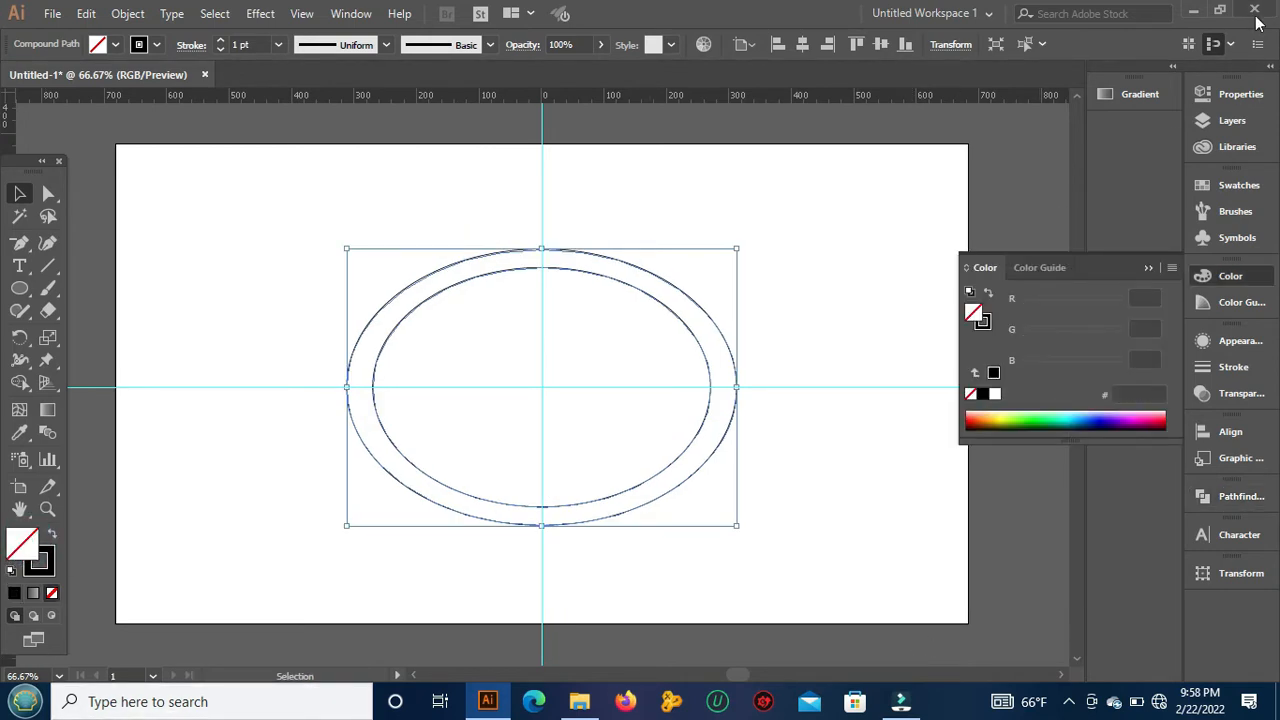
{"action": "left_click", "coordinate": [1152, 94]}
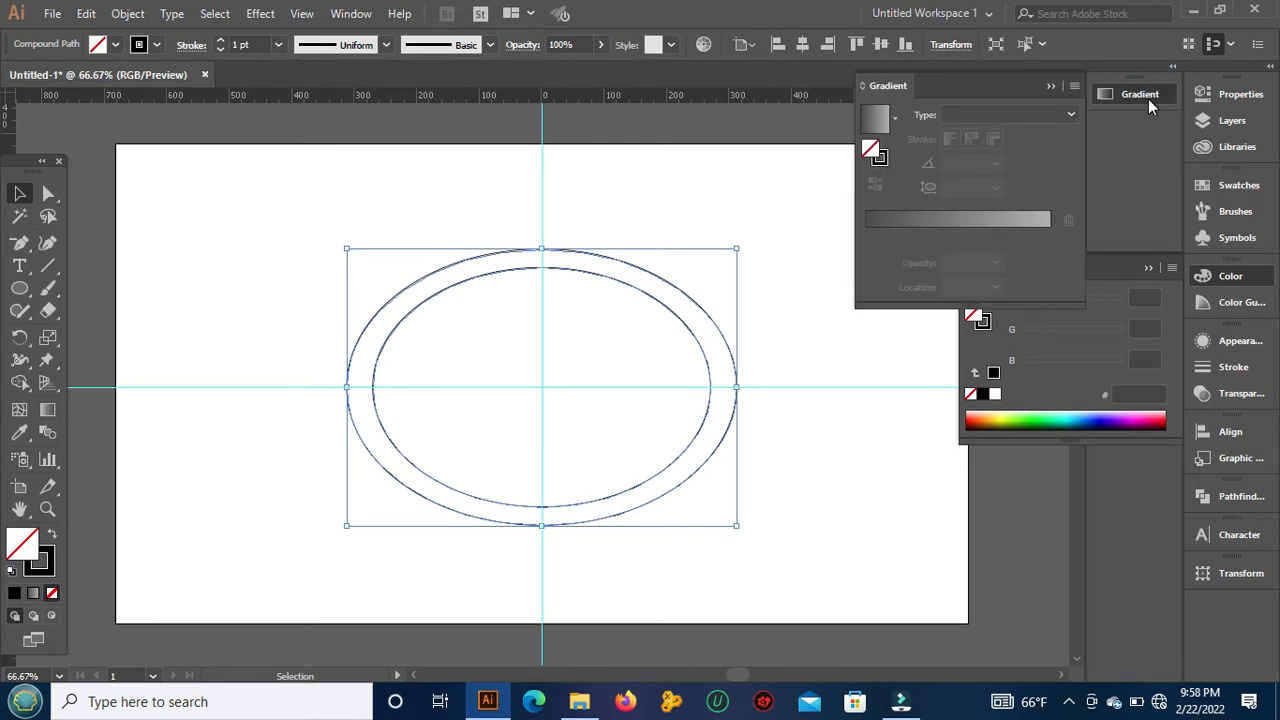
{"action": "left_click", "coordinate": [1050, 86]}
{"action": "left_click", "coordinate": [350, 13]}
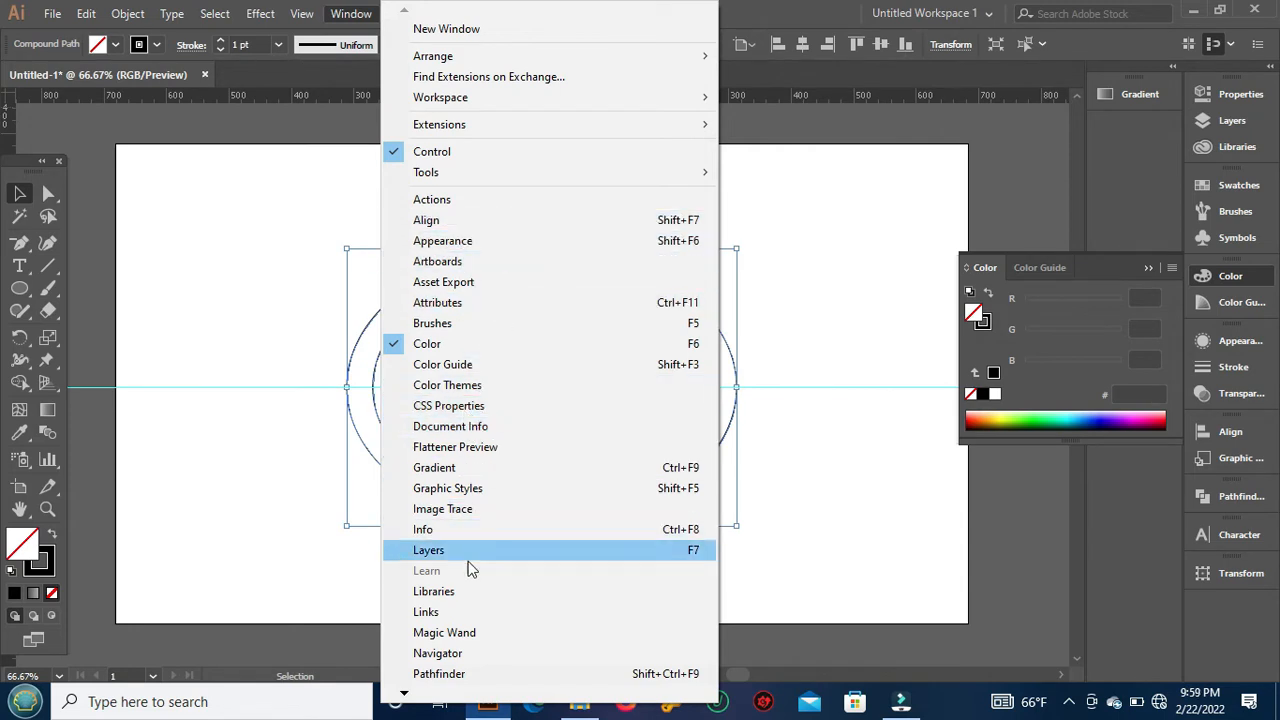
{"action": "left_click", "coordinate": [441, 470]}
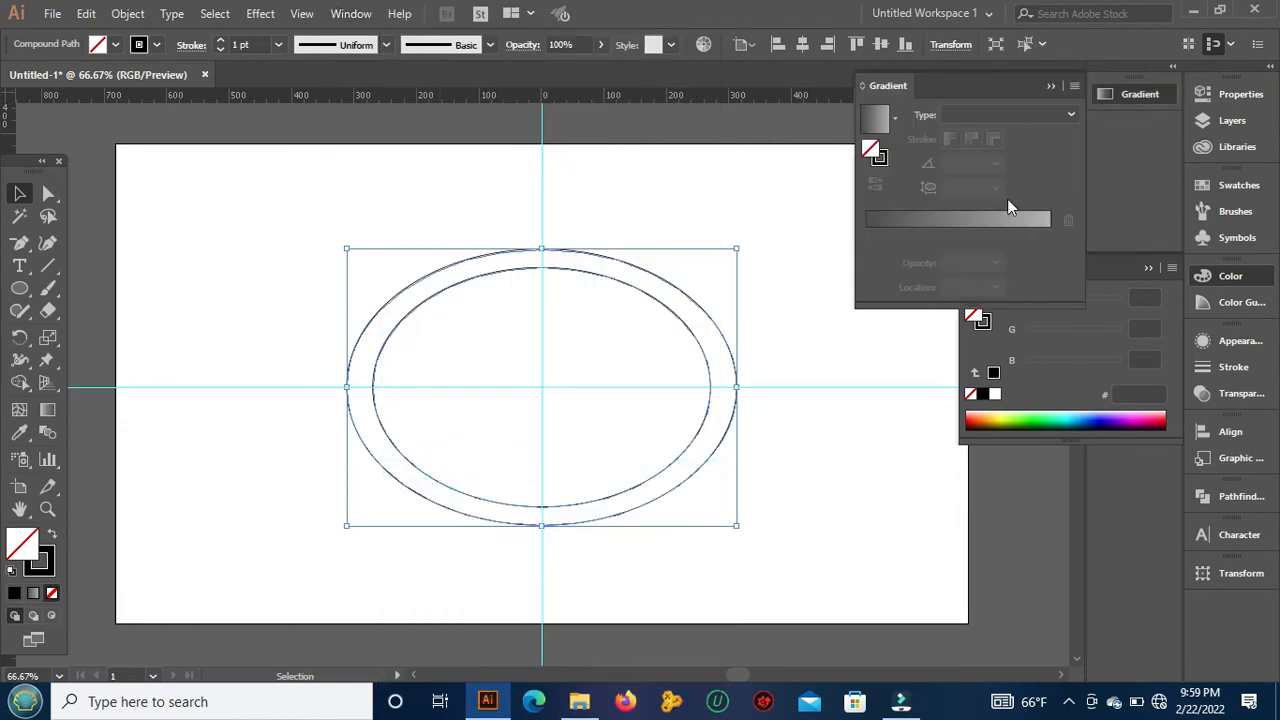
{"action": "left_click", "coordinate": [950, 219]}
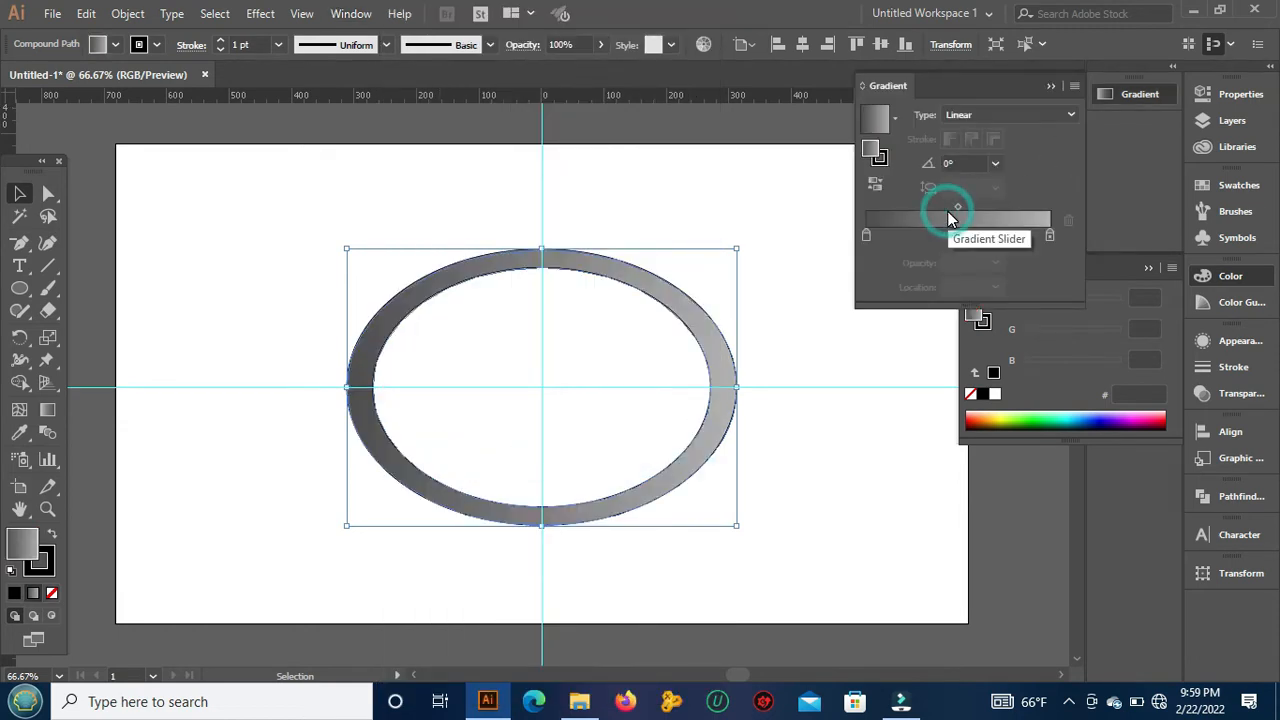
{"action": "left_click", "coordinate": [1056, 85]}
{"action": "left_click", "coordinate": [786, 208]}
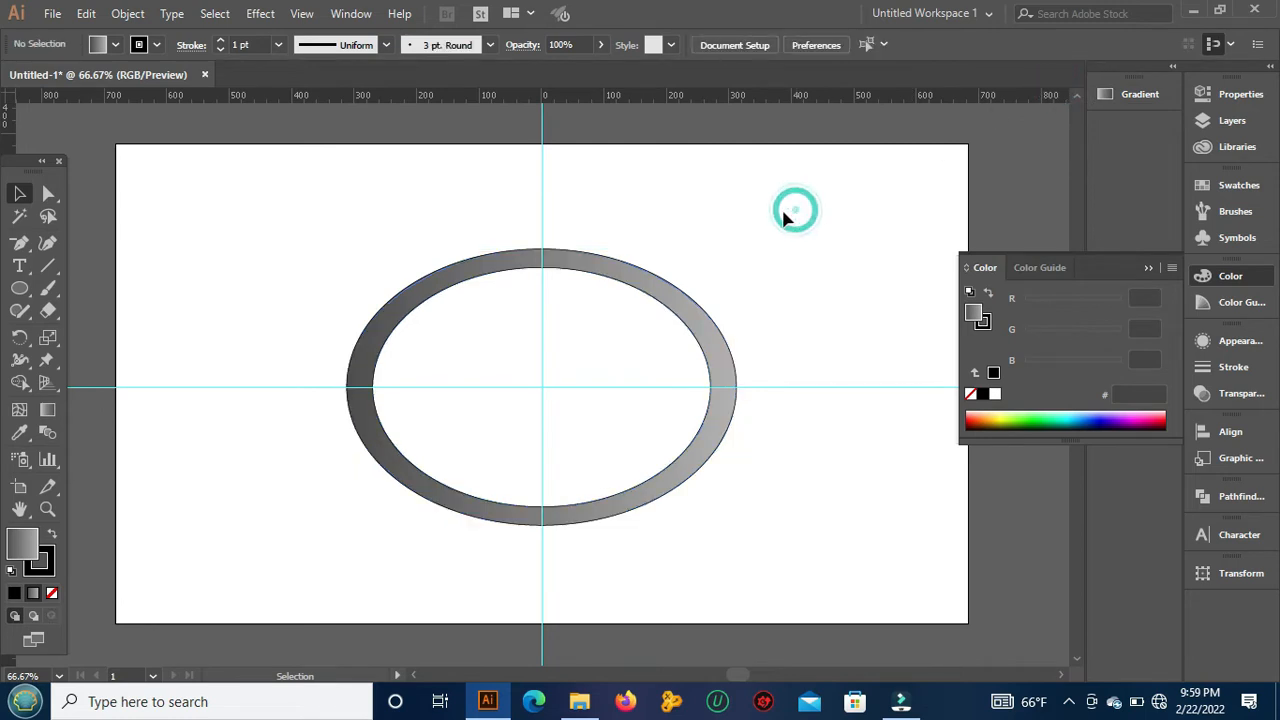
Step: Copy the gradient ring, paste it in place and scale the copy down evenly about its centre to fit inside the original's opening
{"action": "left_click", "coordinate": [652, 270]}
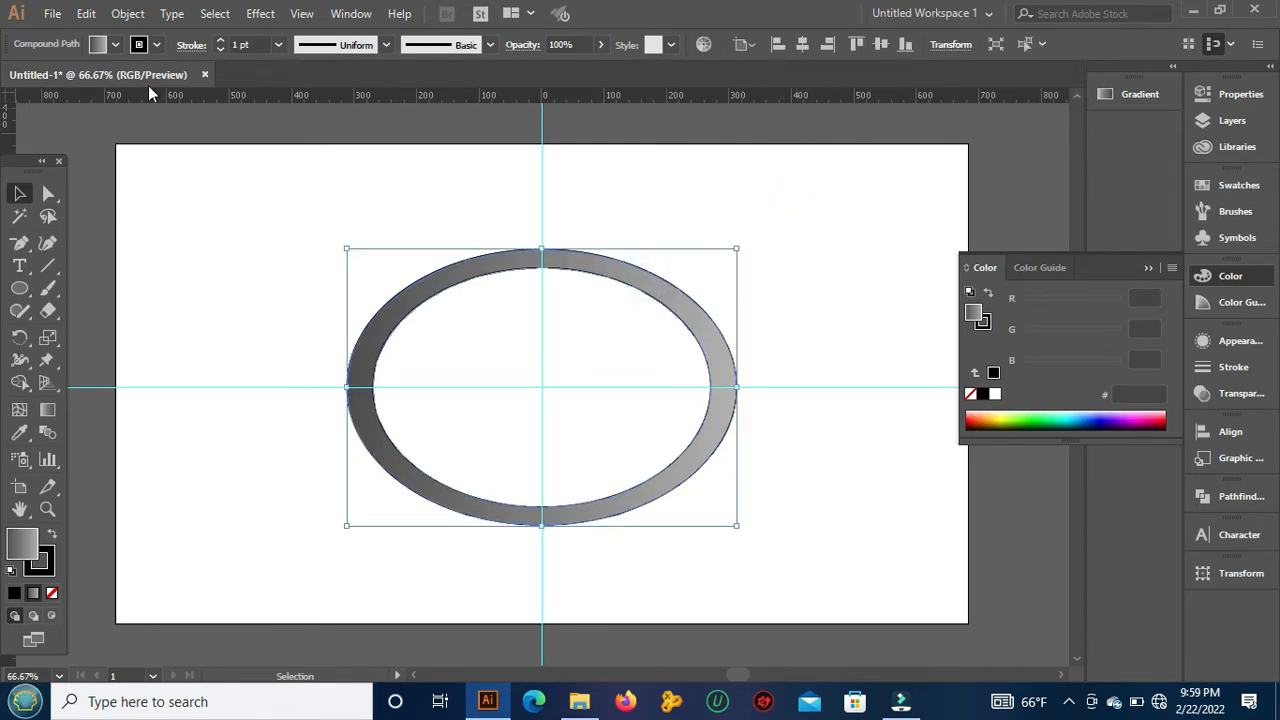
{"action": "left_click", "coordinate": [86, 13]}
{"action": "left_click", "coordinate": [116, 103]}
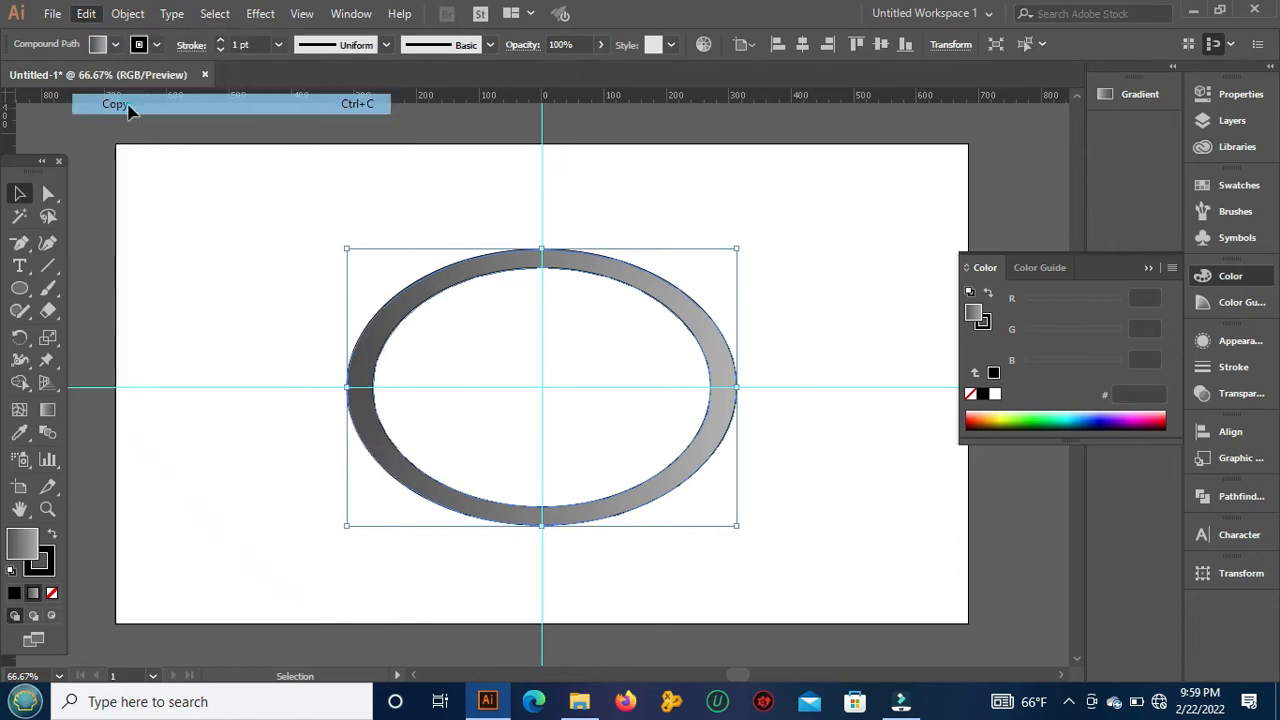
{"action": "left_click", "coordinate": [86, 13]}
{"action": "left_click", "coordinate": [157, 190]}
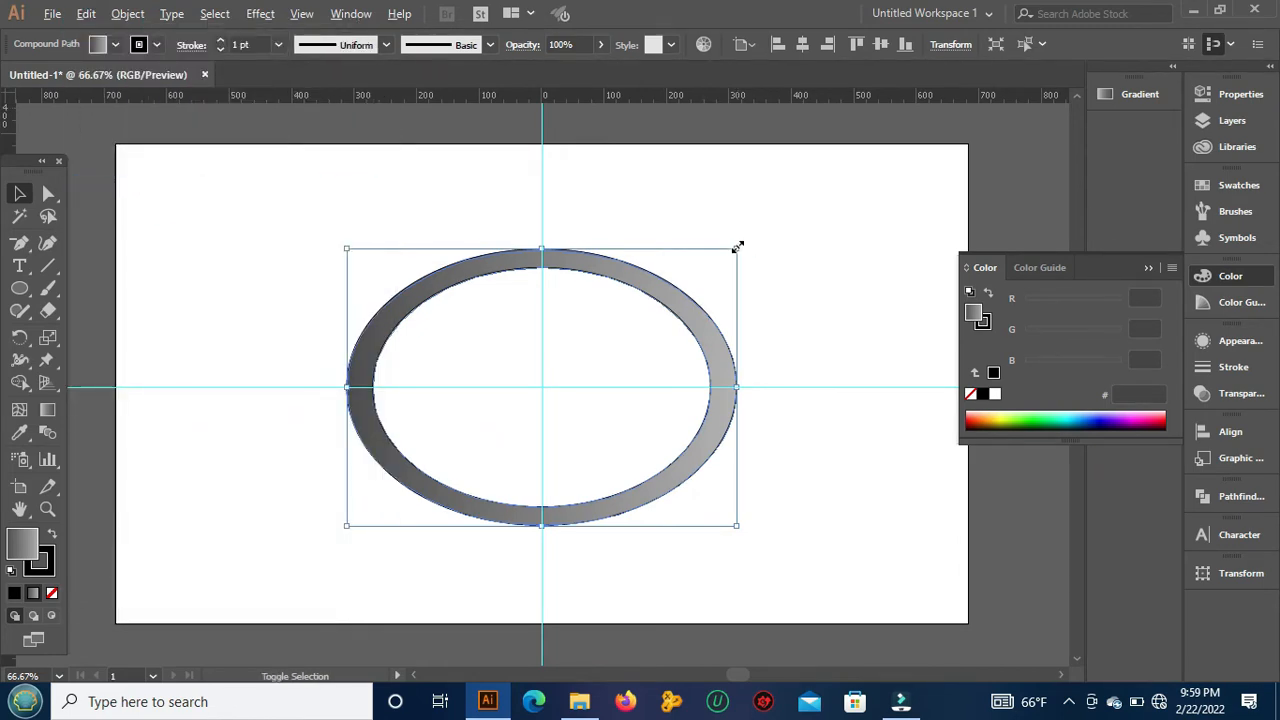
{"action": "left_click_drag", "start_coordinate": [737, 249], "coordinate": [703, 268]}
{"action": "left_click_drag", "start_coordinate": [703, 268], "coordinate": [700, 272]}
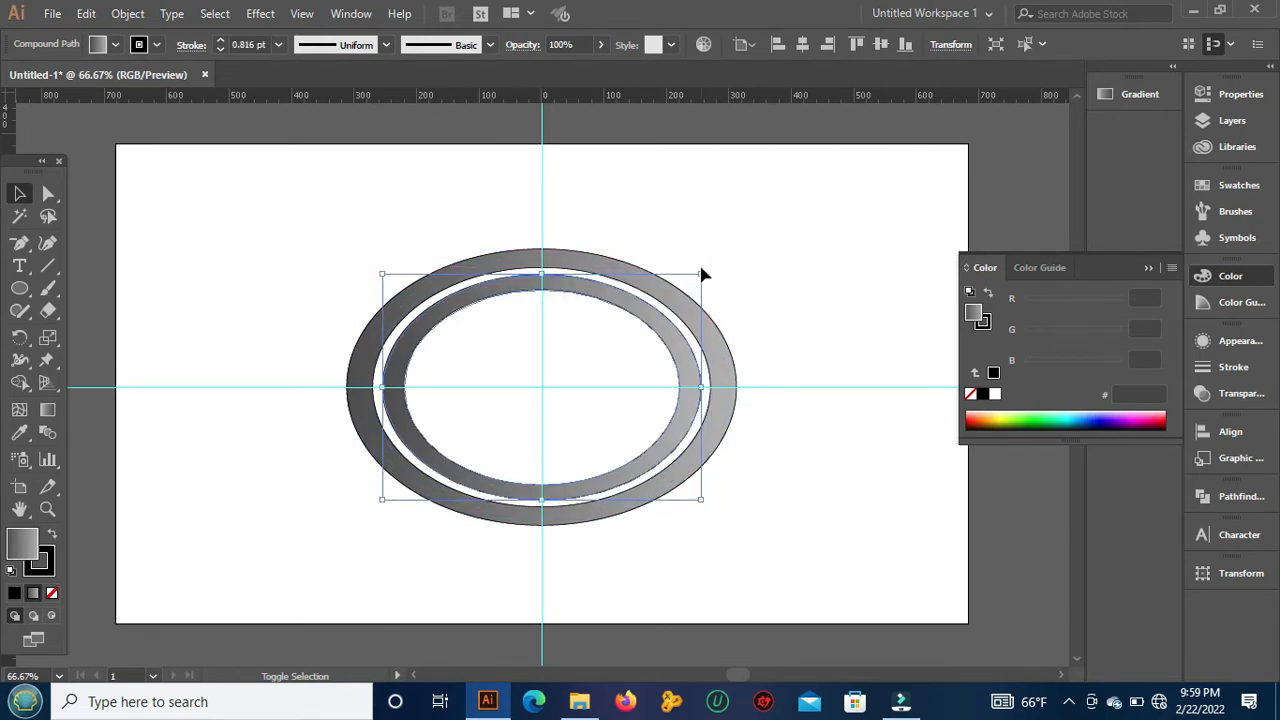
{"action": "left_click", "coordinate": [281, 126]}
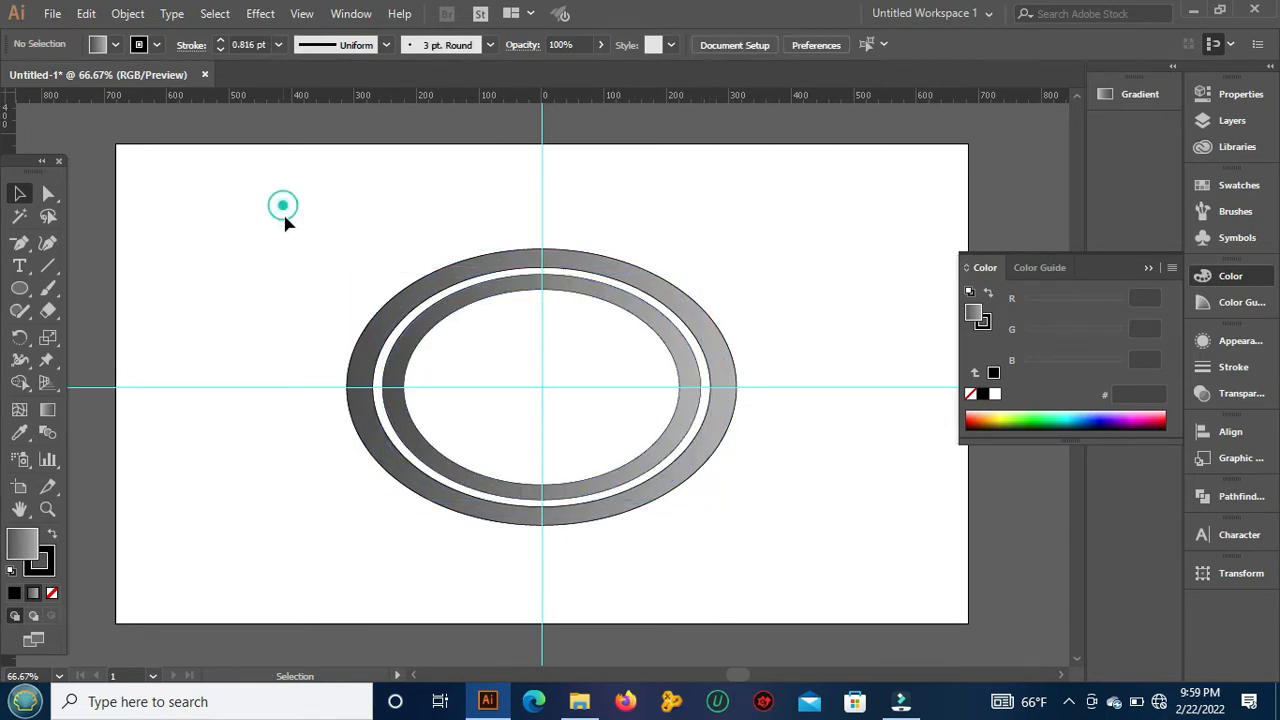
Step: Flatten the smaller ring to about 60% of its height by raising its lower edge while keeping its upper edge in place
{"action": "left_click", "coordinate": [457, 296]}
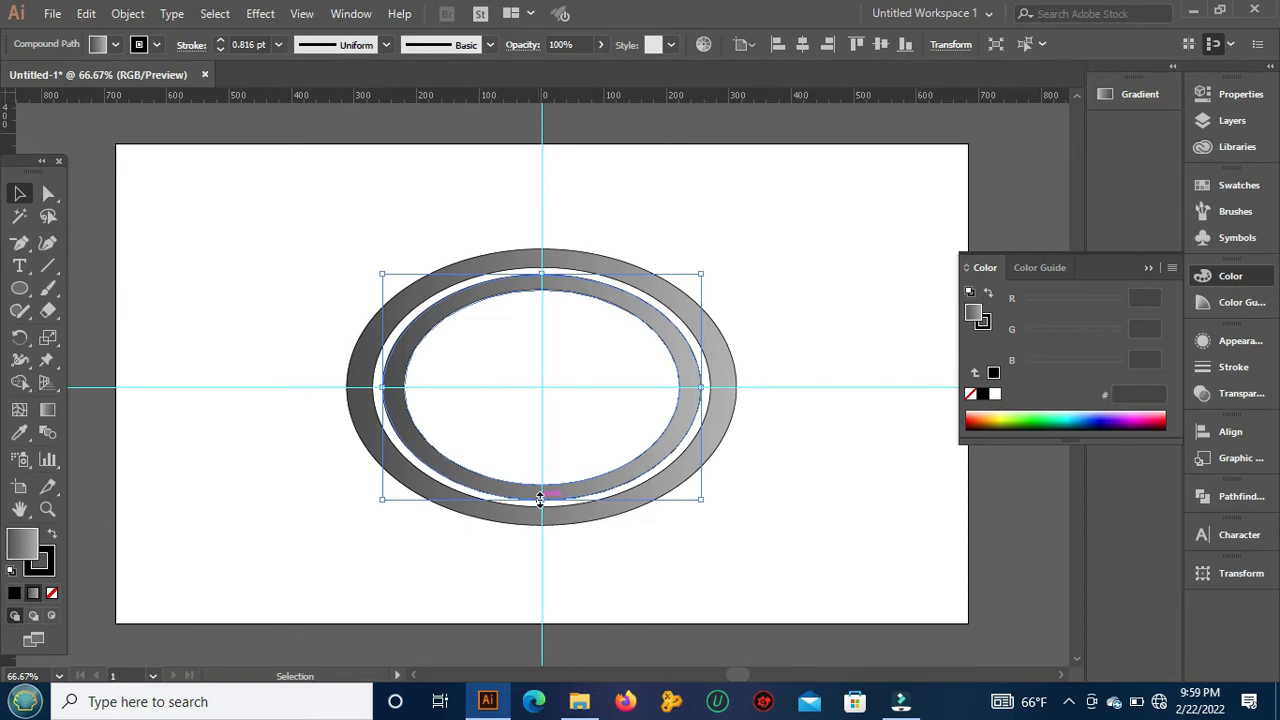
{"action": "mouse_move", "coordinate": [540, 500]}
{"action": "left_mouse_down"}
{"action": "mouse_move", "coordinate": [535, 401]}
{"action": "mouse_move", "coordinate": [544, 500]}
{"action": "left_mouse_up"}
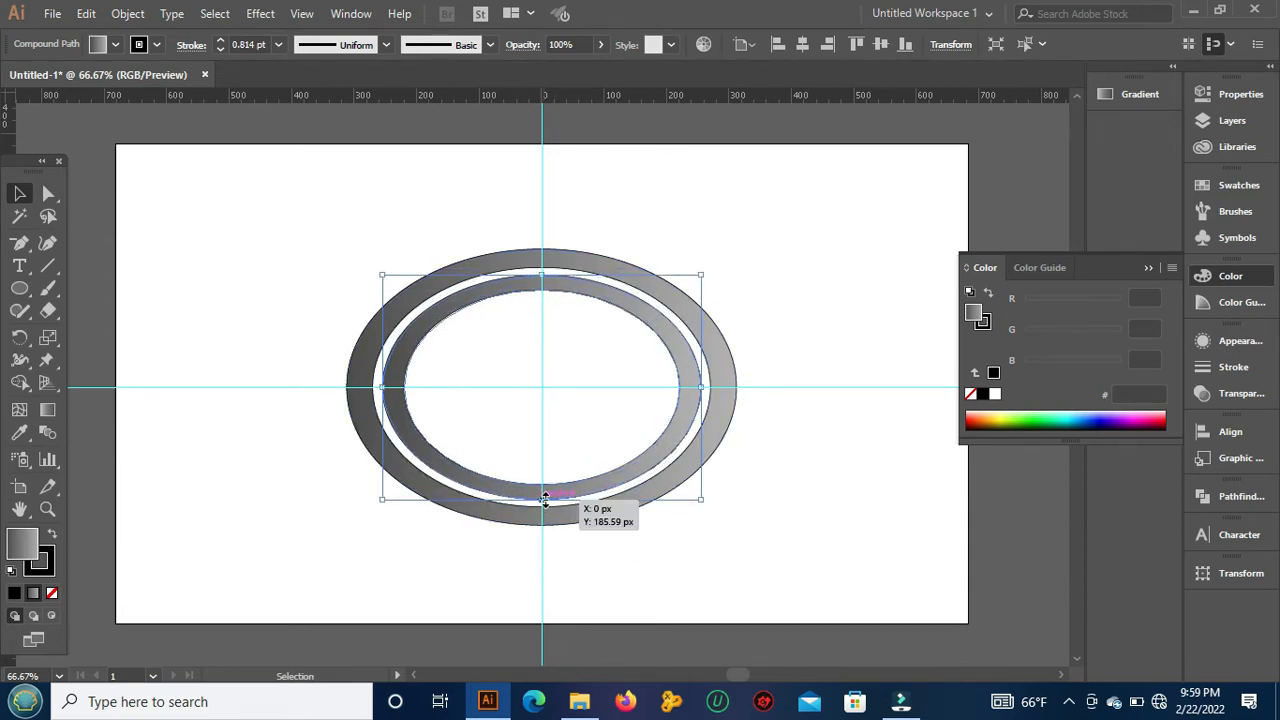
{"action": "left_click_drag", "start_coordinate": [545, 497], "coordinate": [543, 408]}
{"action": "left_click", "coordinate": [745, 150]}
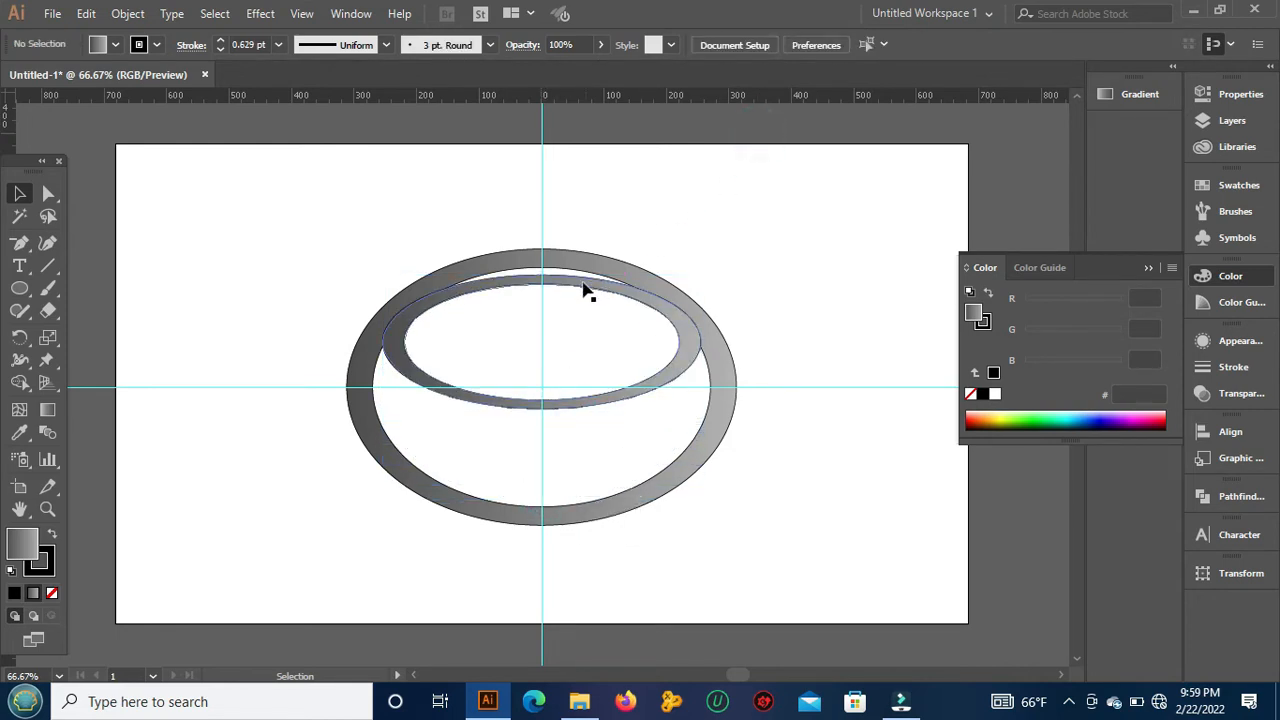
Step: Move the flattened ring up against the large ring's upper band, adjusting it slightly downward and sideways to overlap the band
{"action": "left_click_drag", "start_coordinate": [579, 287], "coordinate": [566, 252]}
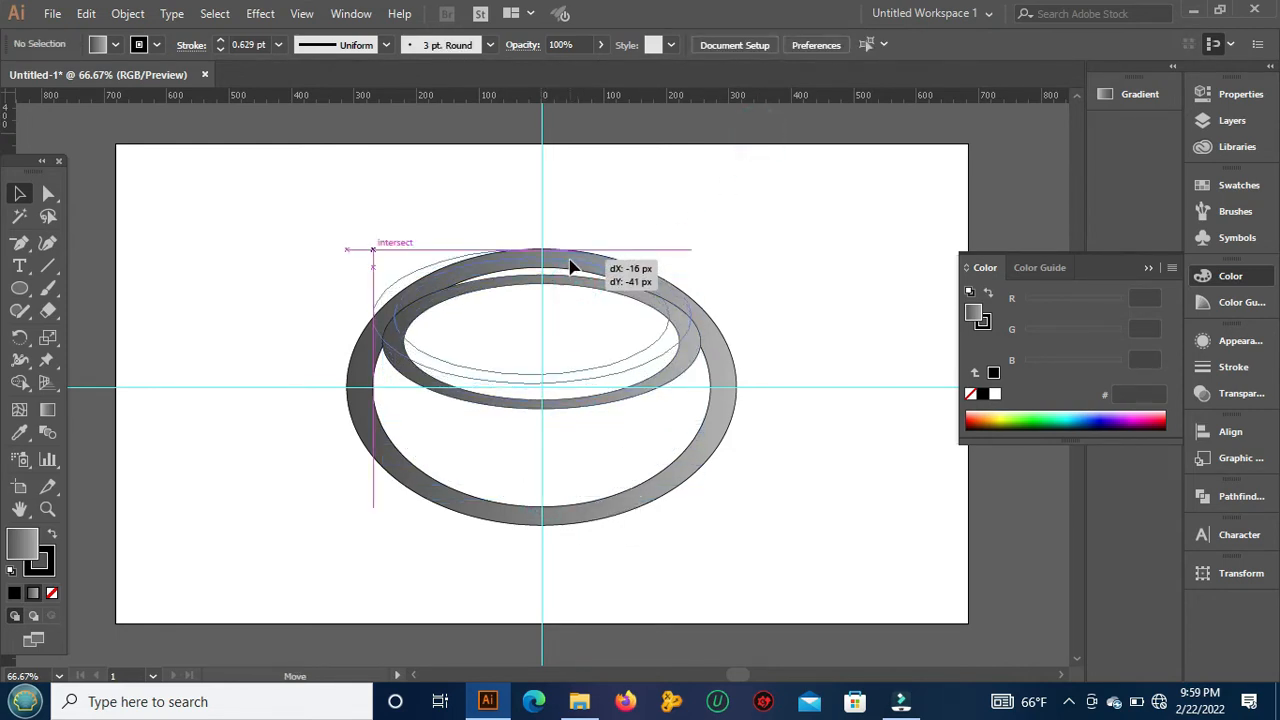
{"action": "left_click", "coordinate": [866, 275]}
{"action": "left_click", "coordinate": [642, 358]}
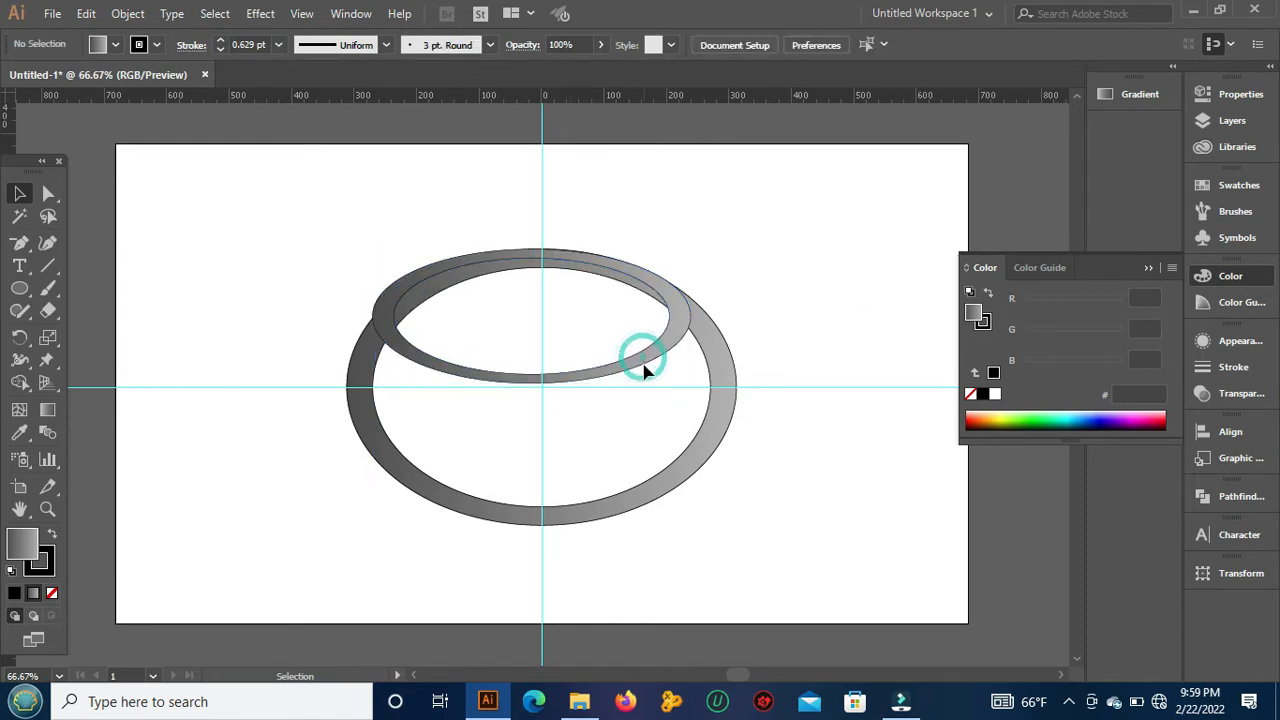
{"action": "left_click", "coordinate": [645, 370]}
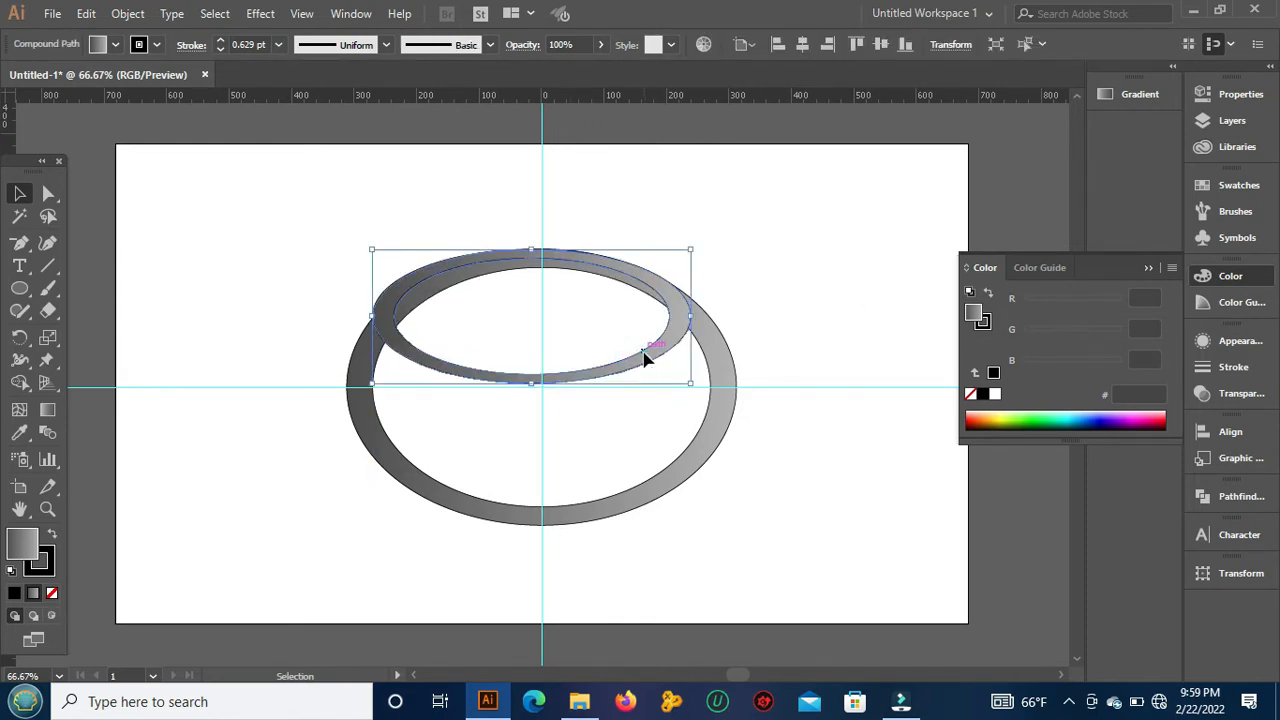
{"action": "left_click_drag", "start_coordinate": [640, 352], "coordinate": [650, 367]}
{"action": "left_click", "coordinate": [786, 276]}
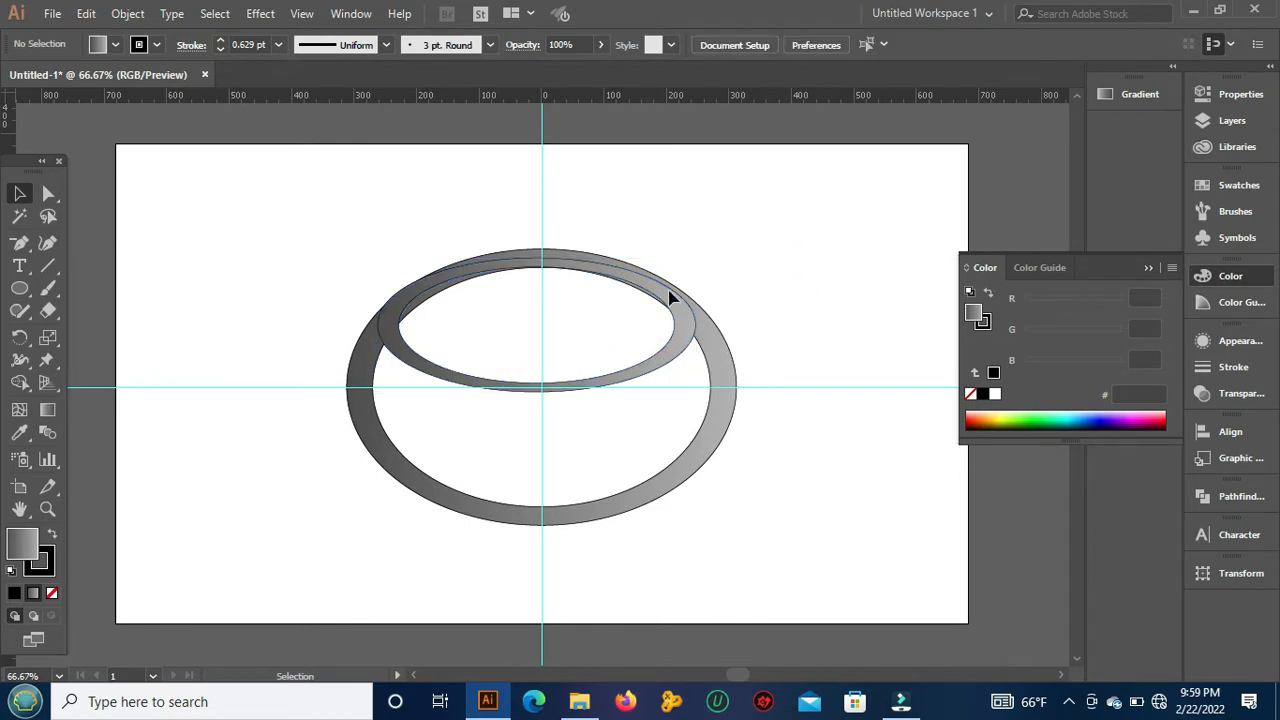
{"action": "left_click", "coordinate": [432, 368]}
{"action": "left_click_drag", "start_coordinate": [434, 373], "coordinate": [453, 376]}
{"action": "left_click", "coordinate": [798, 236]}
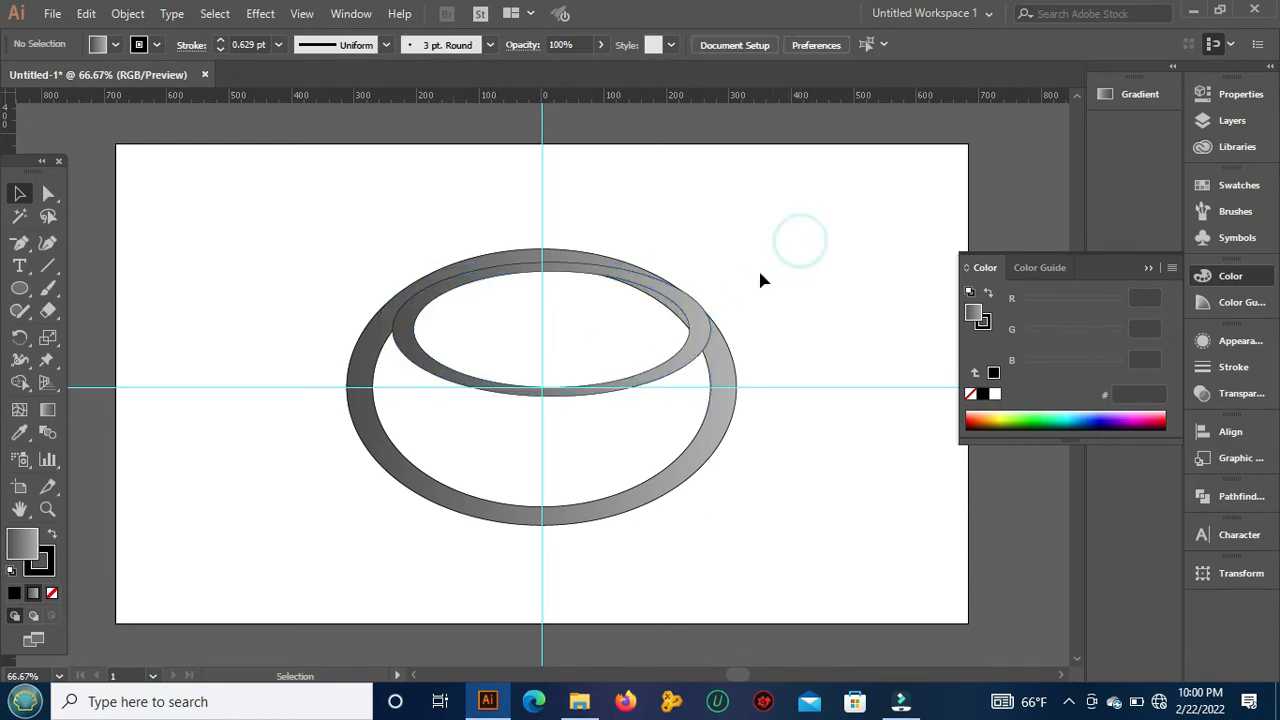
Step: Try moving the large outer ring slightly upward in two small shifts, and undo both moves
{"action": "left_click_drag", "start_coordinate": [511, 276], "coordinate": [510, 270]}
{"action": "left_click", "coordinate": [817, 213]}
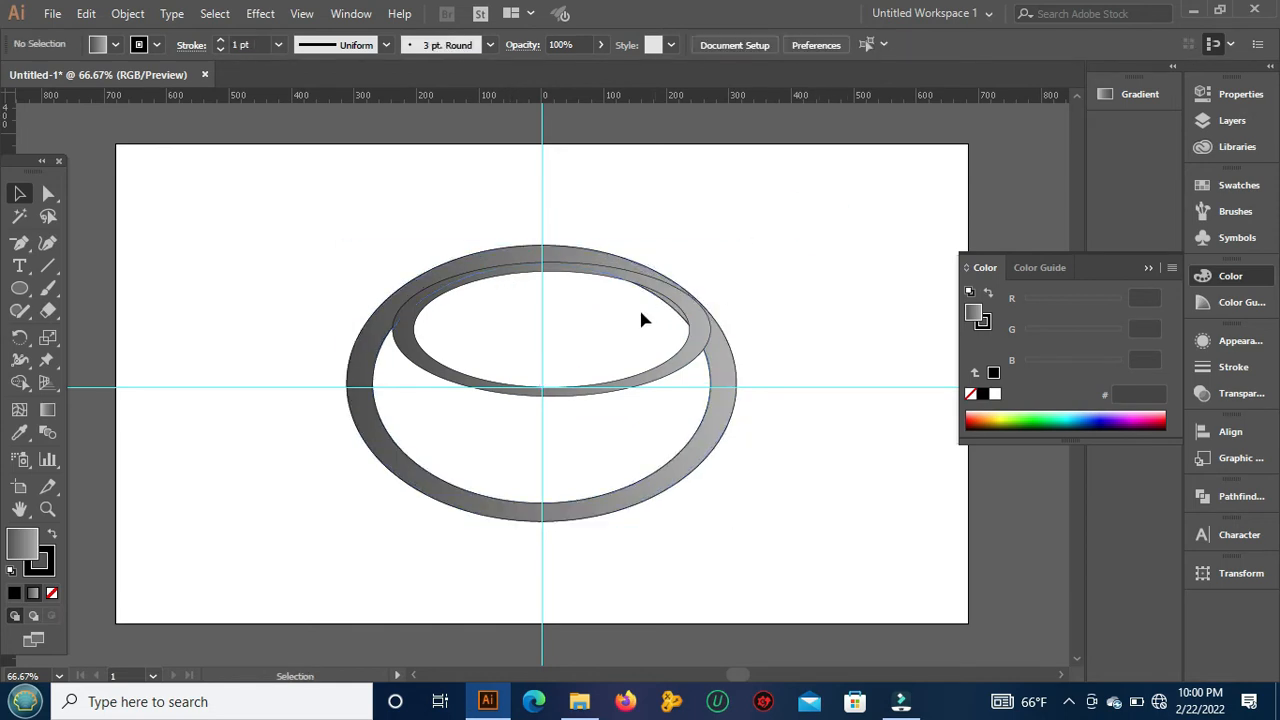
{"action": "left_click", "coordinate": [610, 387]}
{"action": "mouse_move", "coordinate": [554, 261]}
{"action": "left_mouse_down"}
{"action": "mouse_move", "coordinate": [588, 404]}
{"action": "mouse_move", "coordinate": [564, 266]}
{"action": "left_mouse_up"}
{"action": "left_click", "coordinate": [847, 249]}
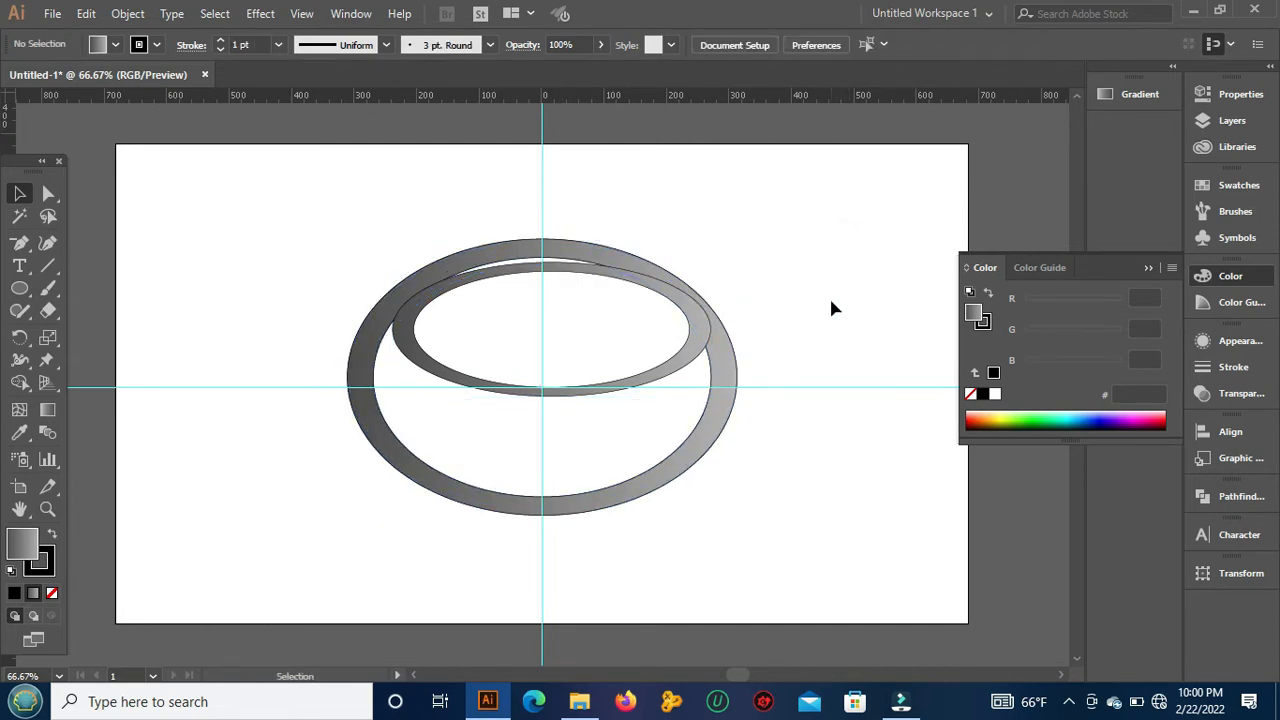
{"action": "key", "text": "z"}
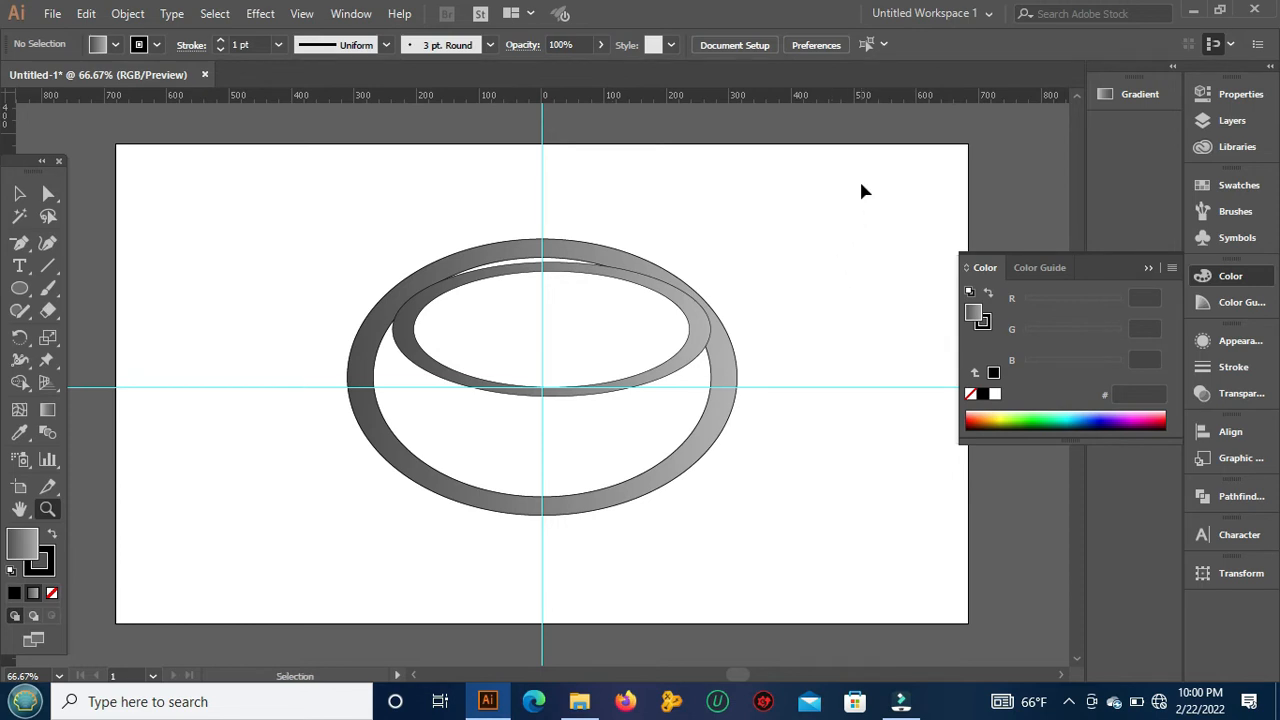
{"action": "key", "text": "ctrl+z"}
{"action": "key", "text": "ctrl+z"}
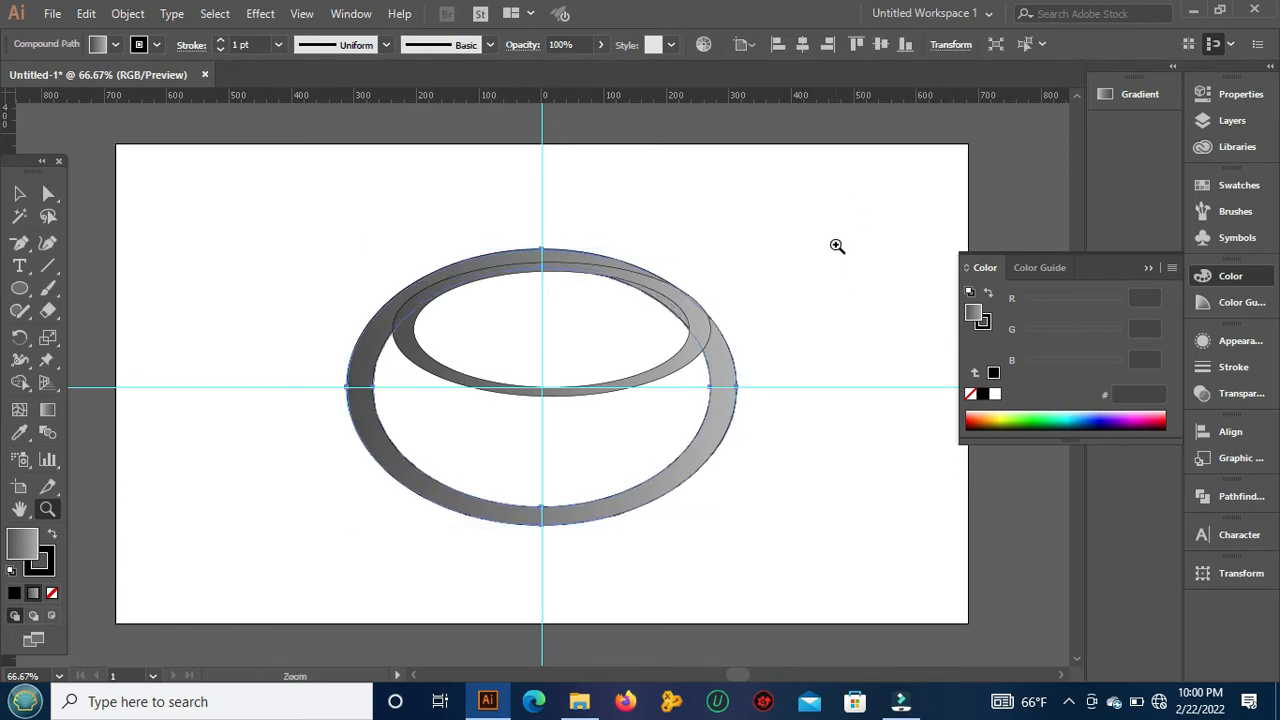
{"action": "left_click", "coordinate": [837, 246]}
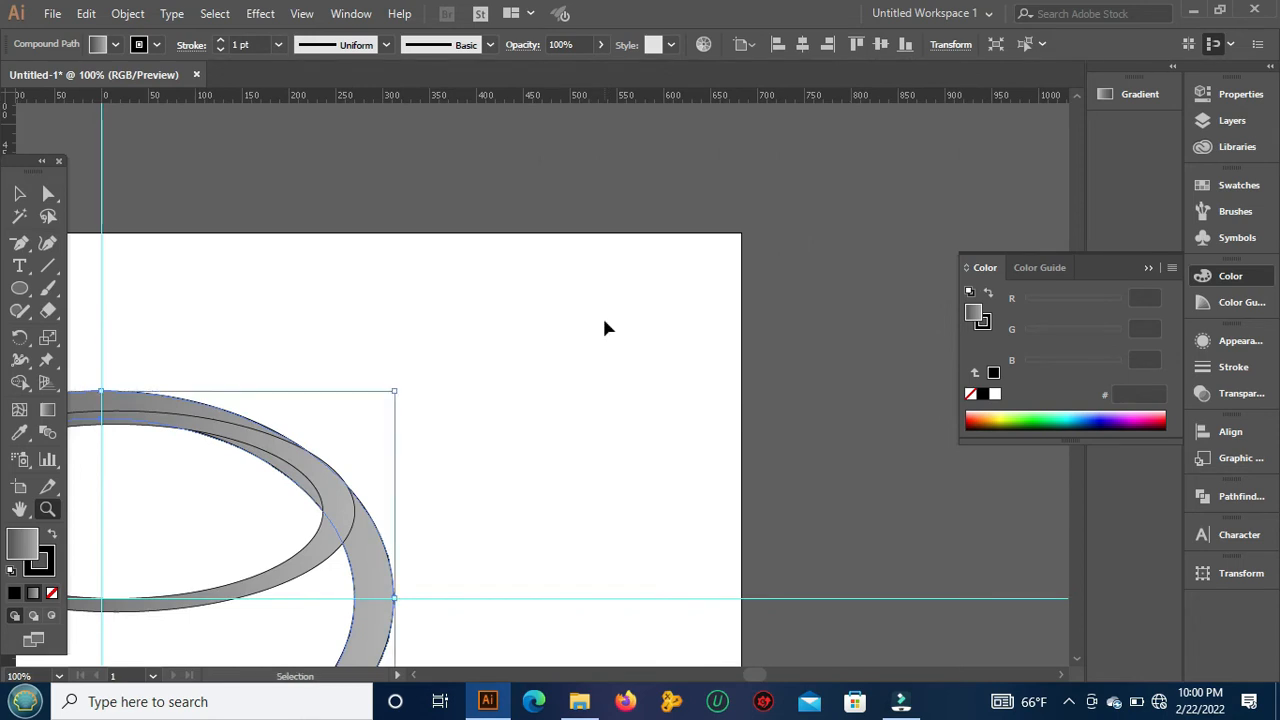
{"action": "key", "text": "ctrl+minus"}
{"action": "key", "text": "ctrl+plus"}
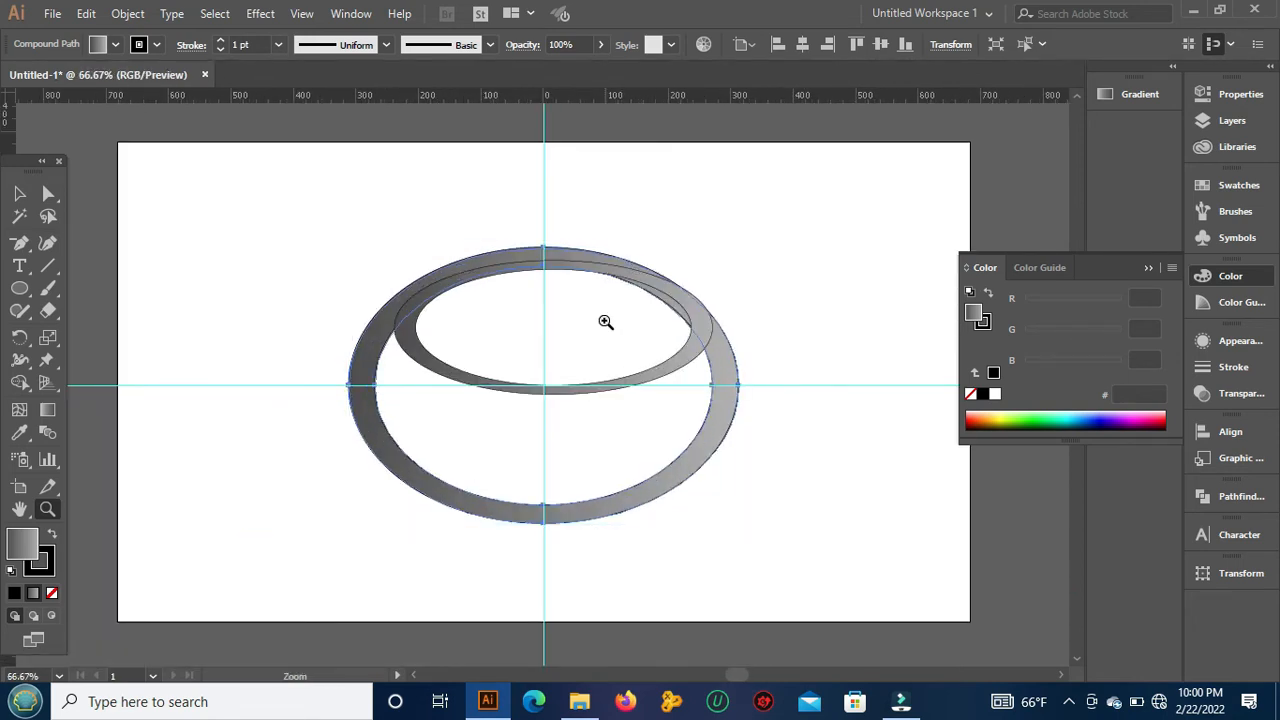
Step: Reposition the smaller ring slightly higher and closer to the vertical guide, overlapping the upper band of the large ring
{"action": "left_click", "coordinate": [20, 193]}
{"action": "left_click", "coordinate": [557, 177]}
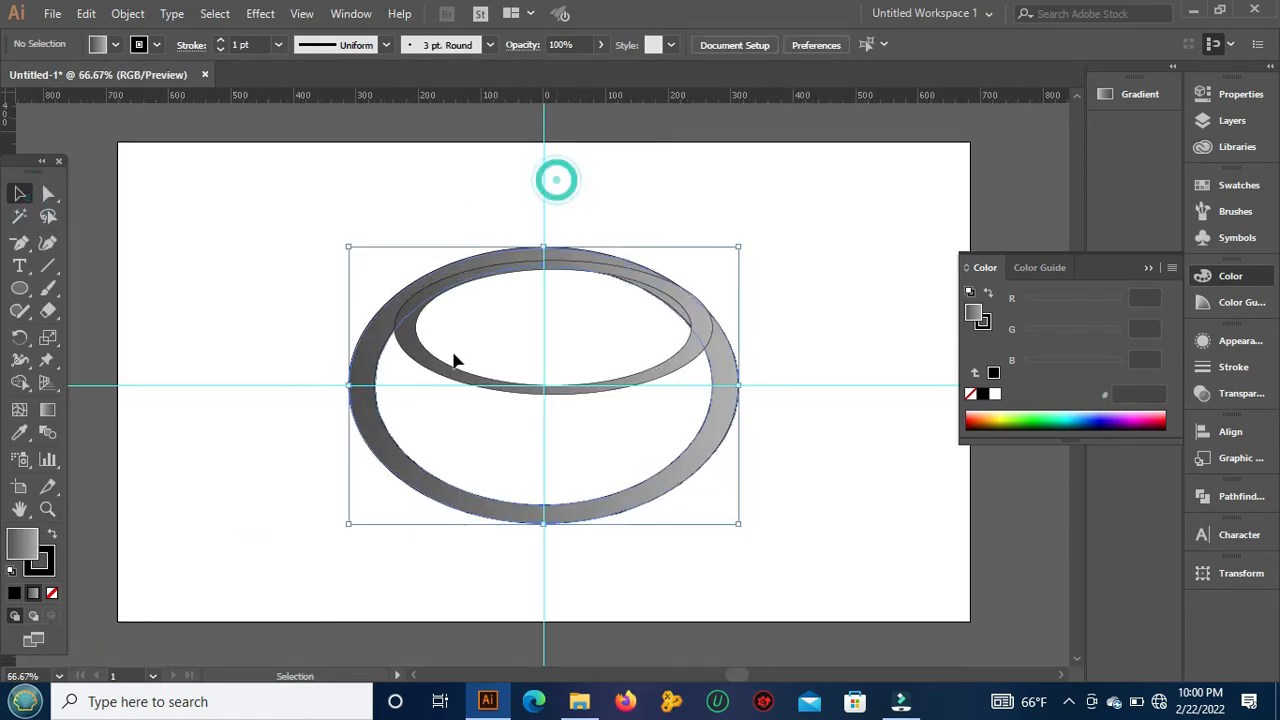
{"action": "left_click", "coordinate": [465, 380]}
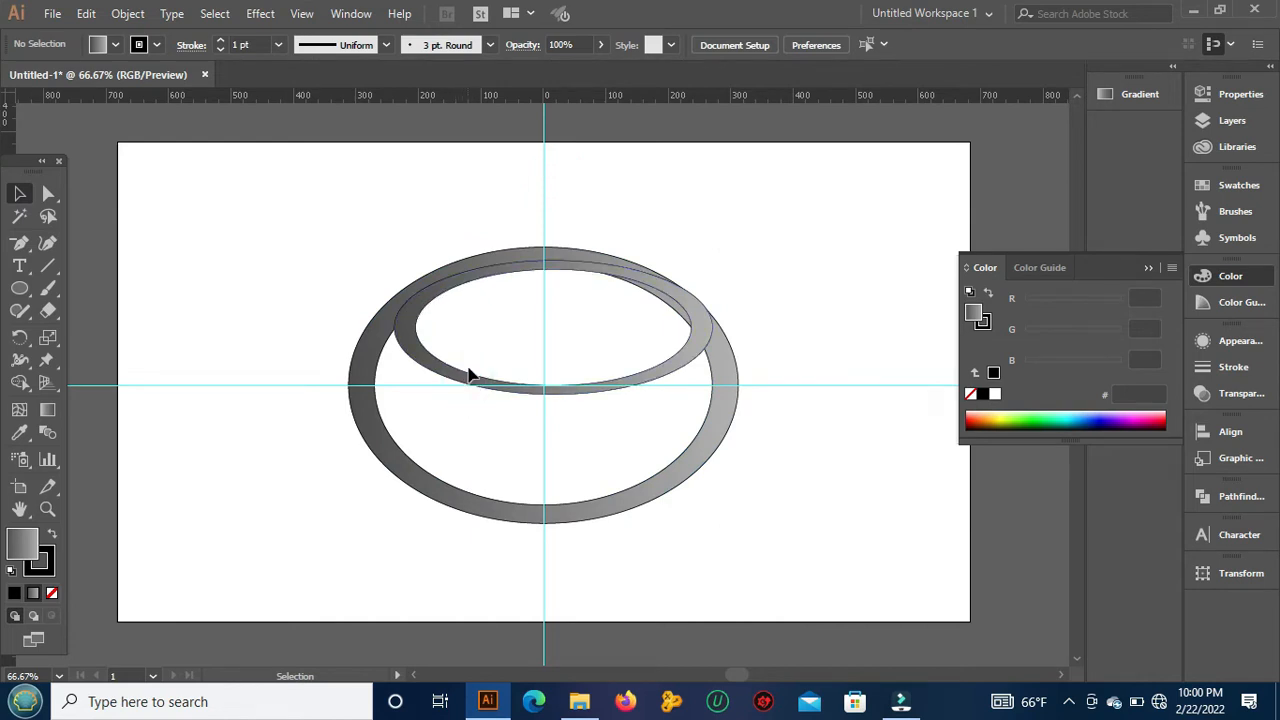
{"action": "left_click", "coordinate": [467, 373]}
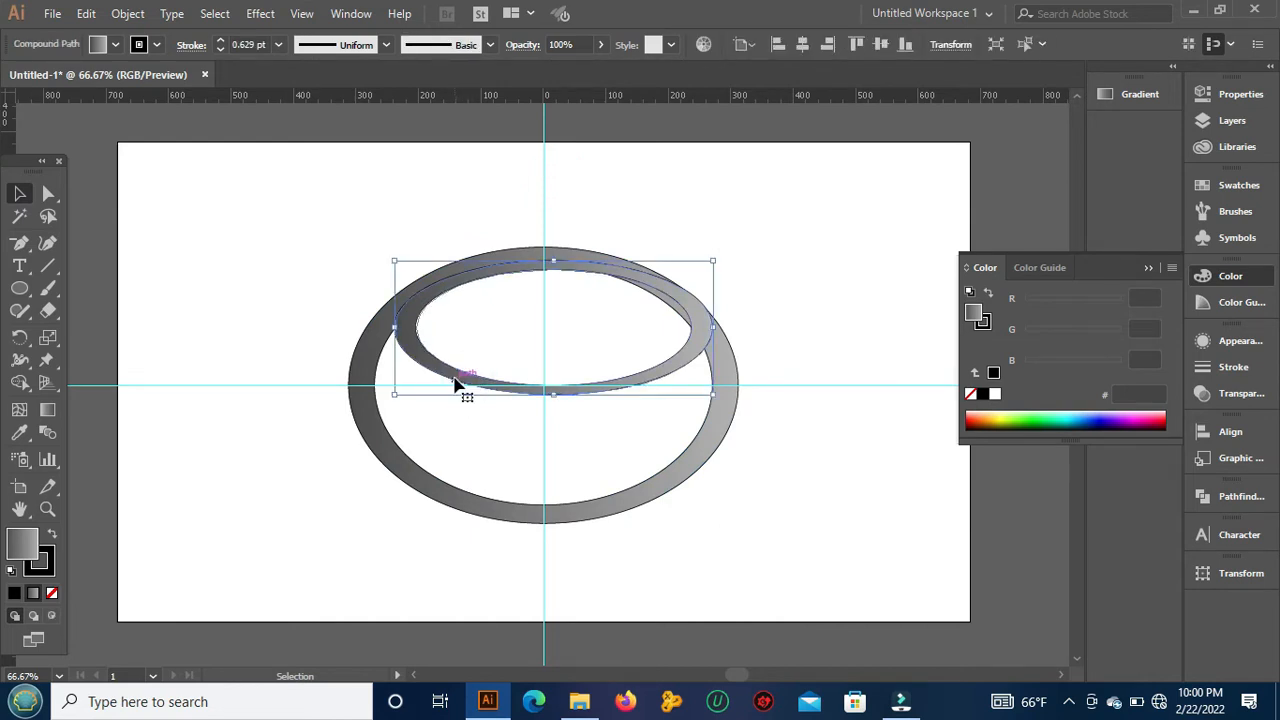
{"action": "mouse_move", "coordinate": [455, 383]}
{"action": "left_mouse_down"}
{"action": "mouse_move", "coordinate": [457, 450]}
{"action": "mouse_move", "coordinate": [457, 368]}
{"action": "left_mouse_up"}
{"action": "left_click", "coordinate": [634, 150]}
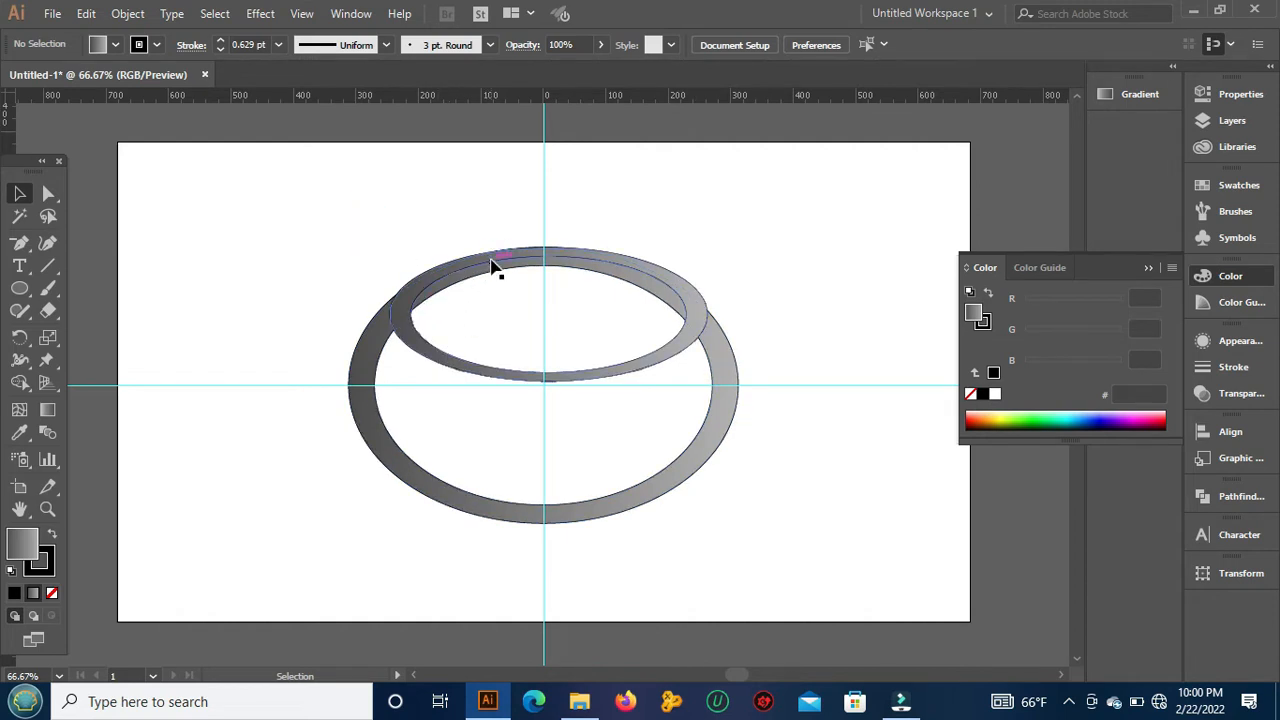
{"action": "left_click_drag", "start_coordinate": [490, 262], "coordinate": [491, 277]}
{"action": "left_click", "coordinate": [446, 197]}
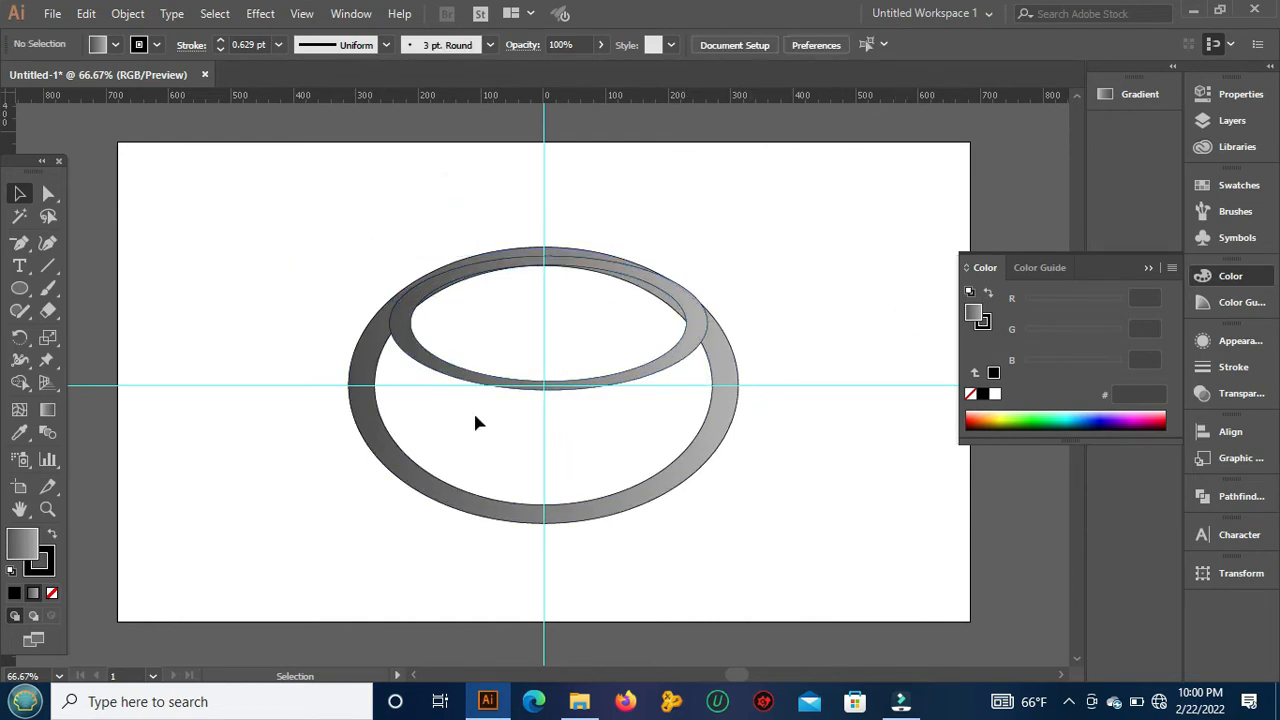
Step: Stretch the smaller ring slightly downward from its lower edge to just below the horizontal guide, and deselect it
{"action": "left_click", "coordinate": [547, 392]}
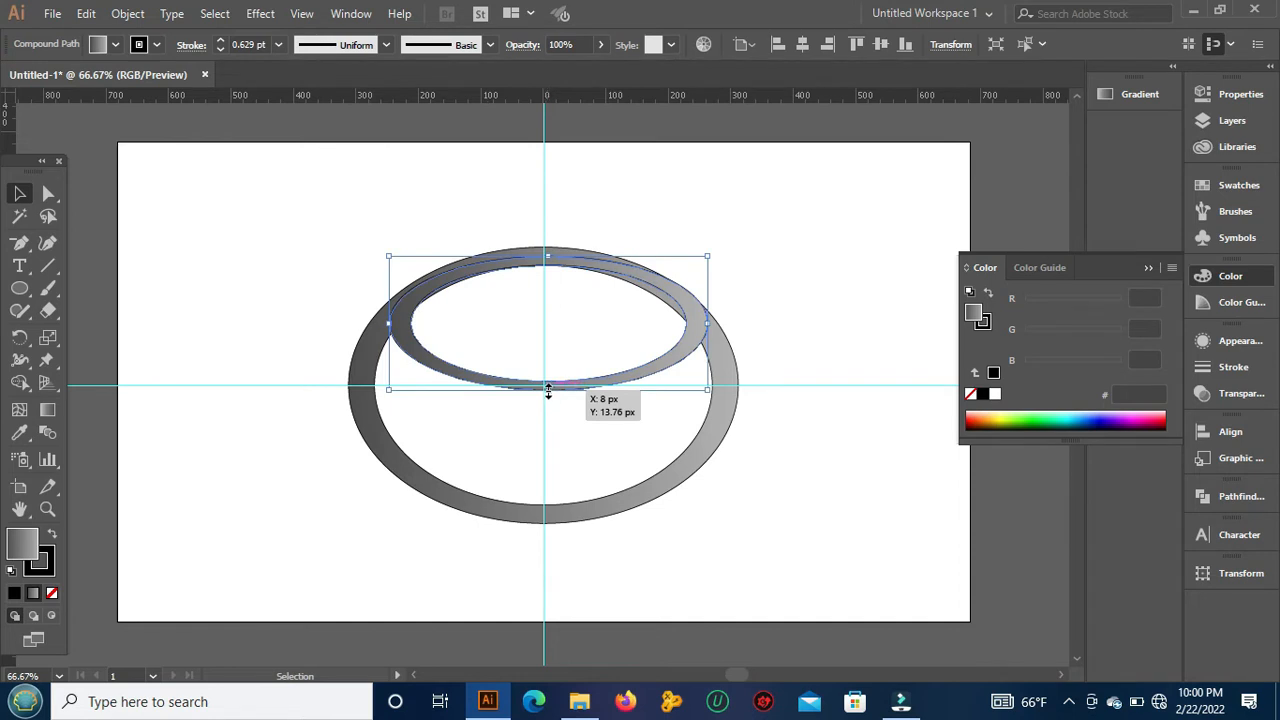
{"action": "left_click_drag", "start_coordinate": [547, 391], "coordinate": [548, 405]}
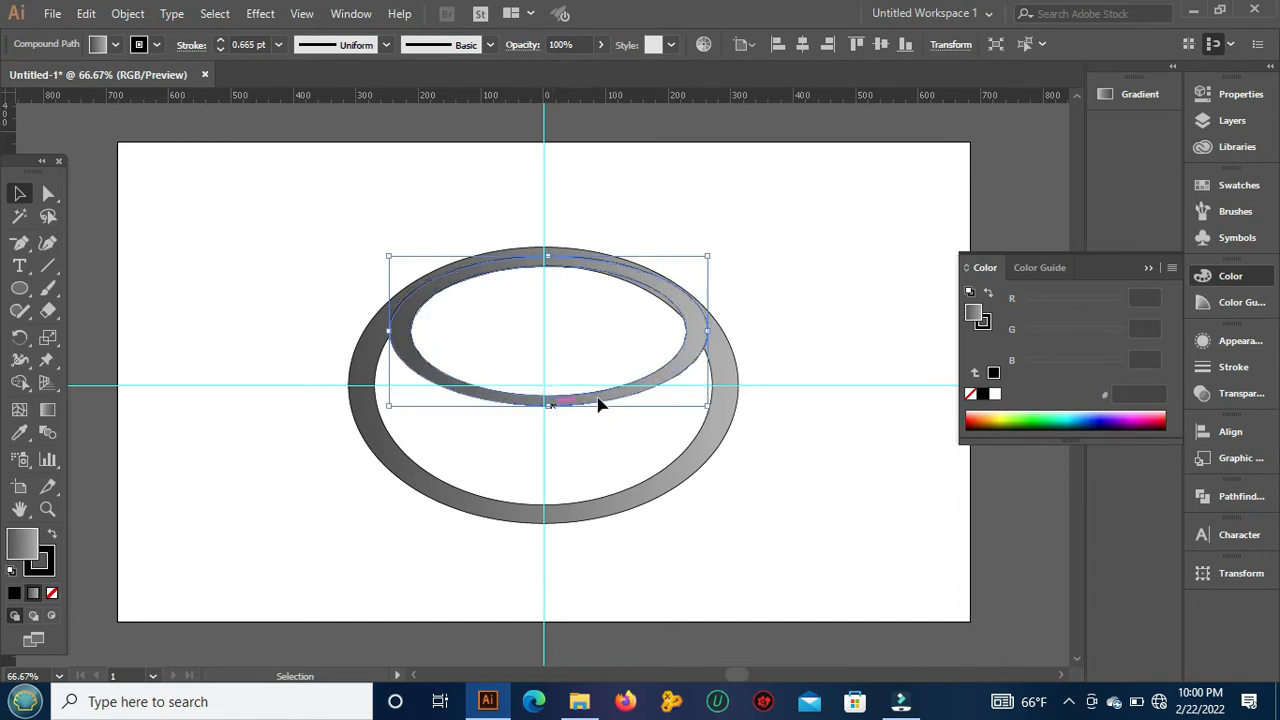
{"action": "left_click", "coordinate": [813, 316]}
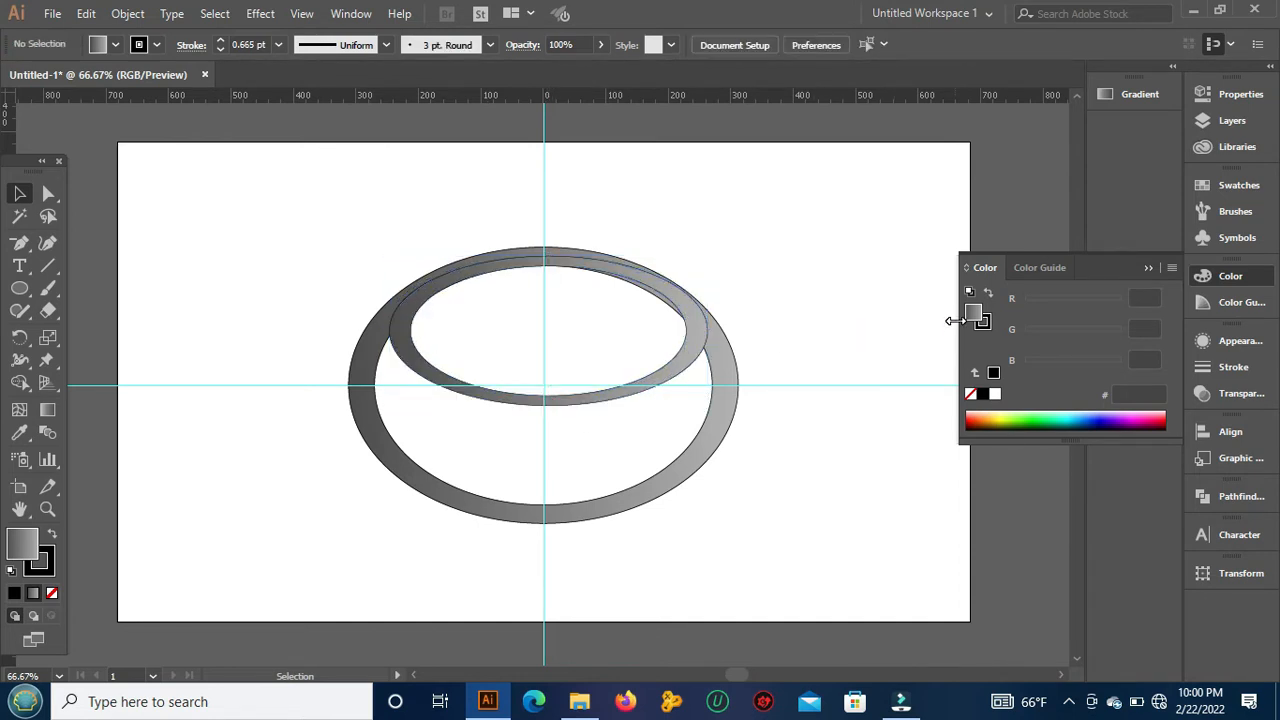
Step: Unite the large ring and the smaller overlapping ring into one shape with Pathfinder, and deselect it
{"action": "left_click_drag", "start_coordinate": [265, 204], "coordinate": [753, 579]}
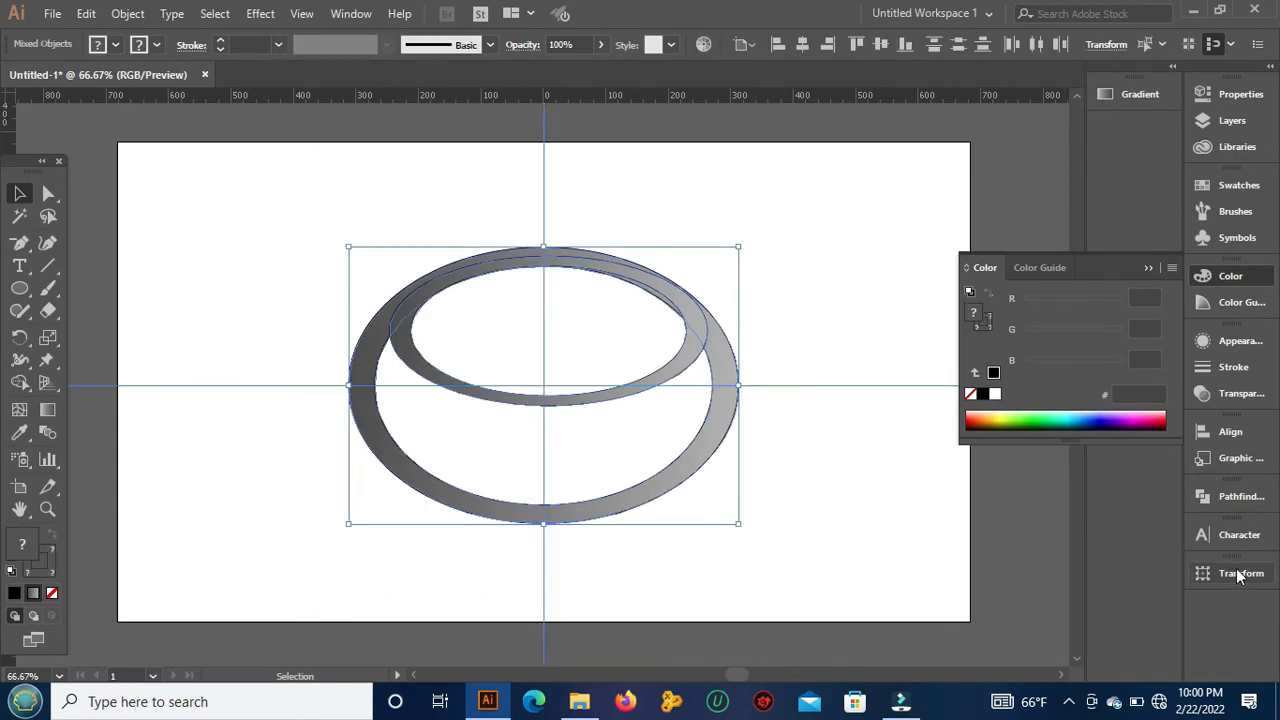
{"action": "left_click", "coordinate": [1238, 496]}
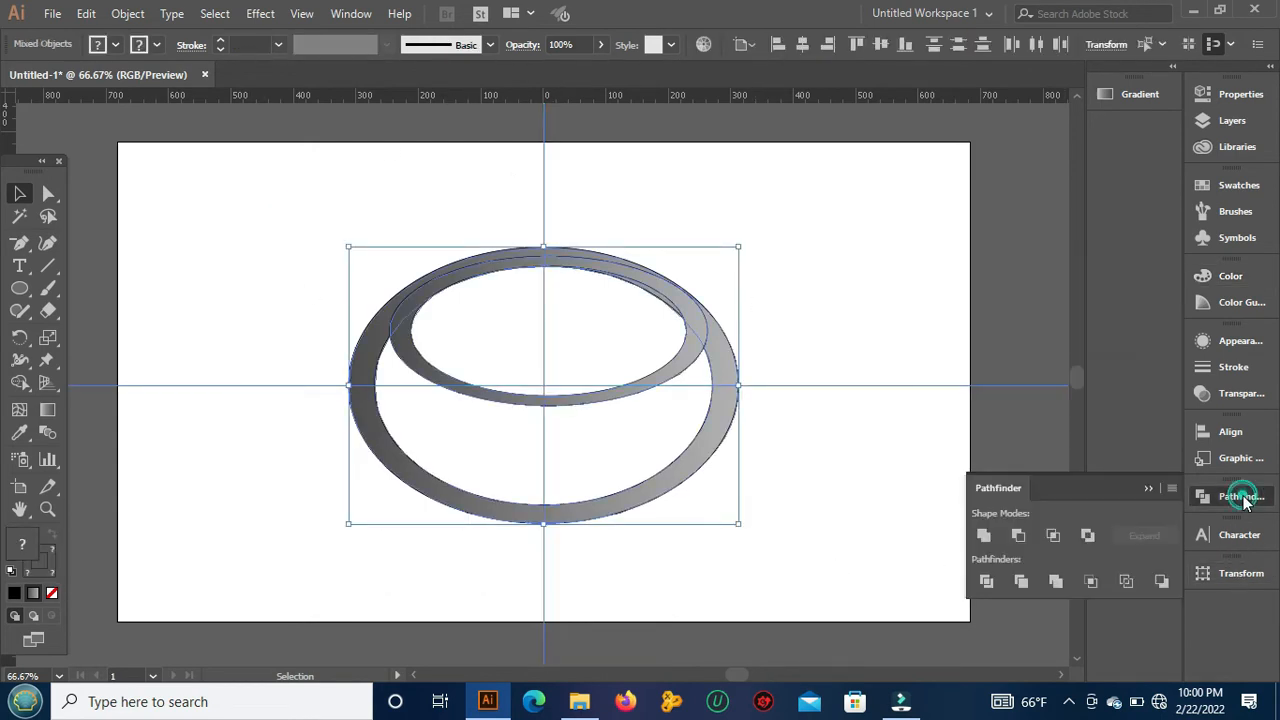
{"action": "left_click", "coordinate": [984, 536]}
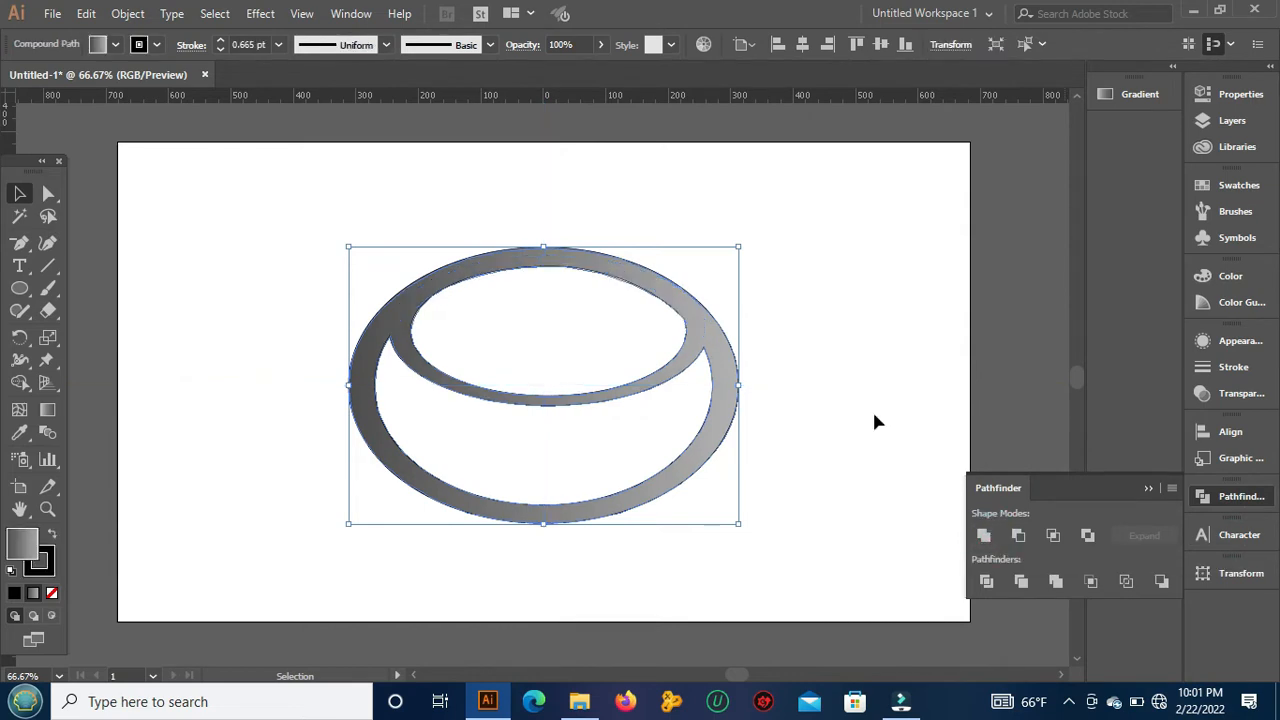
{"action": "left_click", "coordinate": [846, 265]}
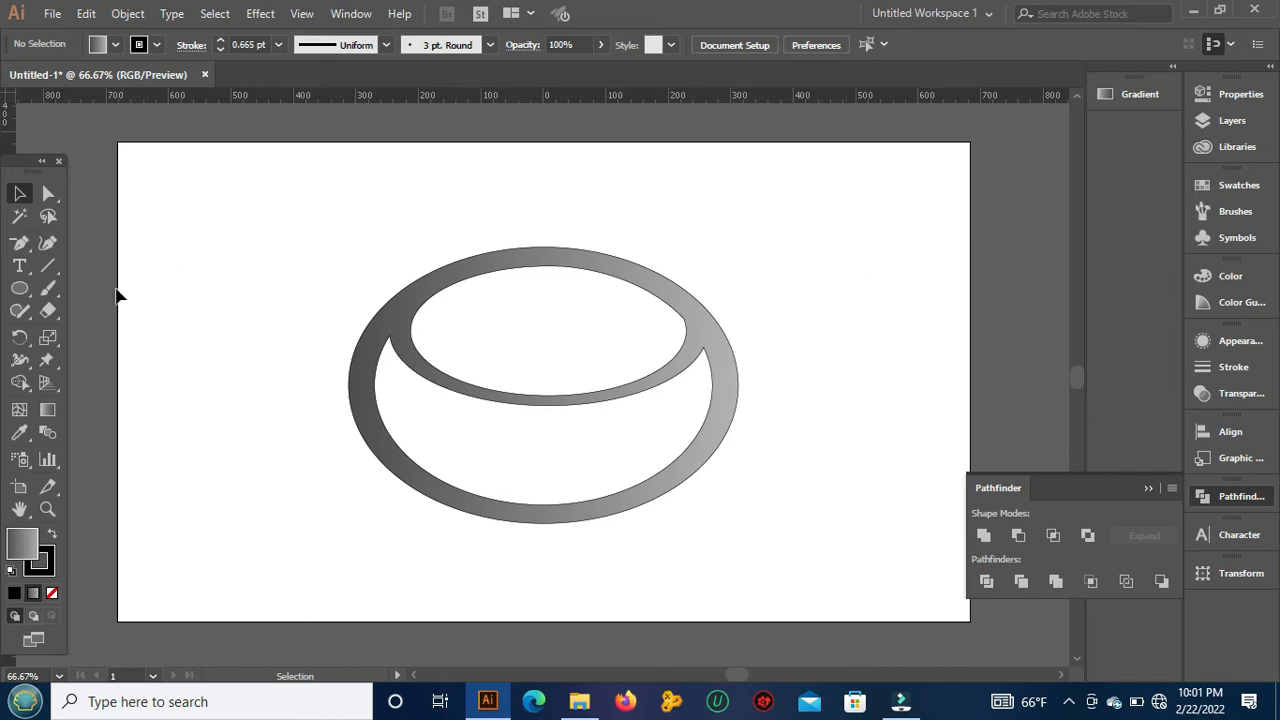
Step: Draw a tall, narrow ellipse beside the logo, remove its fill, and move it fully onto the artboard
{"action": "left_click", "coordinate": [20, 289]}
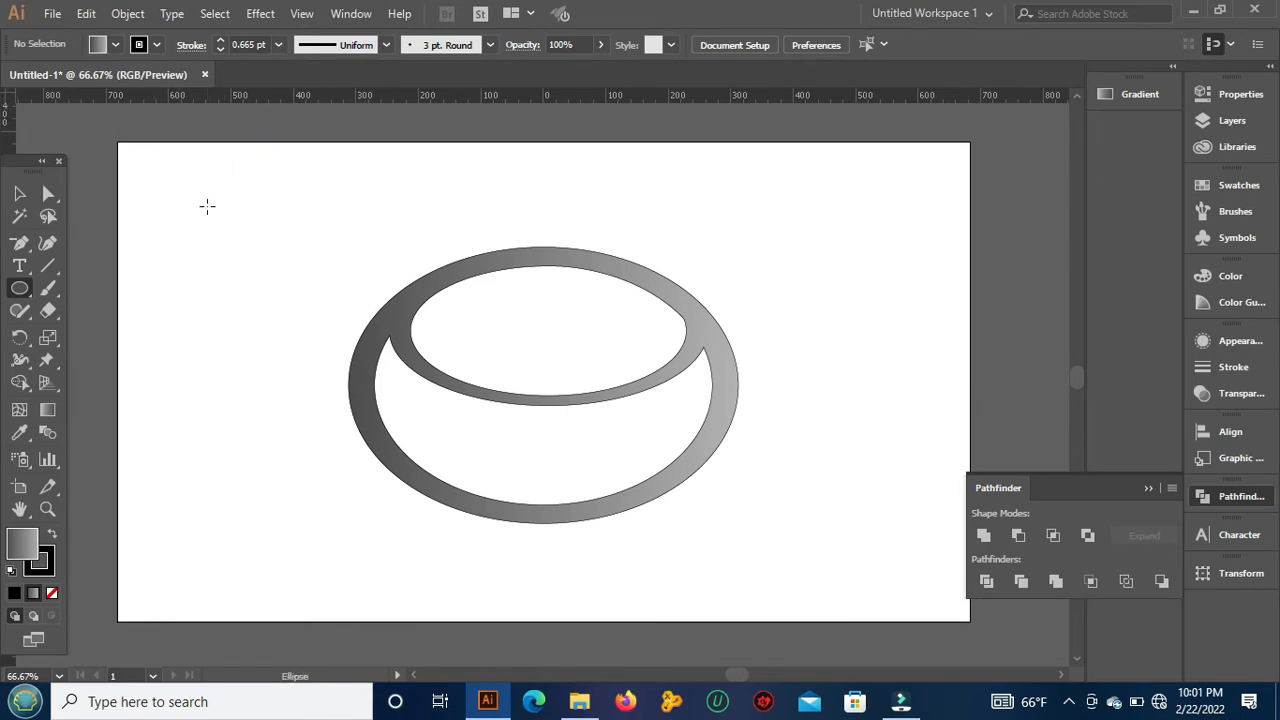
{"action": "left_click_drag", "start_coordinate": [207, 206], "coordinate": [72, 497]}
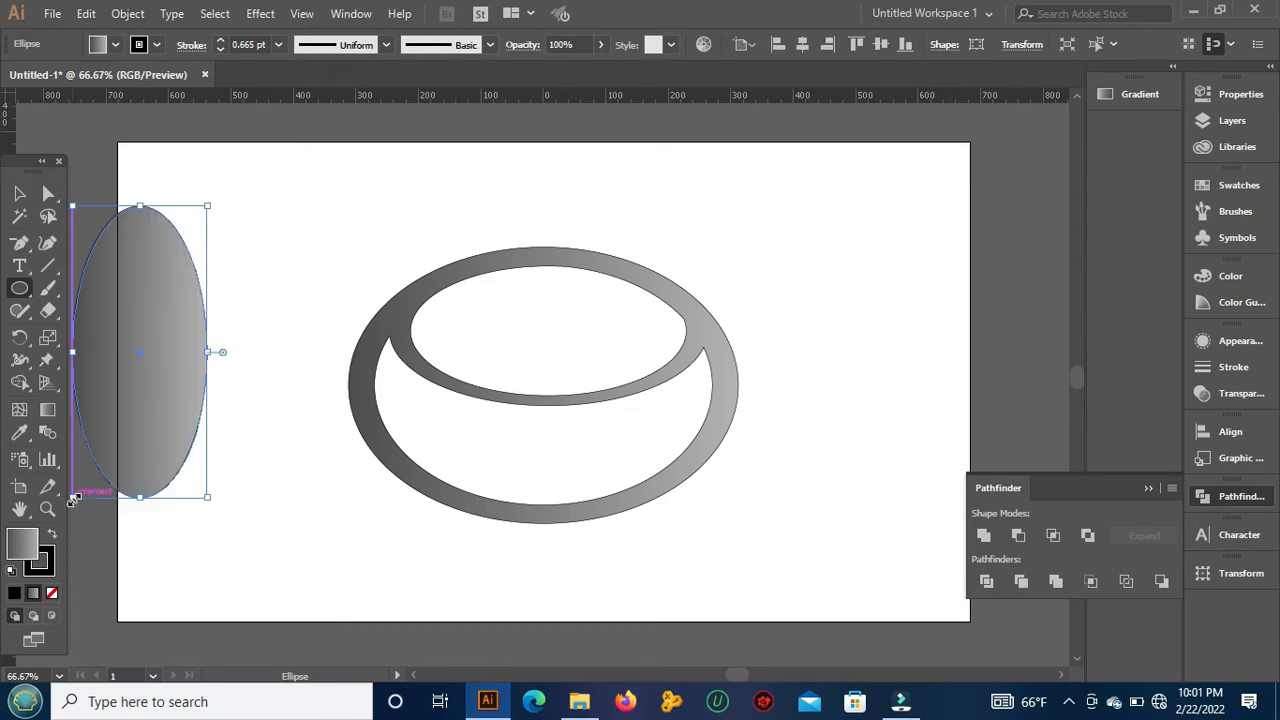
{"action": "left_click", "coordinate": [52, 593]}
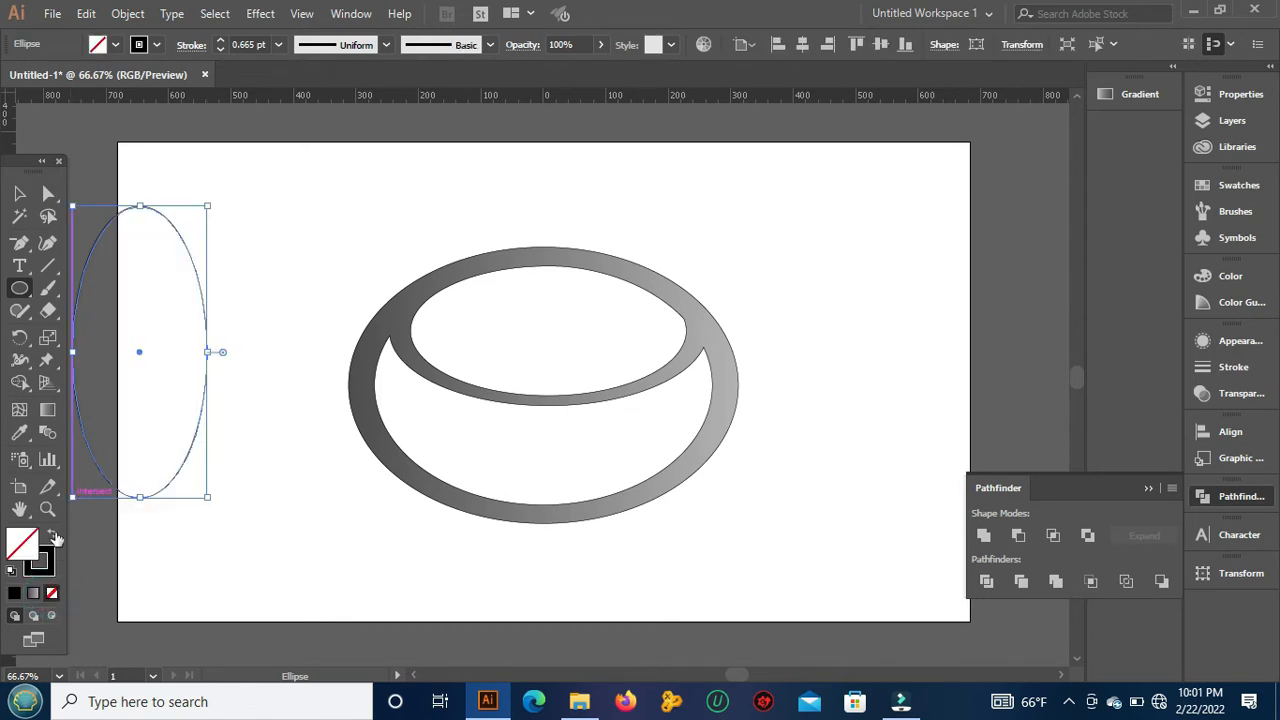
{"action": "left_click", "coordinate": [22, 192]}
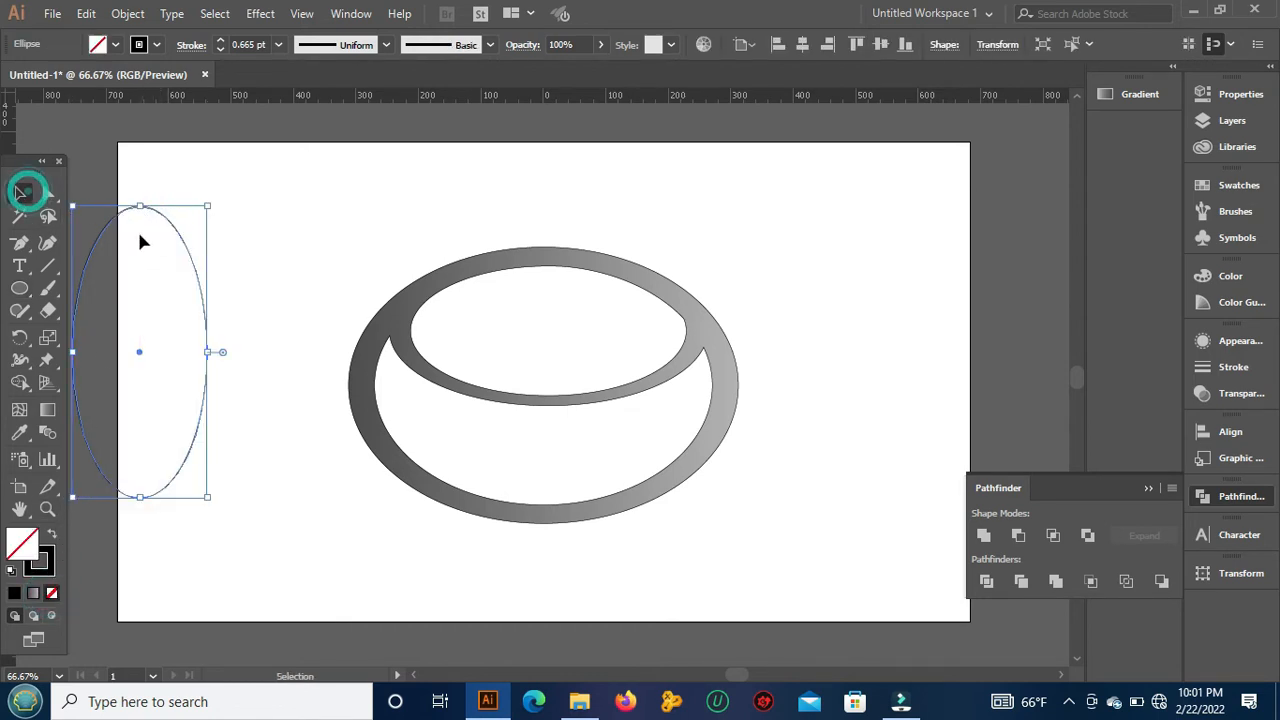
{"action": "left_click_drag", "start_coordinate": [170, 220], "coordinate": [247, 218]}
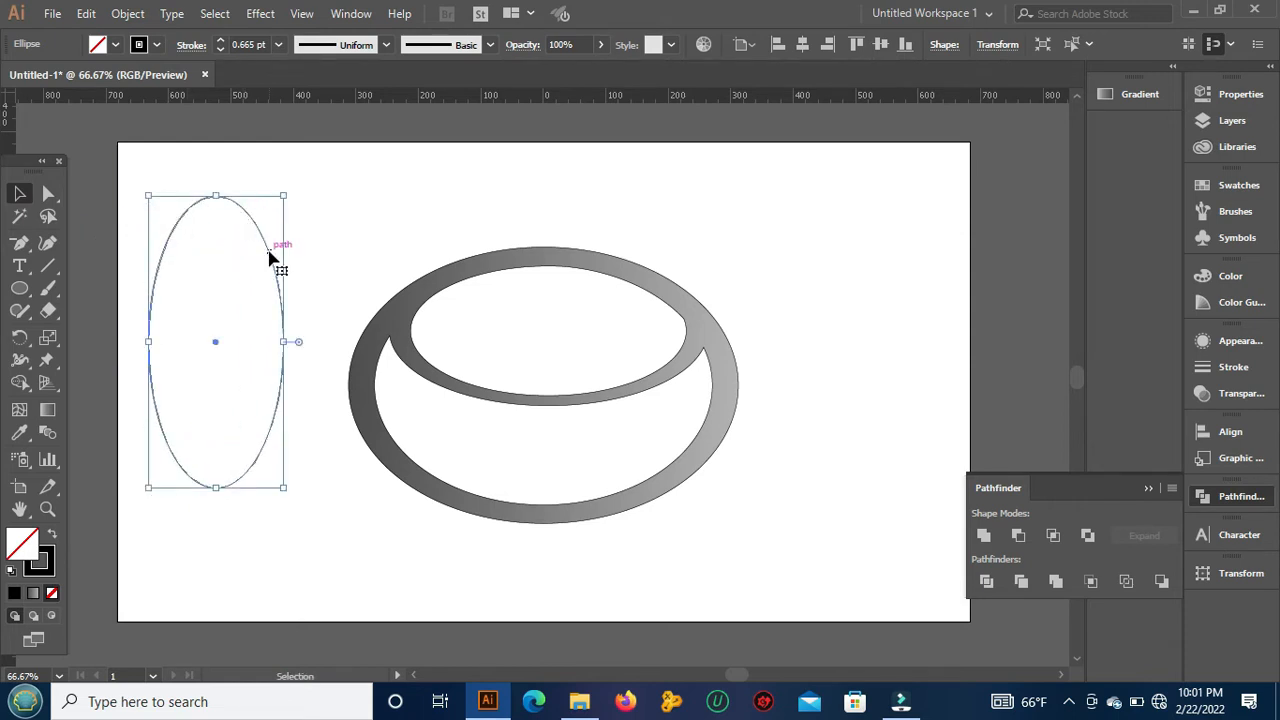
Step: Copy the tall ellipse, paste it in place, and scale the copy down slightly around its center
{"action": "left_click", "coordinate": [86, 14]}
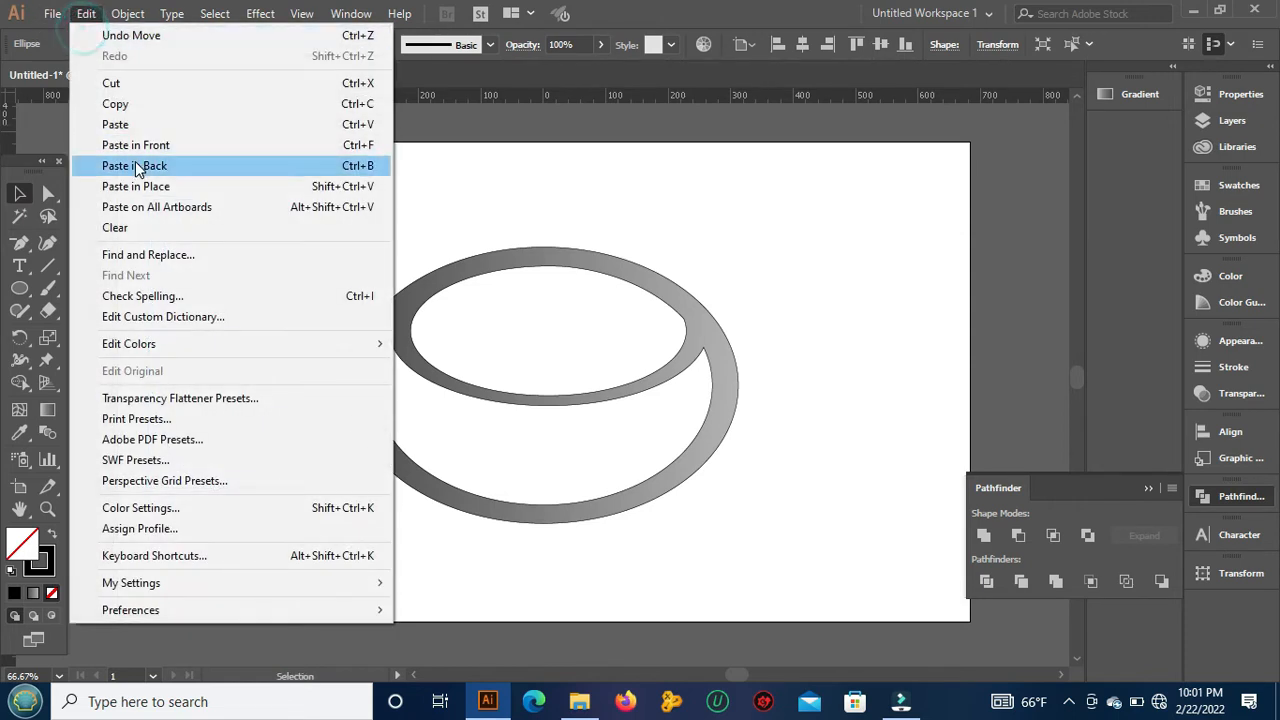
{"action": "left_click", "coordinate": [145, 105]}
{"action": "left_click", "coordinate": [86, 14]}
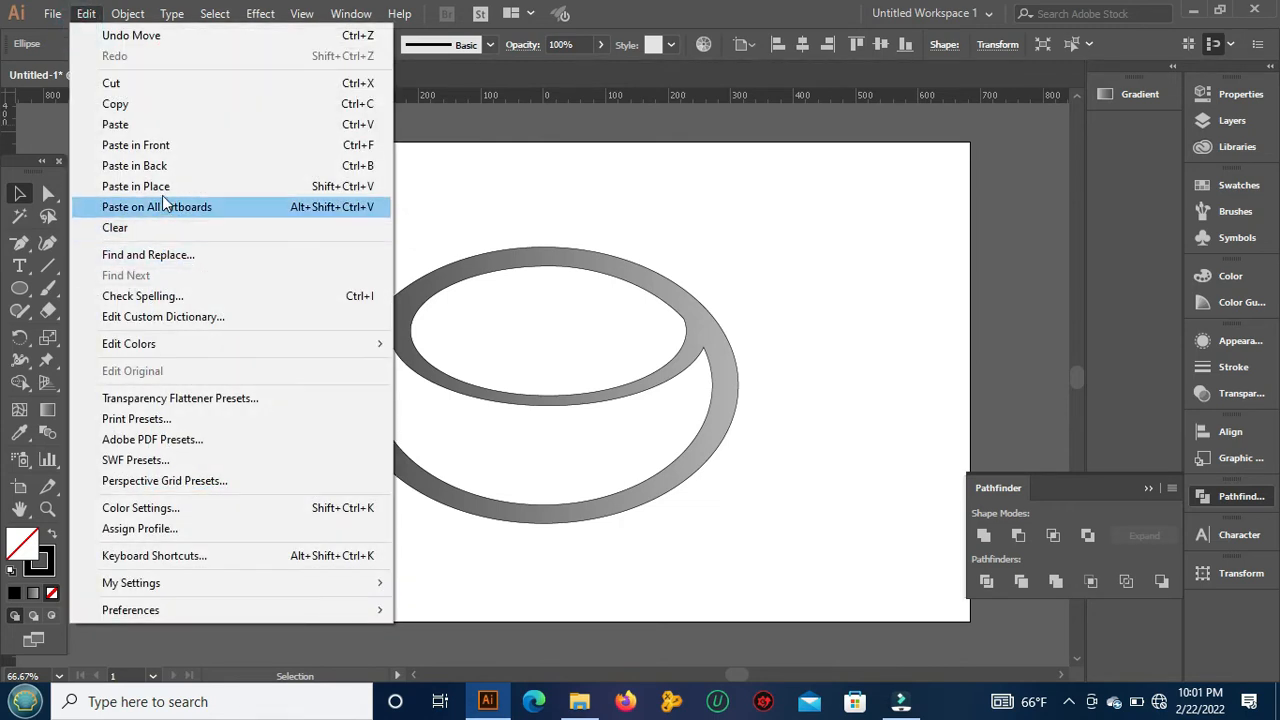
{"action": "left_click", "coordinate": [140, 187]}
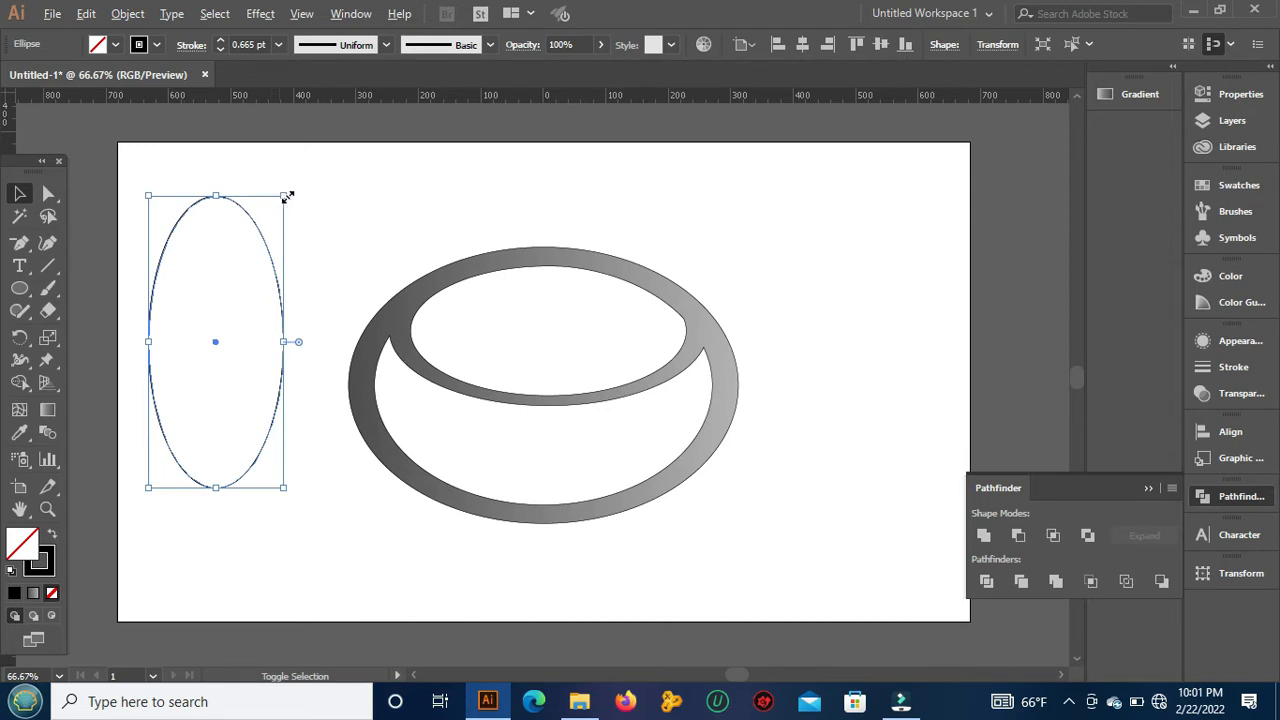
{"action": "left_click_drag", "start_coordinate": [285, 193], "coordinate": [275, 213]}
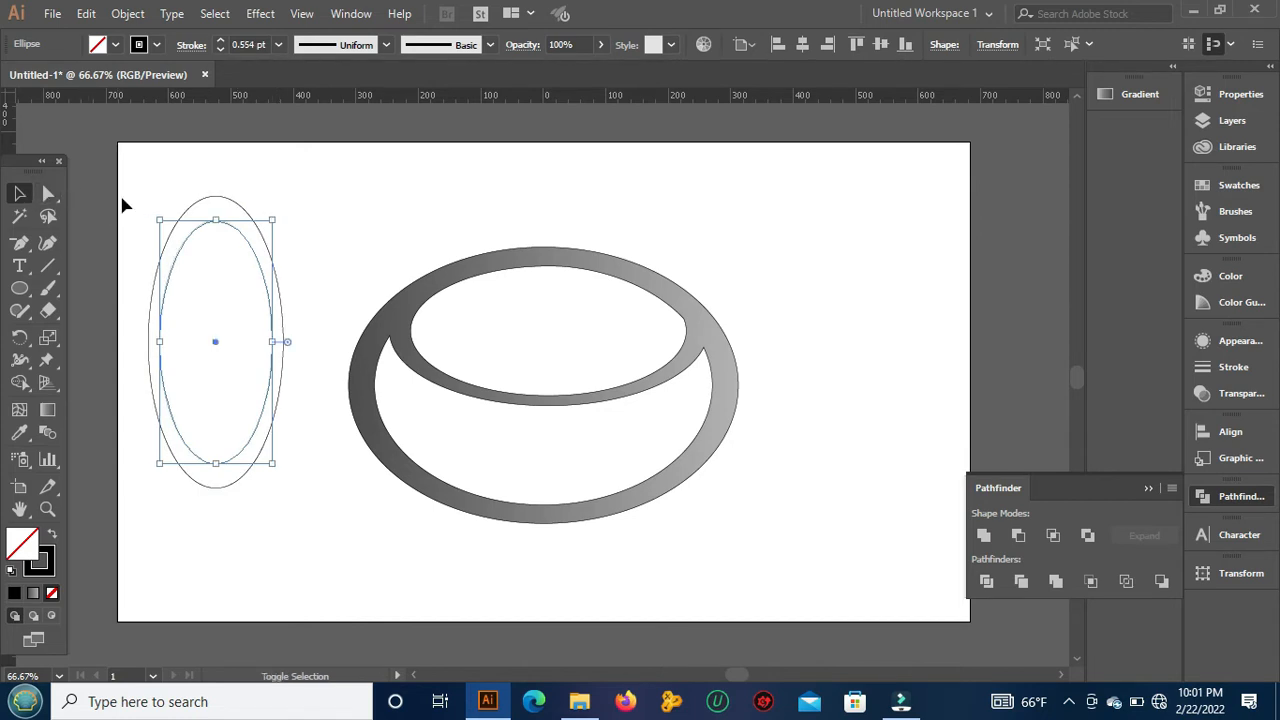
Step: Subtract the inner tall ellipse from the outer one with Minus Front to form a ring, and deselect it
{"action": "left_click", "coordinate": [195, 206], "text": "shift"}
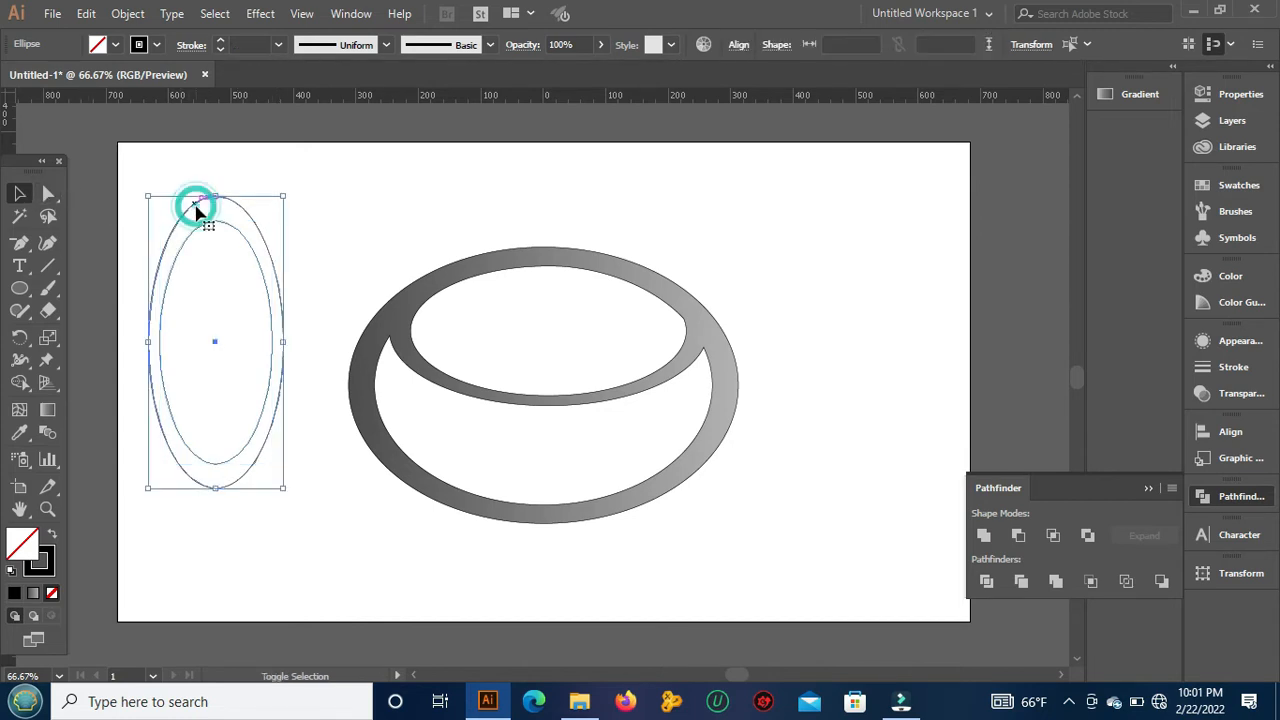
{"action": "left_click", "coordinate": [1018, 535]}
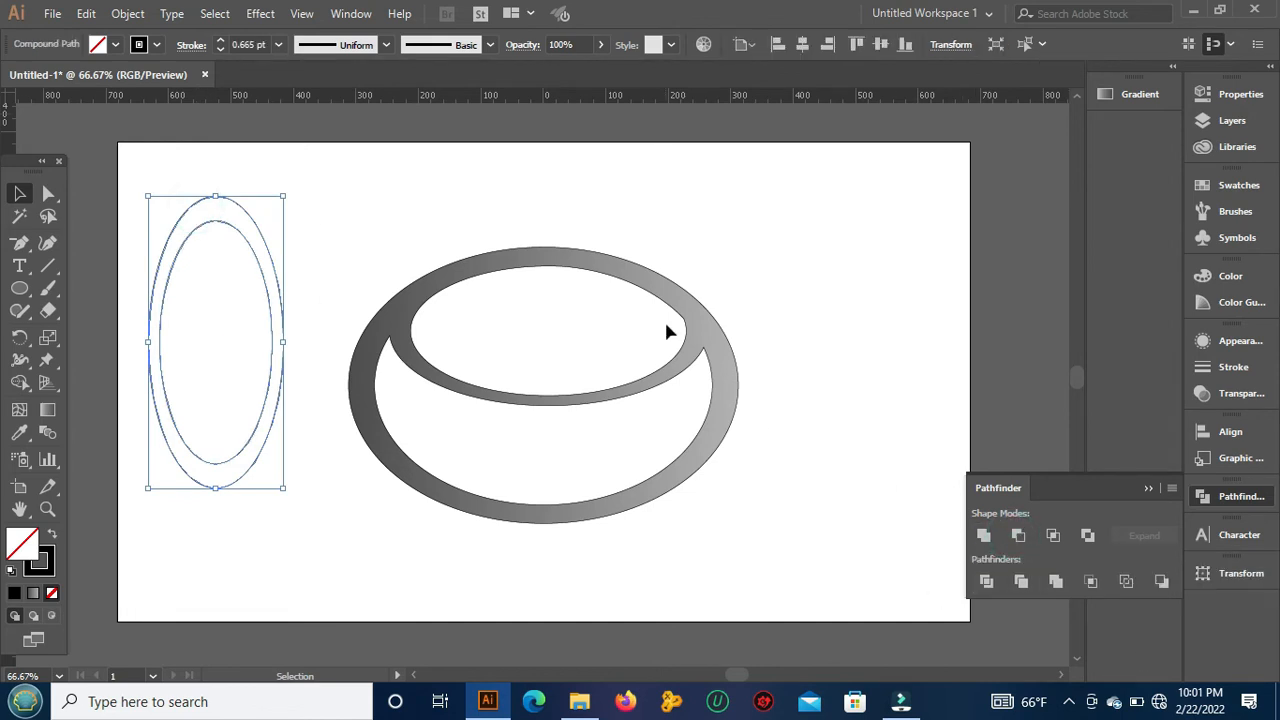
{"action": "left_click", "coordinate": [673, 237]}
Step: Fill the tall ring with the gray linear gradient and deselect it
{"action": "left_click", "coordinate": [218, 196]}
{"action": "left_click", "coordinate": [1142, 95]}
{"action": "left_click", "coordinate": [971, 213]}
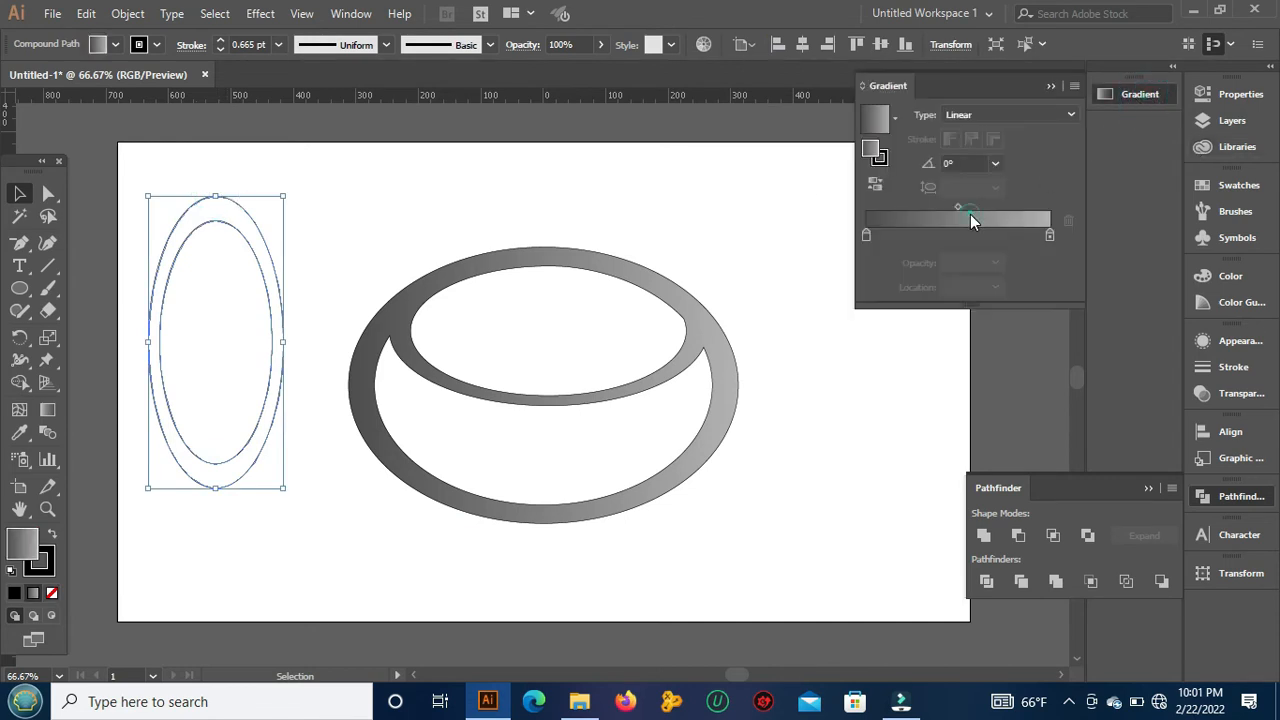
{"action": "left_click", "coordinate": [372, 155]}
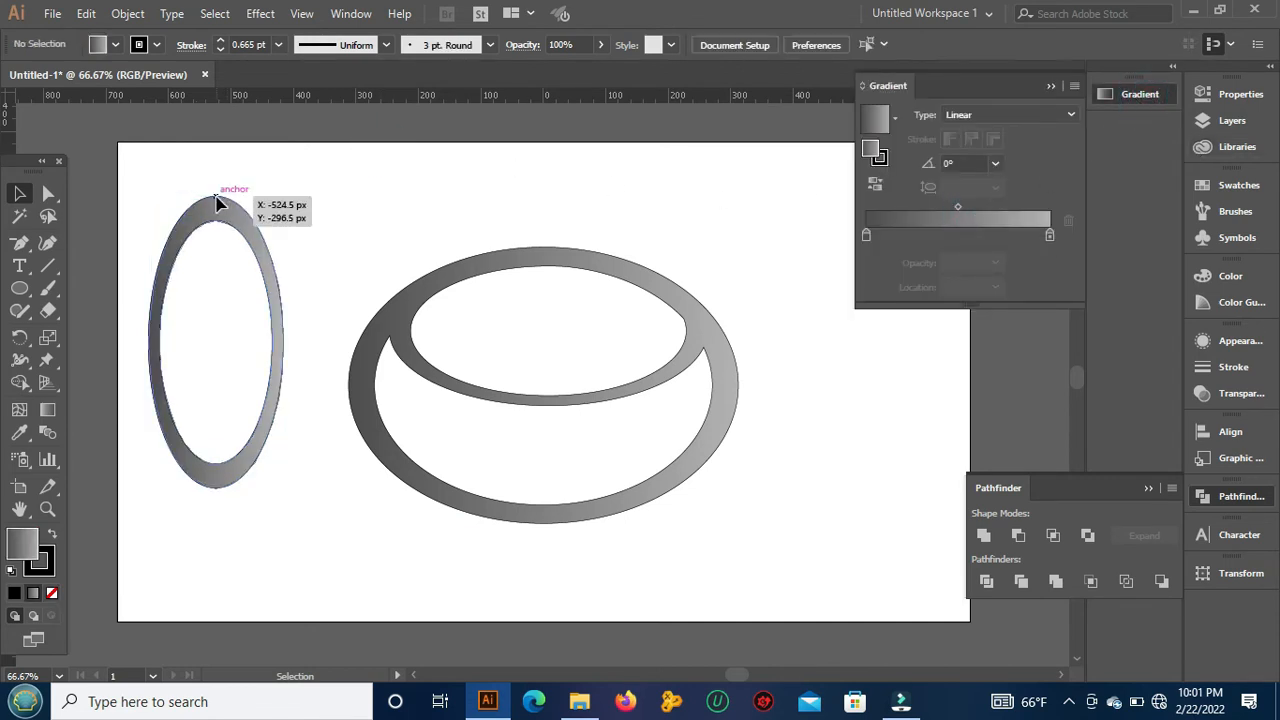
Step: Center the tall ring on the logo at the upper edge and shorten it from below until it ends within the lower band
{"action": "left_click_drag", "start_coordinate": [217, 199], "coordinate": [541, 252]}
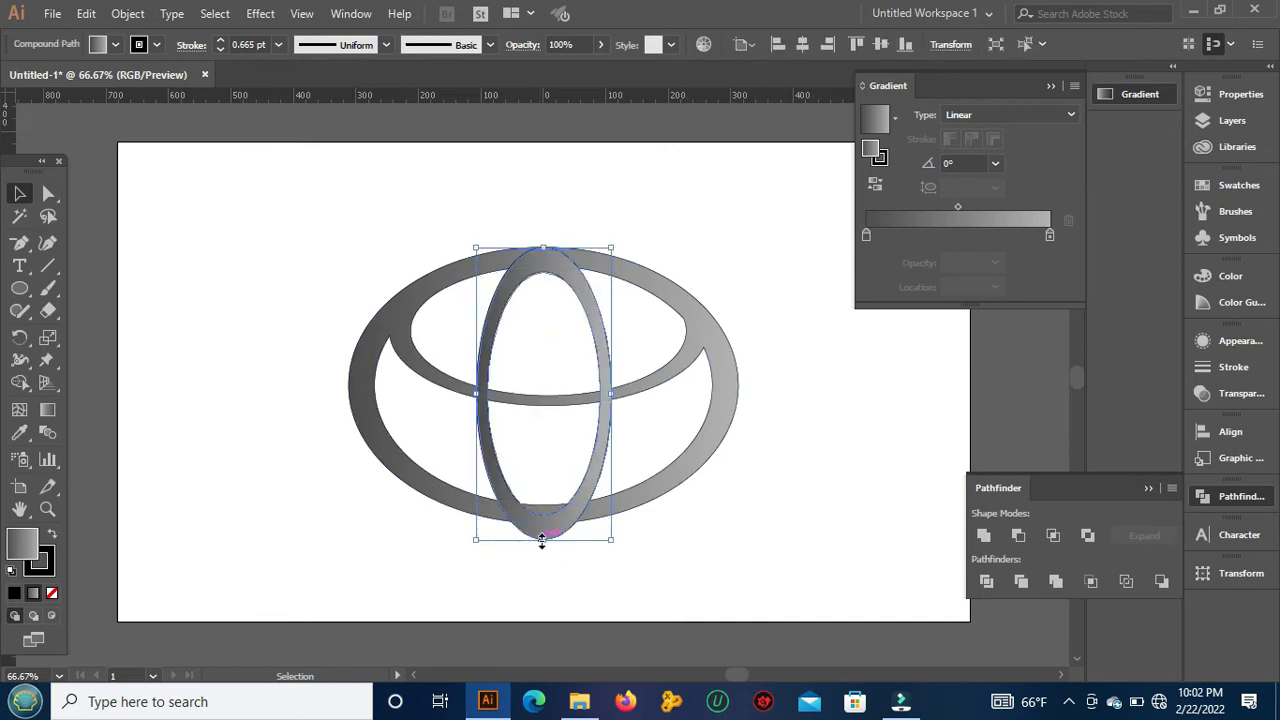
{"action": "left_click_drag", "start_coordinate": [542, 540], "coordinate": [542, 519]}
{"action": "left_click", "coordinate": [608, 550]}
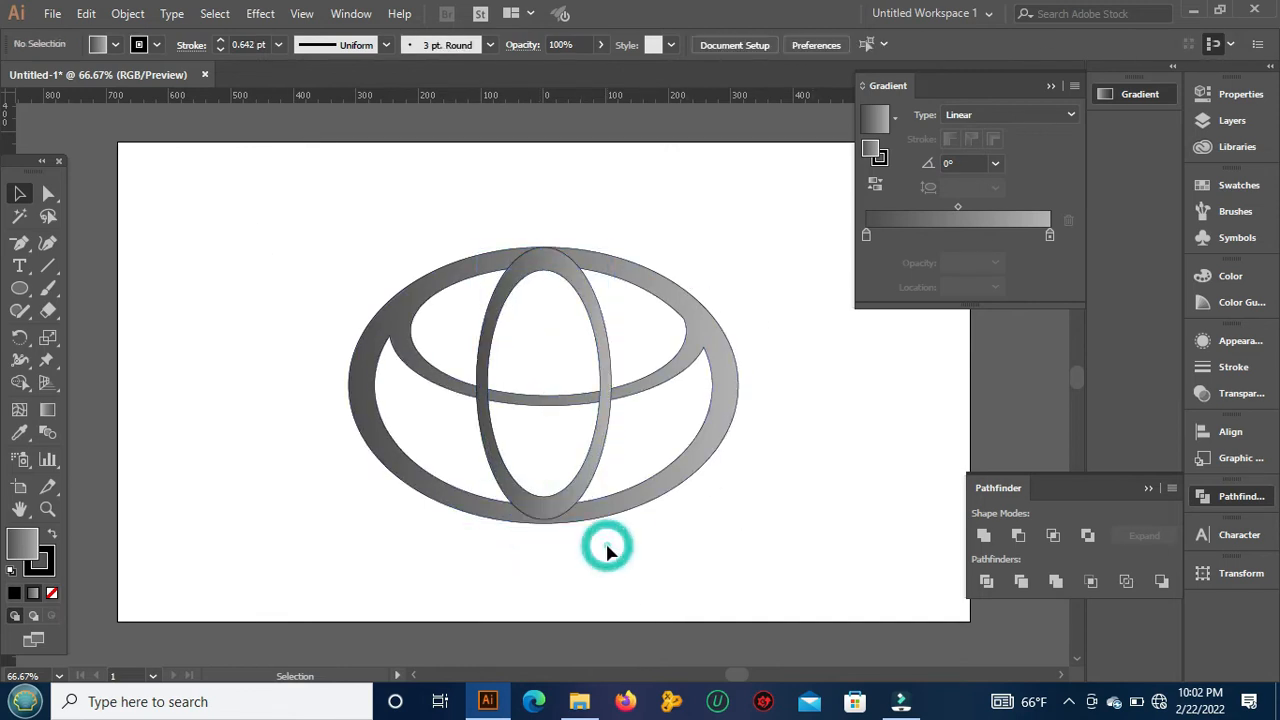
{"action": "left_click", "coordinate": [556, 521]}
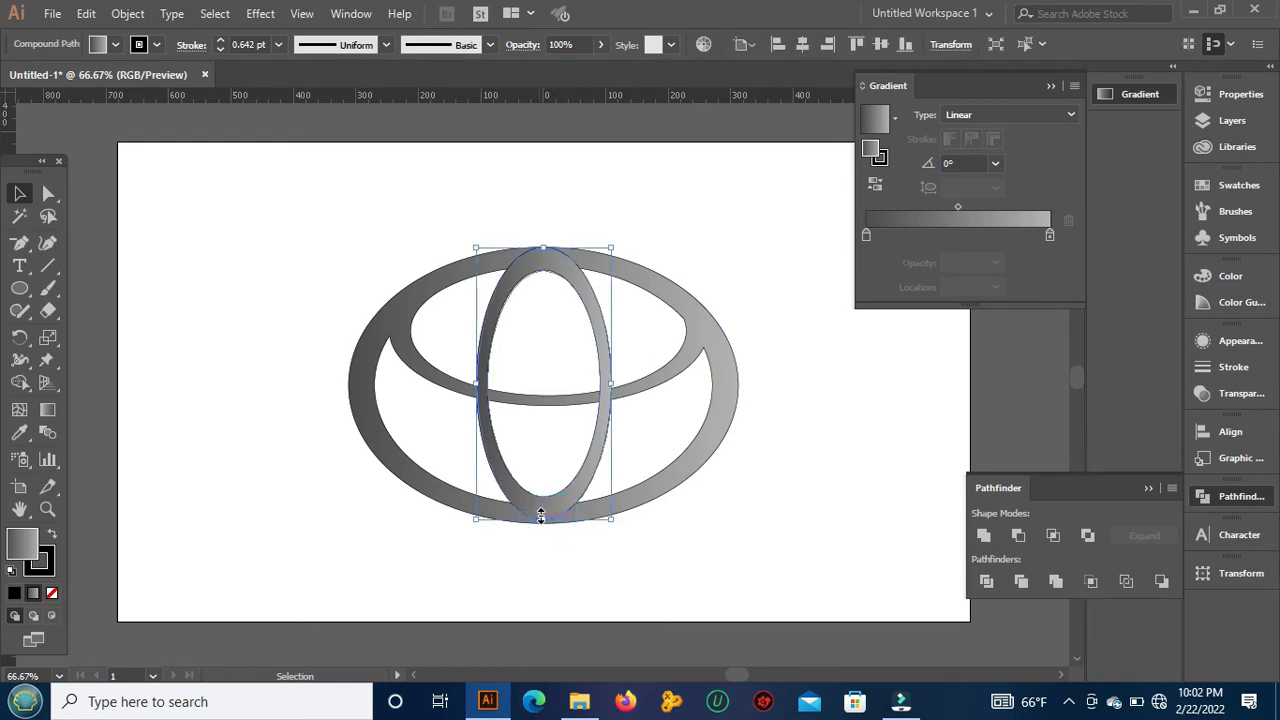
{"action": "left_click", "coordinate": [628, 558]}
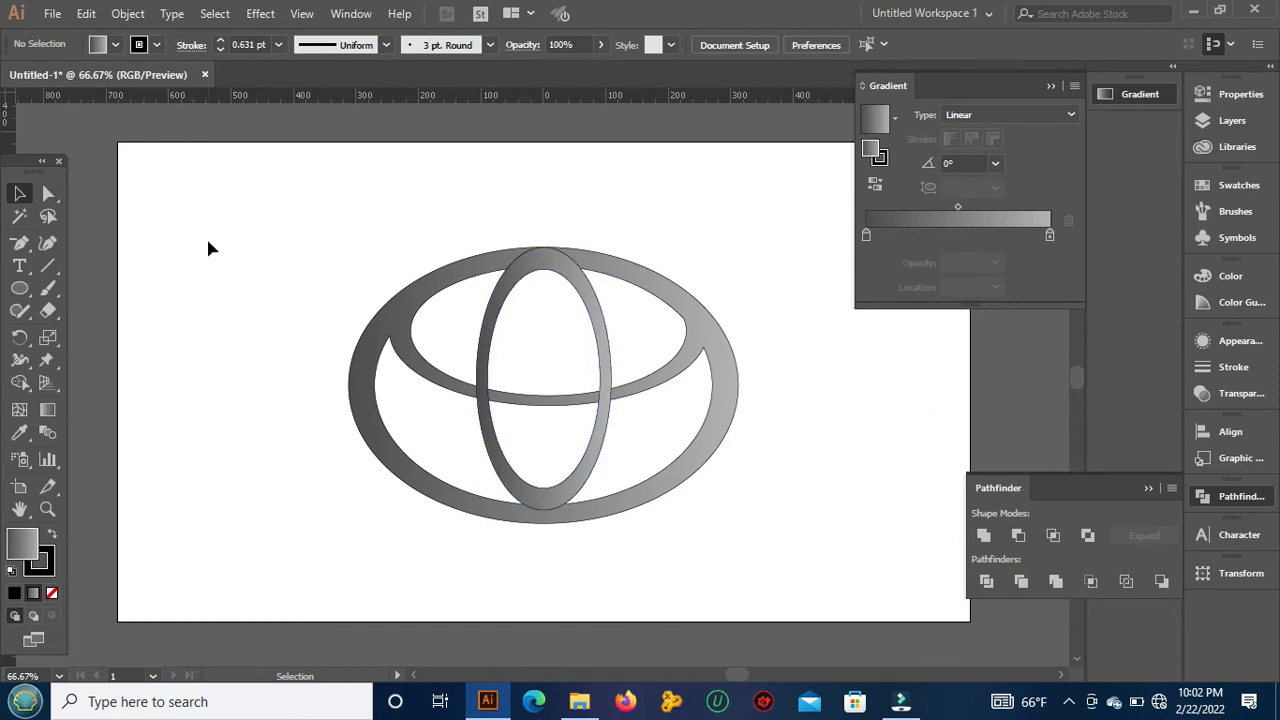
Step: Unite the tall ring with the rest of the logo into one shape, and deselect it
{"action": "left_click_drag", "start_coordinate": [209, 241], "coordinate": [784, 606]}
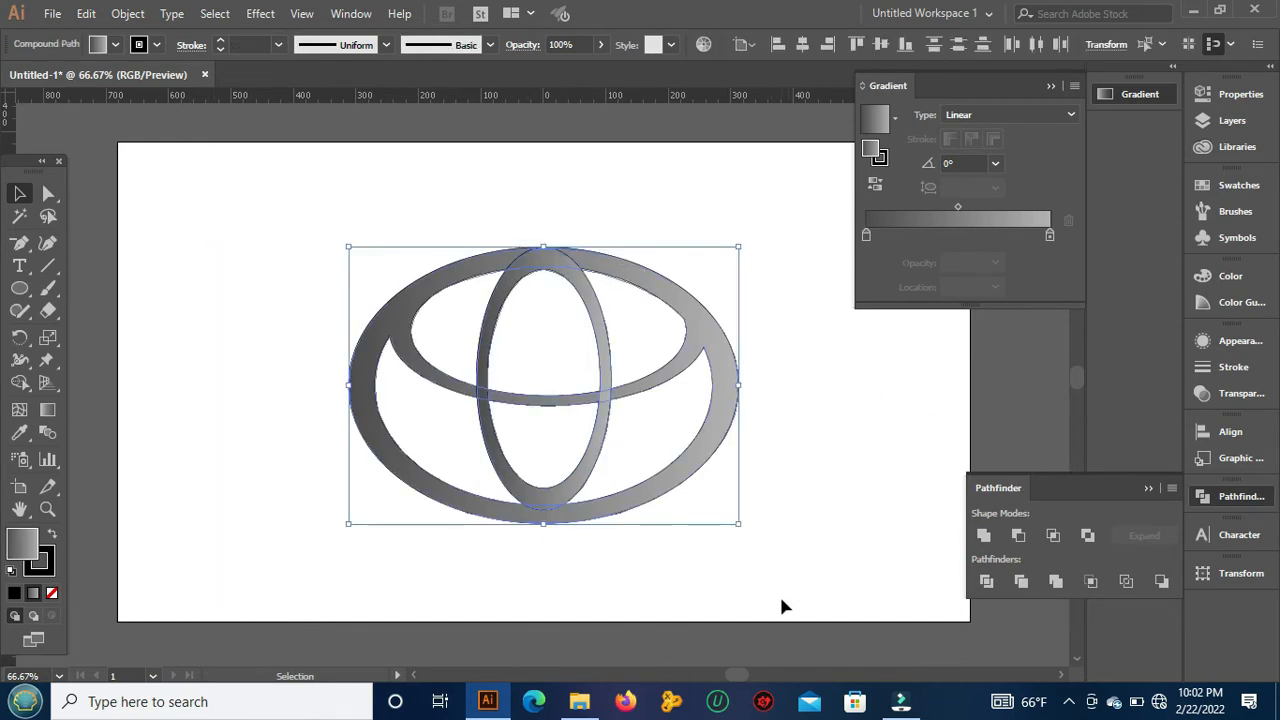
{"action": "left_click", "coordinate": [982, 537]}
{"action": "left_click", "coordinate": [845, 382]}
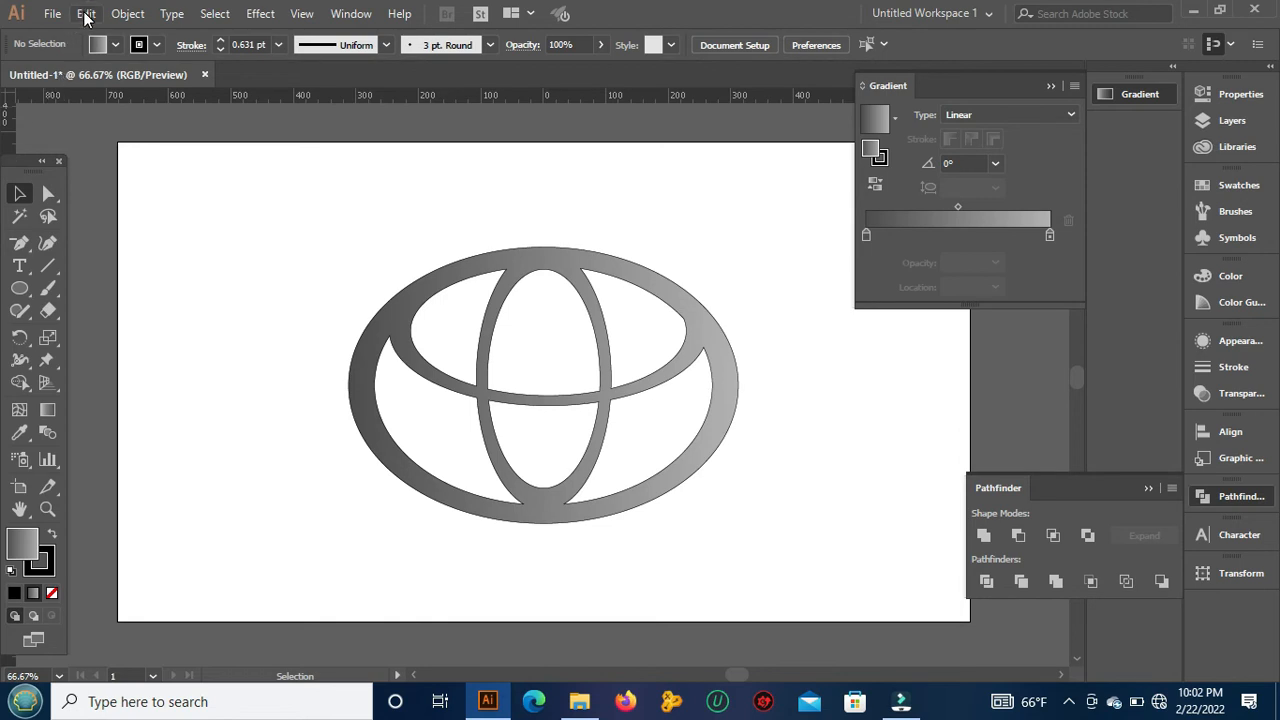
Step: Copy the united logo, paste it in place, and scale the copy down slightly around its center so its outline meets the outer band's inner edge
{"action": "left_click", "coordinate": [480, 352]}
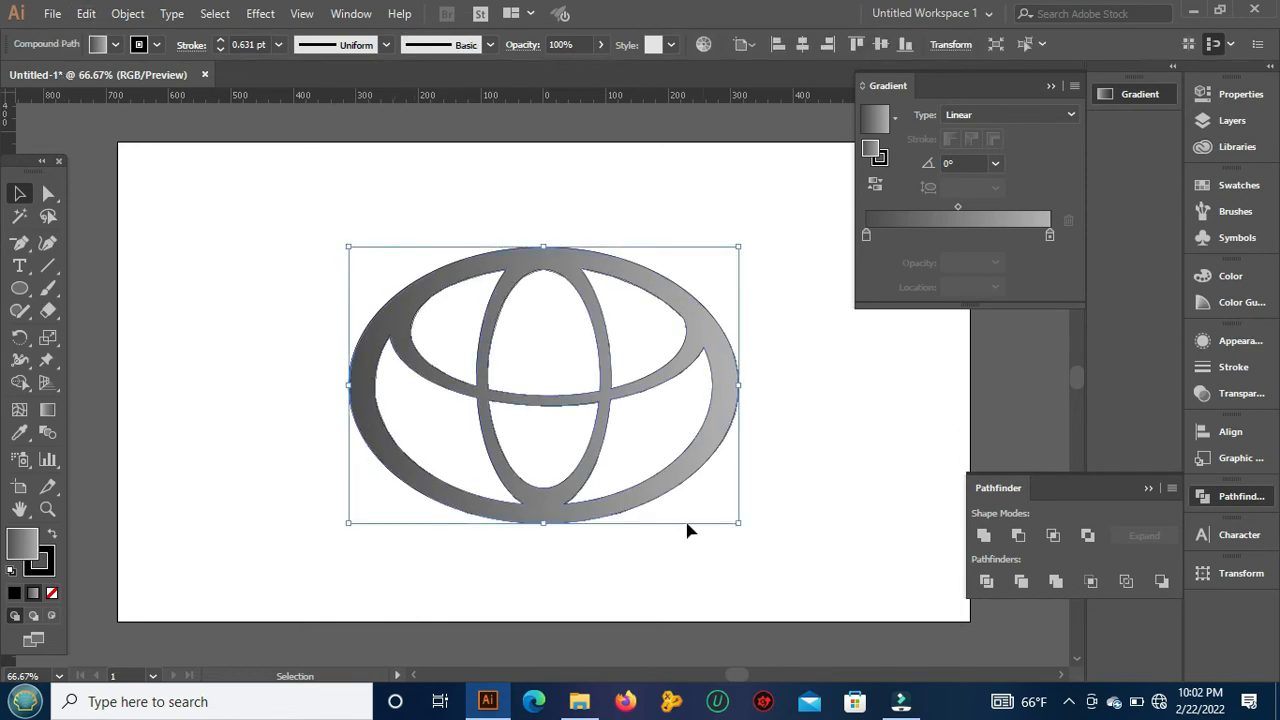
{"action": "left_click", "coordinate": [86, 14]}
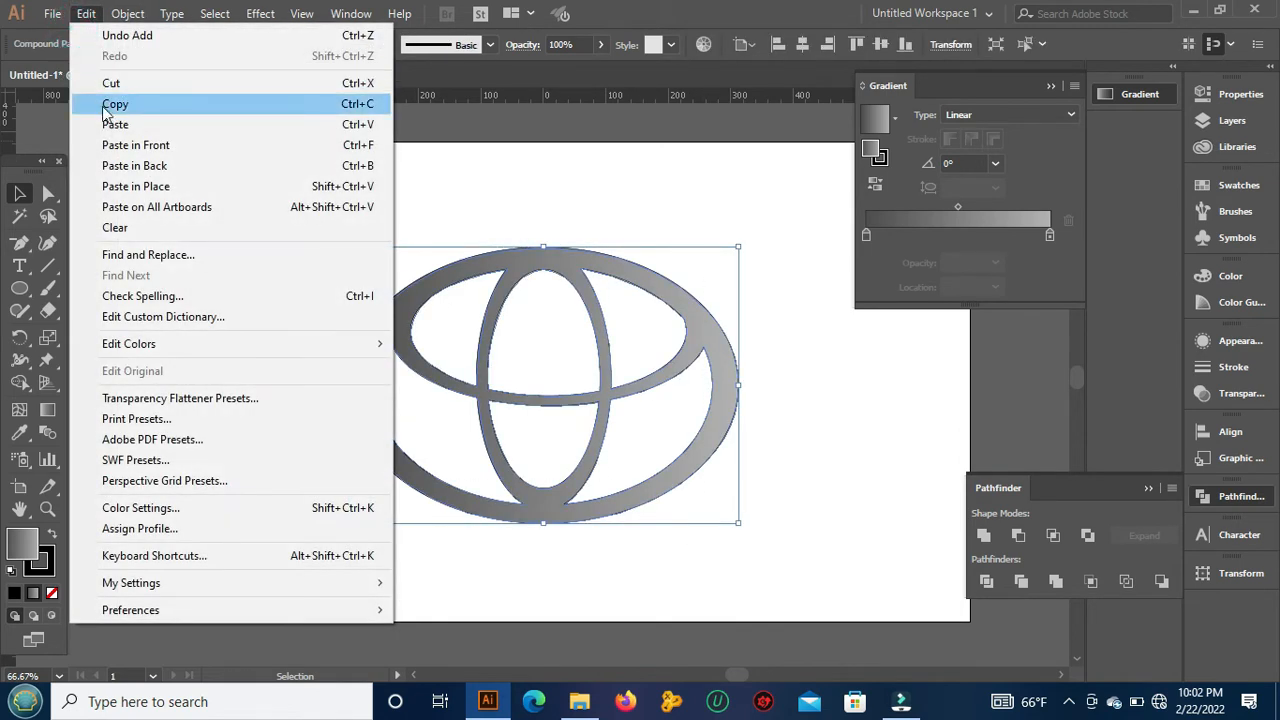
{"action": "left_click", "coordinate": [105, 104]}
{"action": "left_click", "coordinate": [86, 14]}
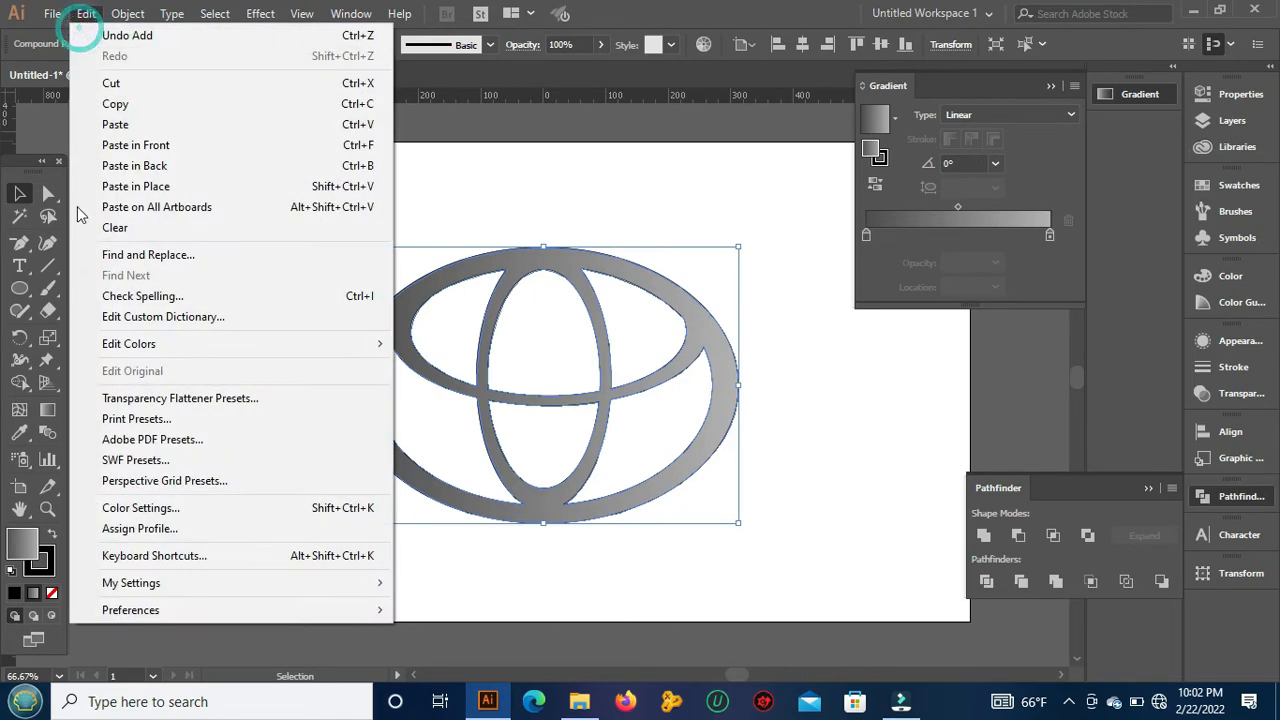
{"action": "left_click", "coordinate": [127, 187]}
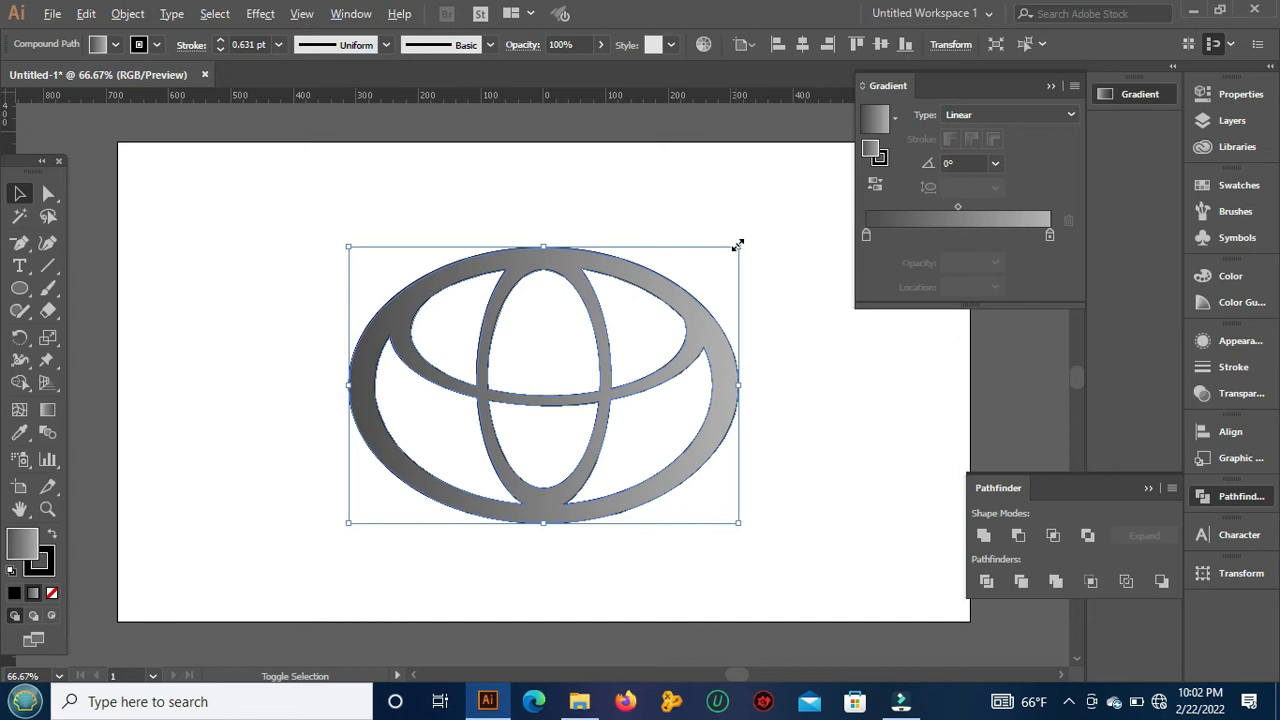
{"action": "left_click_drag", "start_coordinate": [738, 245], "coordinate": [714, 262]}
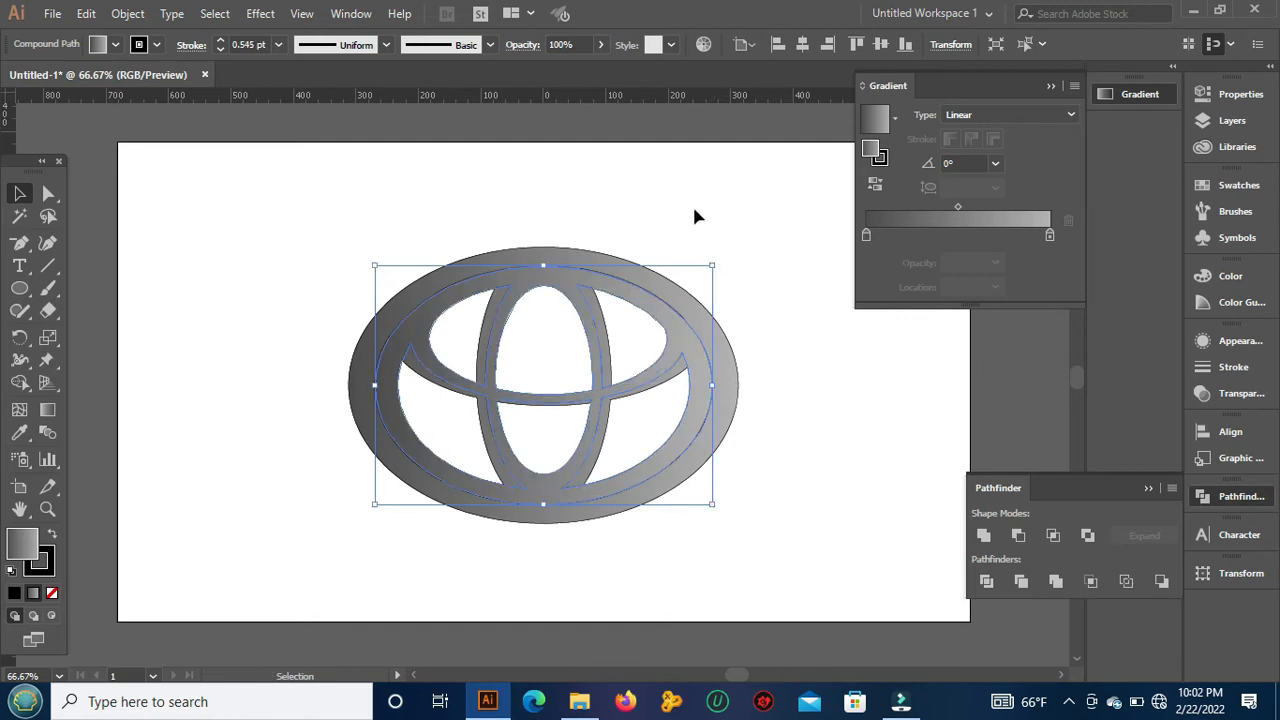
{"action": "left_click", "coordinate": [204, 247]}
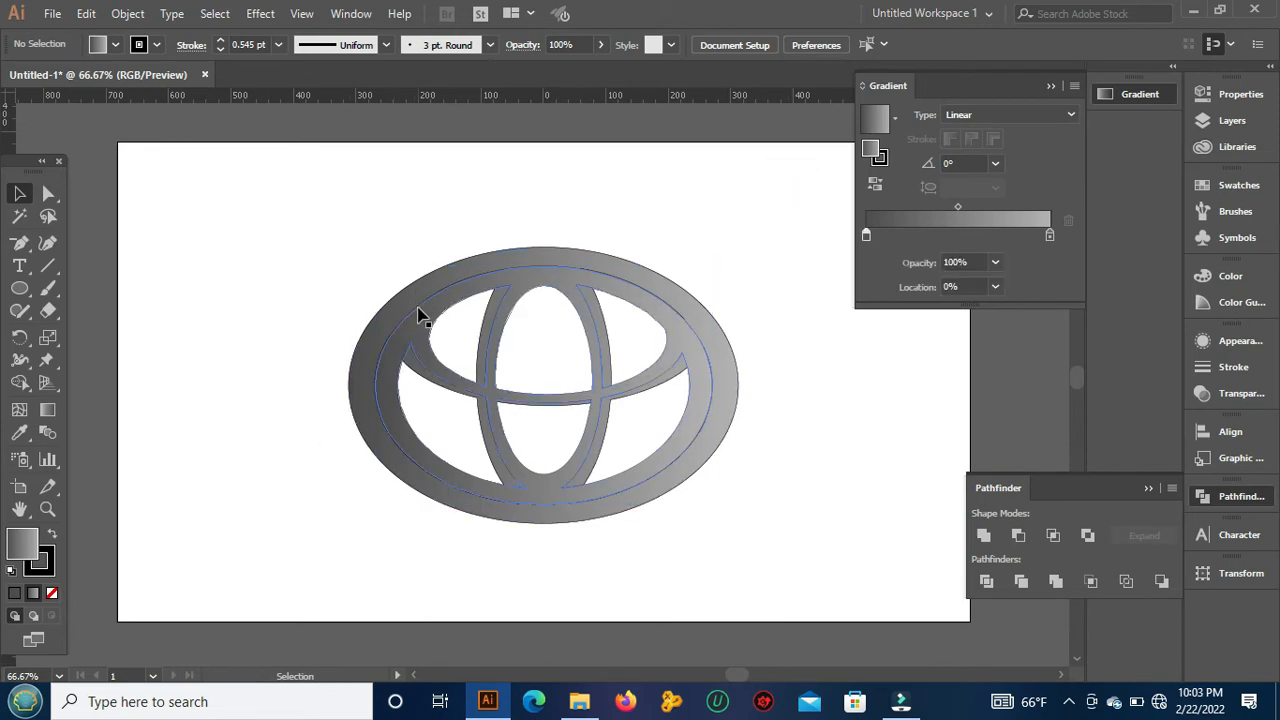
Step: Send the smaller logo copy backward behind the original logo, and deselect it
{"action": "left_click", "coordinate": [421, 315]}
{"action": "right_click", "coordinate": [425, 312]}
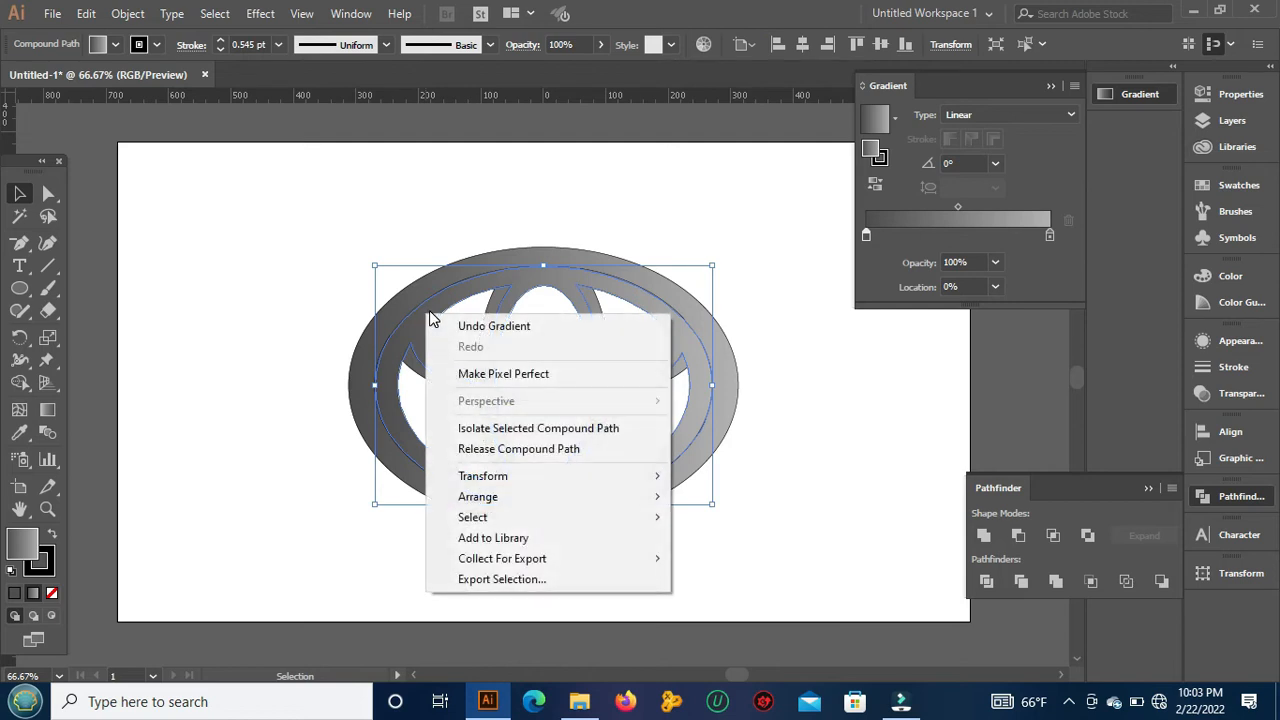
{"action": "mouse_move", "coordinate": [500, 500]}
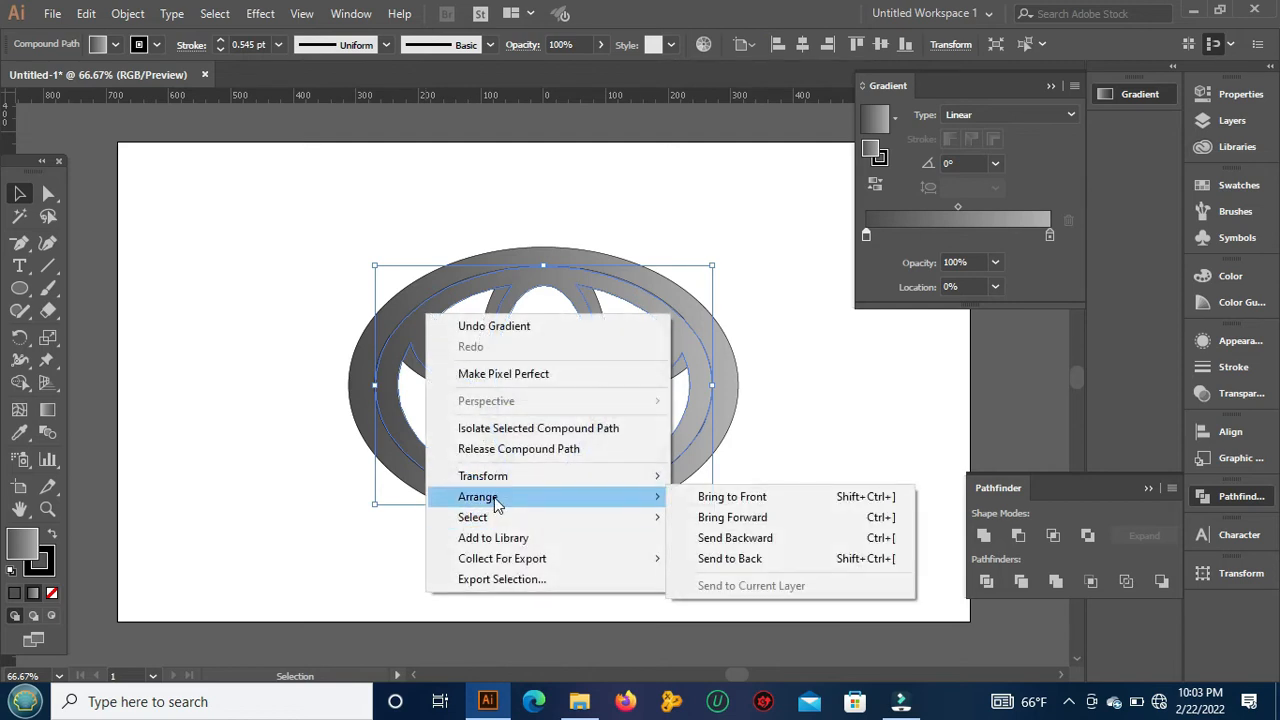
{"action": "left_click", "coordinate": [759, 540]}
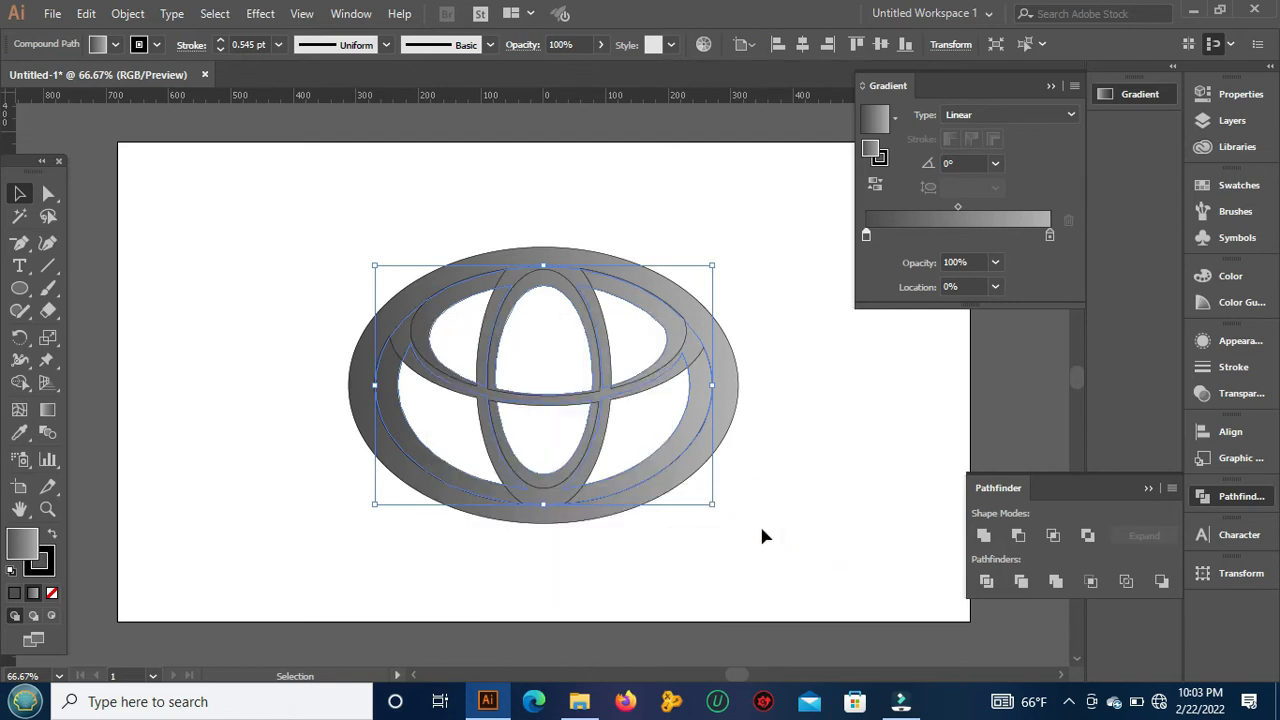
{"action": "left_click", "coordinate": [818, 326]}
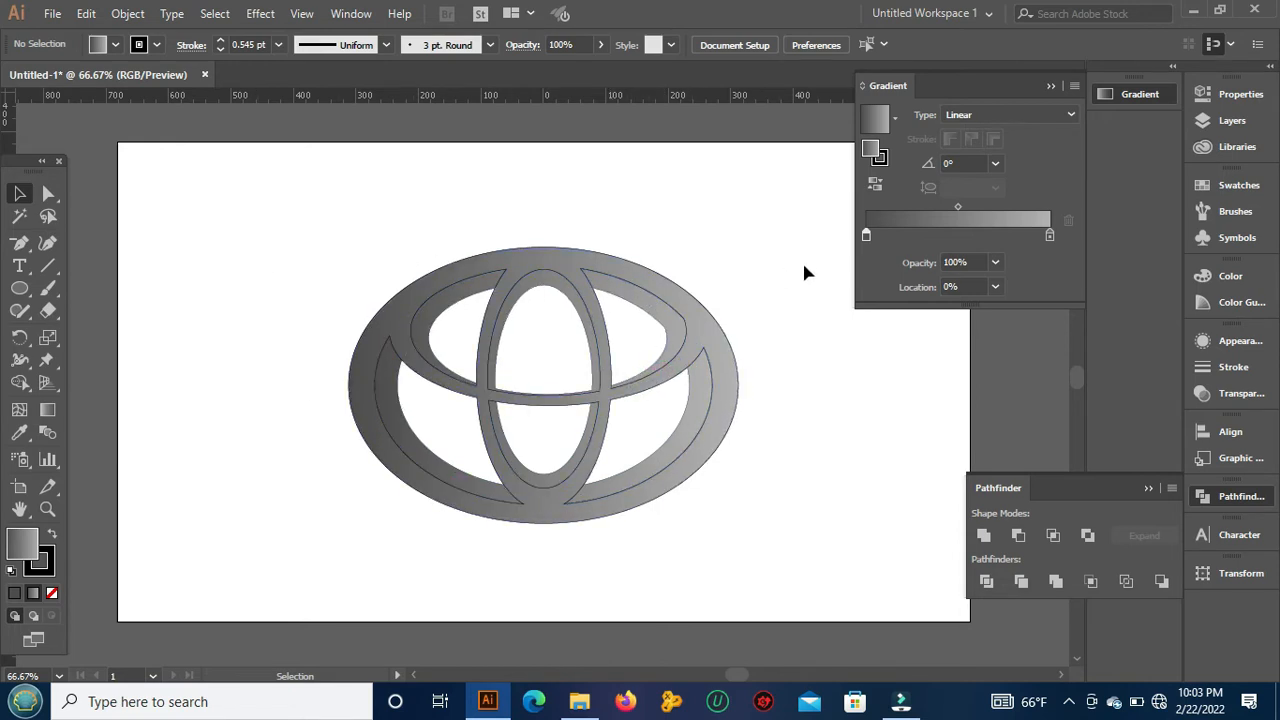
Step: Set the start color of the front logo's gradient to gray R=128 G=128 B=128, and deselect the logo
{"action": "left_click", "coordinate": [694, 287]}
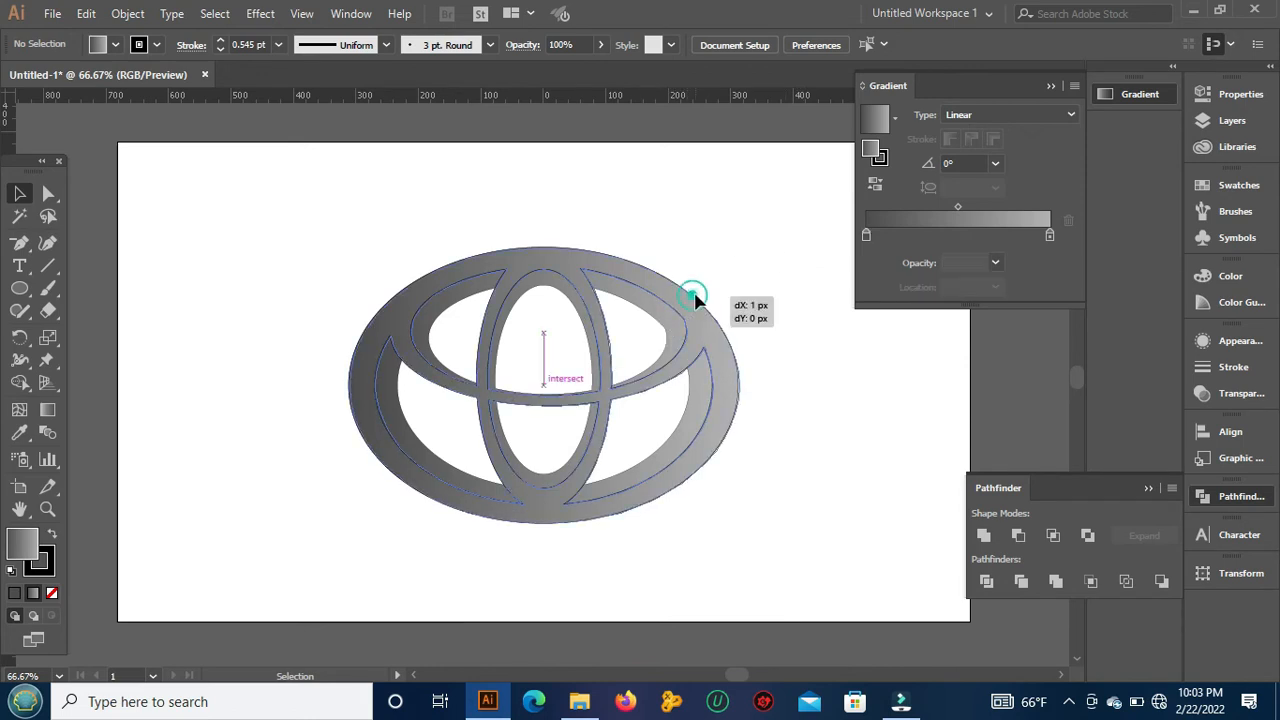
{"action": "double_click", "coordinate": [866, 237]}
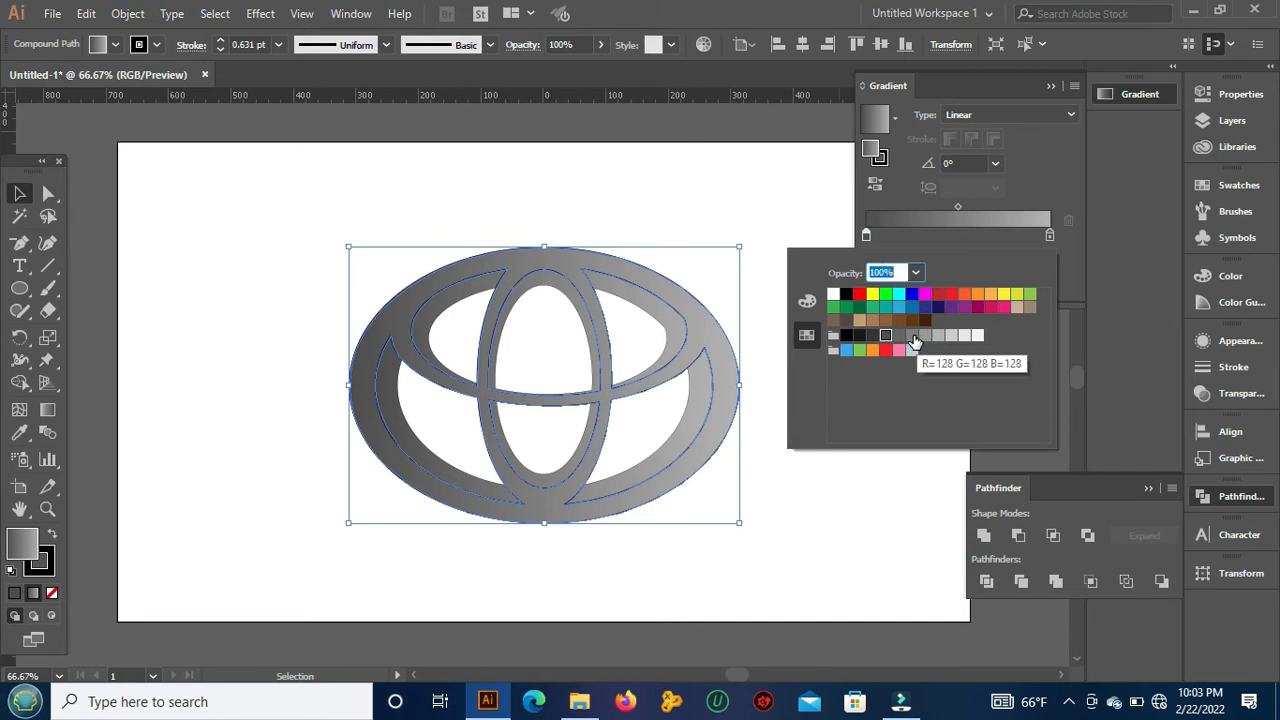
{"action": "left_click", "coordinate": [913, 337]}
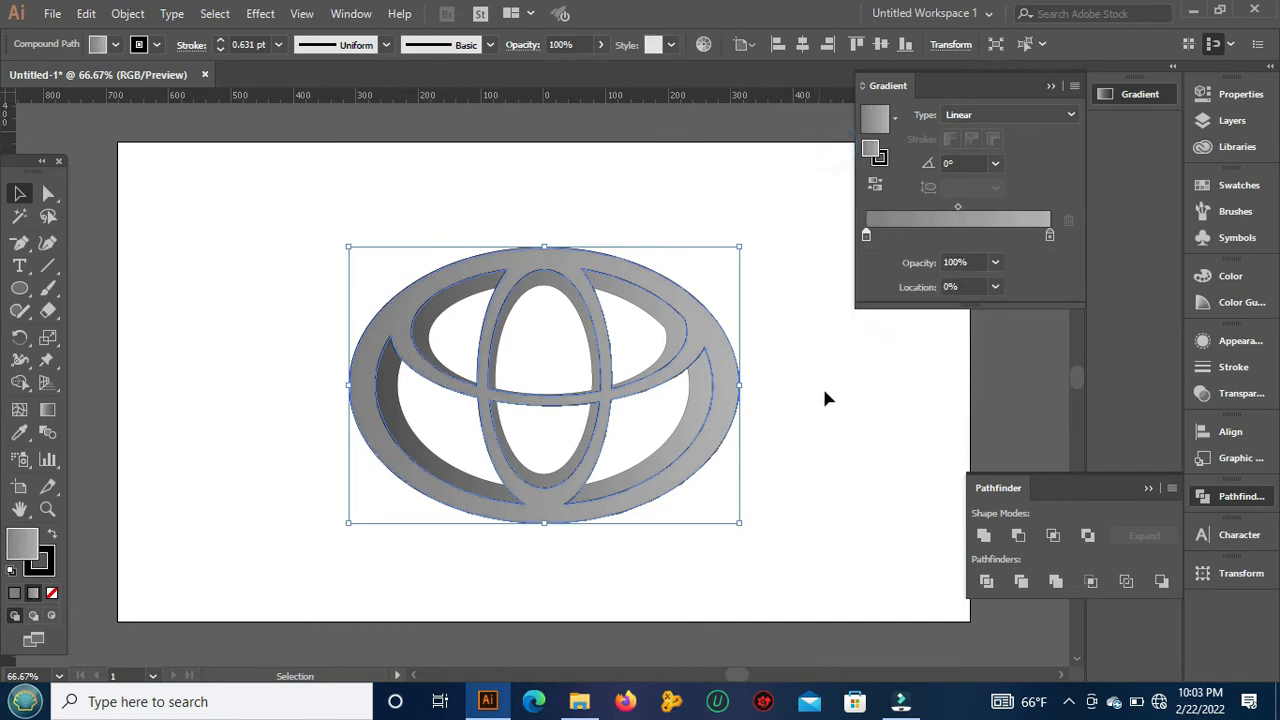
{"action": "left_click", "coordinate": [829, 429]}
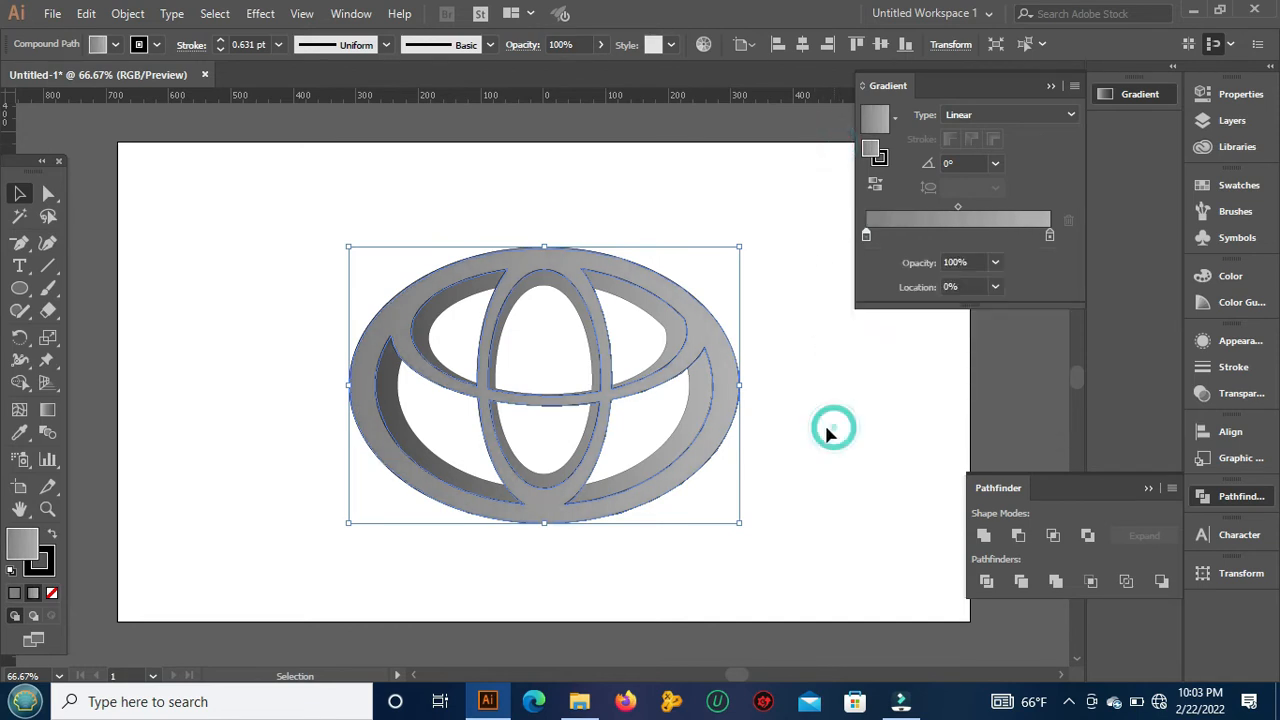
Step: Set the end color of the front logo's gradient to a gray one swatch darker than R=128 G=128 B=128, and deselect it
{"action": "left_click", "coordinate": [489, 255]}
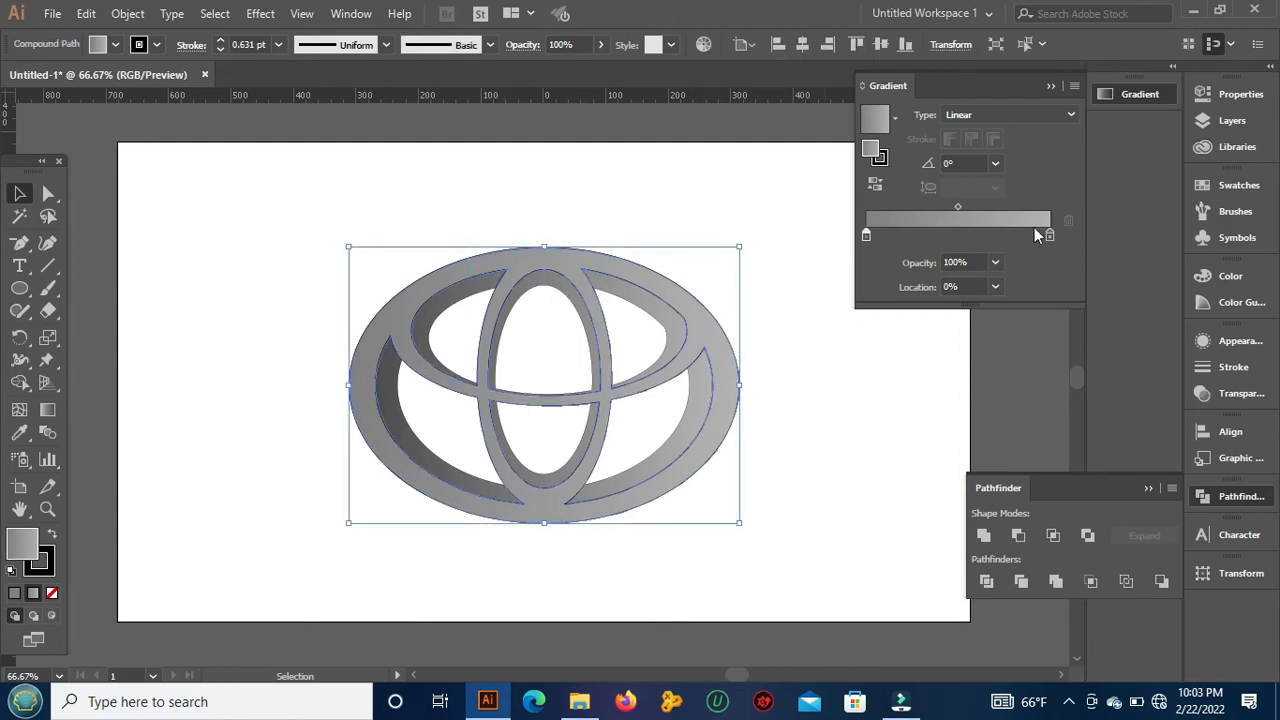
{"action": "double_click", "coordinate": [1049, 234]}
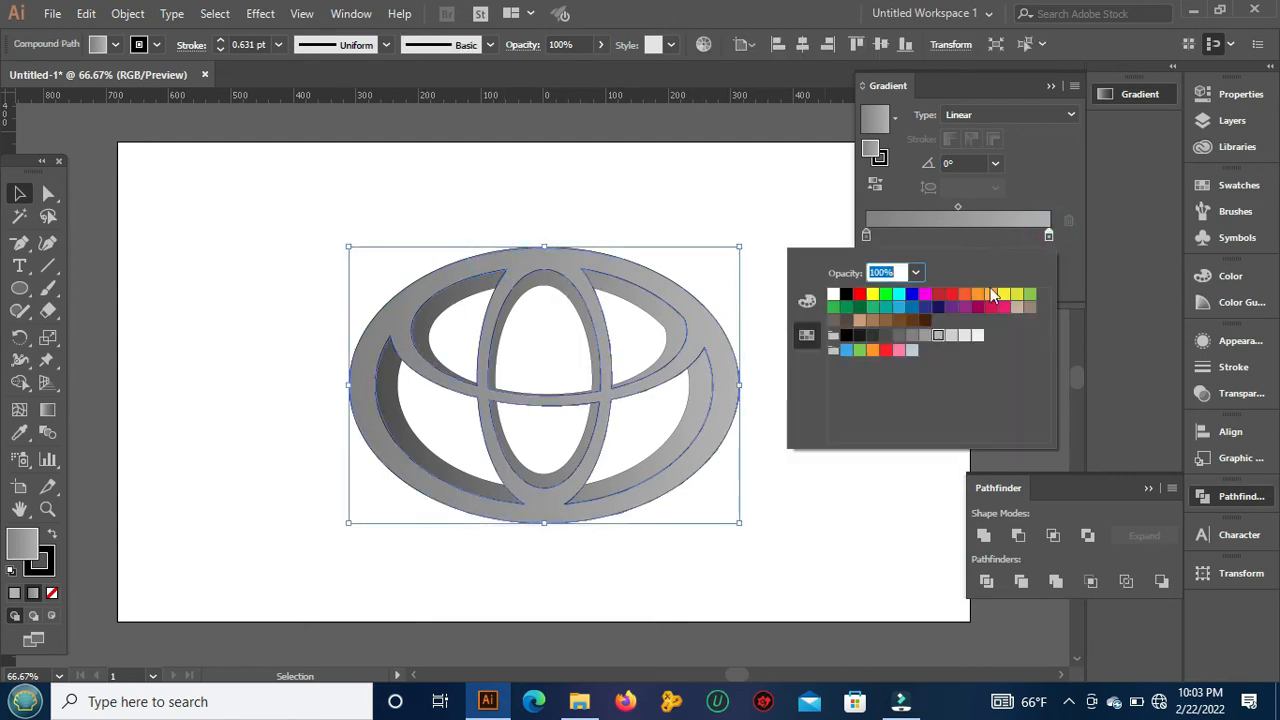
{"action": "left_click", "coordinate": [896, 337]}
{"action": "left_click", "coordinate": [790, 158]}
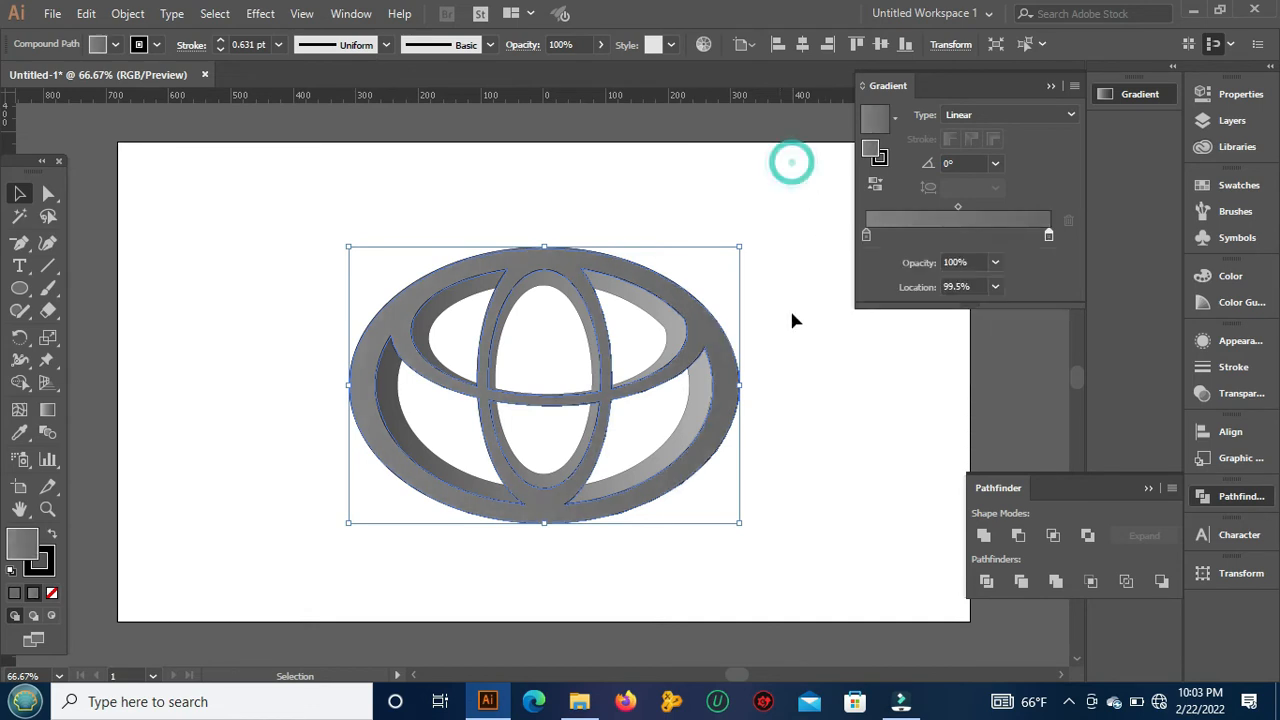
{"action": "left_click", "coordinate": [844, 390]}
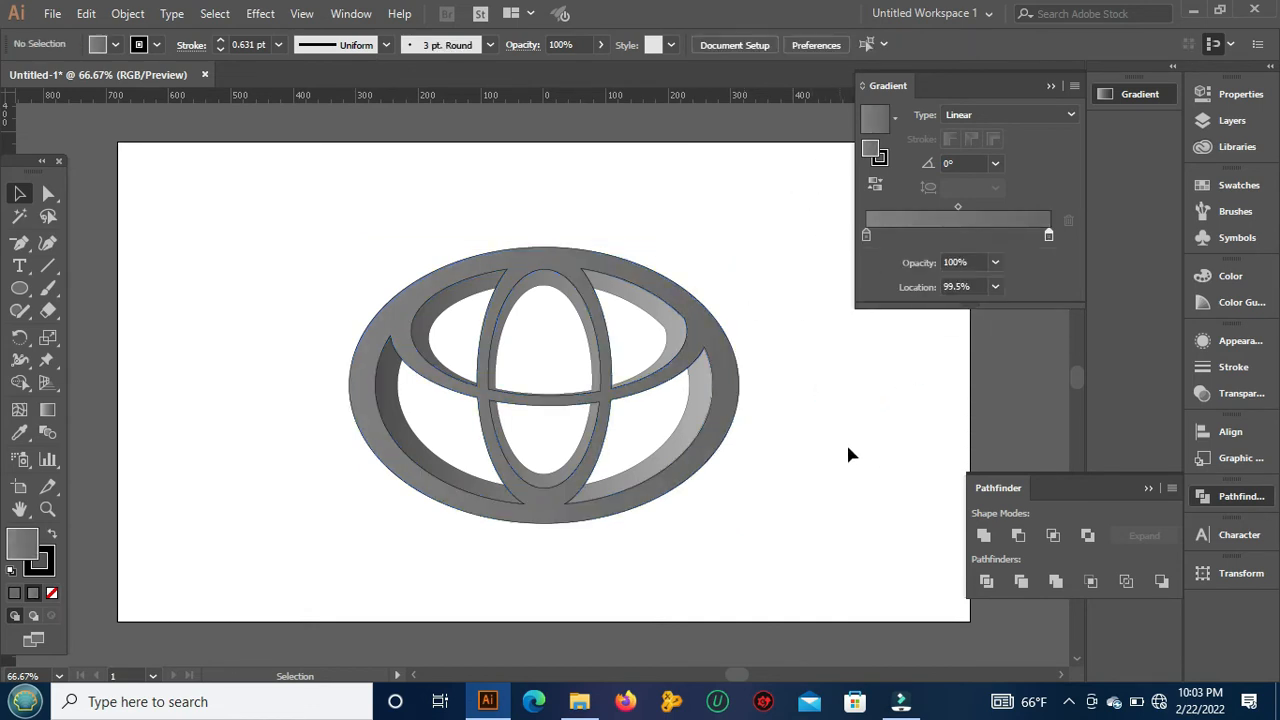
Step: Change the end color of the front logo's gradient to gray R=128 G=128 B=128, and deselect the logo
{"action": "left_click", "coordinate": [697, 450]}
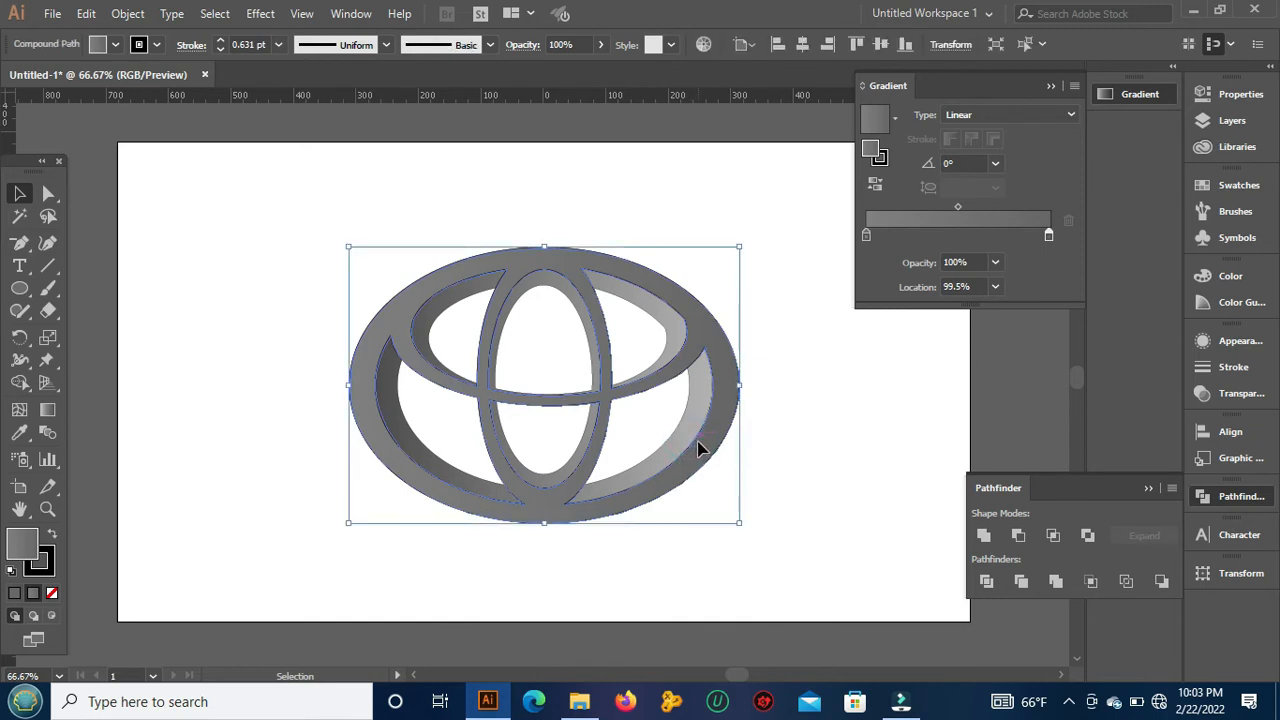
{"action": "left_click", "coordinate": [1046, 231]}
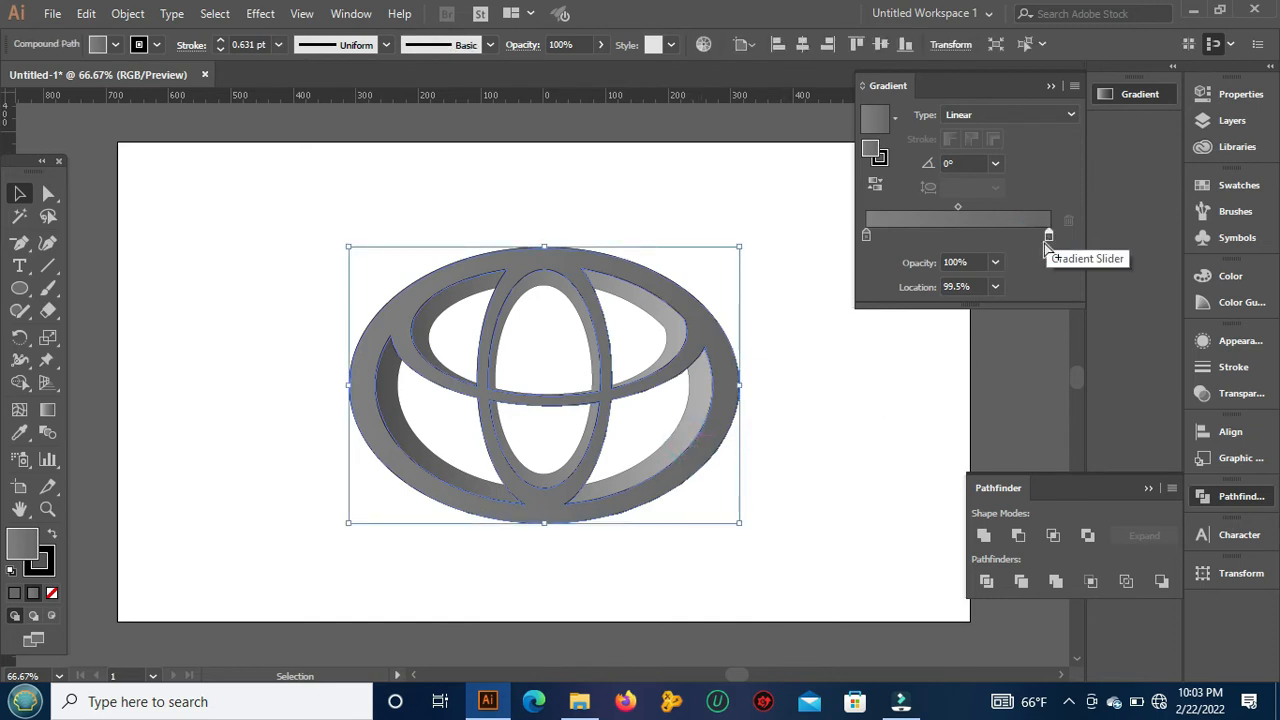
{"action": "left_click", "coordinate": [1046, 238]}
{"action": "double_click", "coordinate": [1047, 240]}
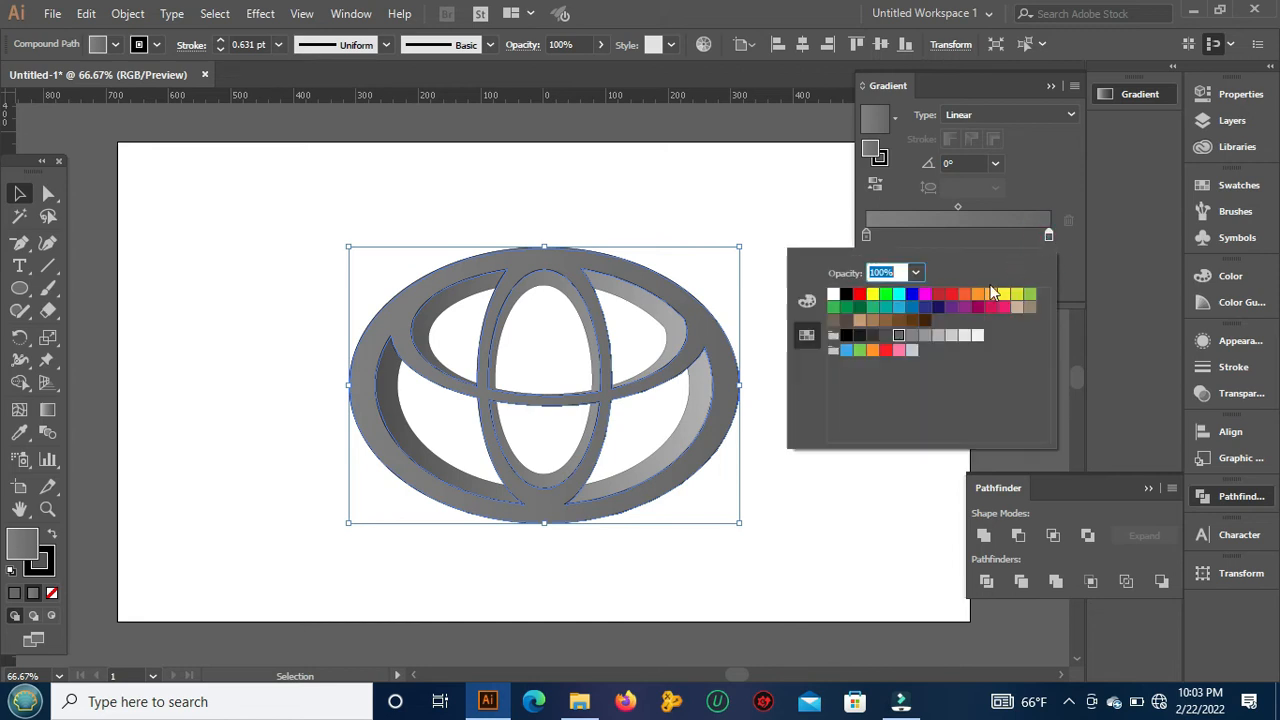
{"action": "left_click", "coordinate": [911, 337]}
{"action": "left_click", "coordinate": [820, 204]}
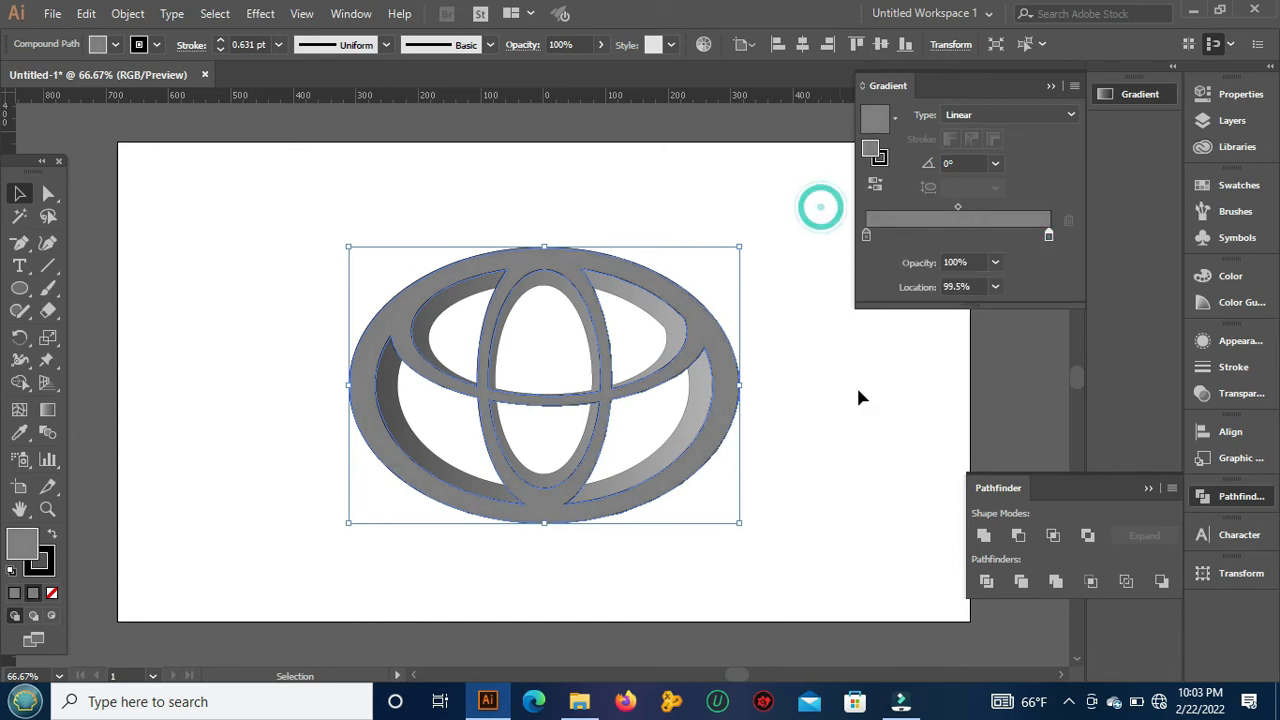
{"action": "left_click", "coordinate": [886, 466]}
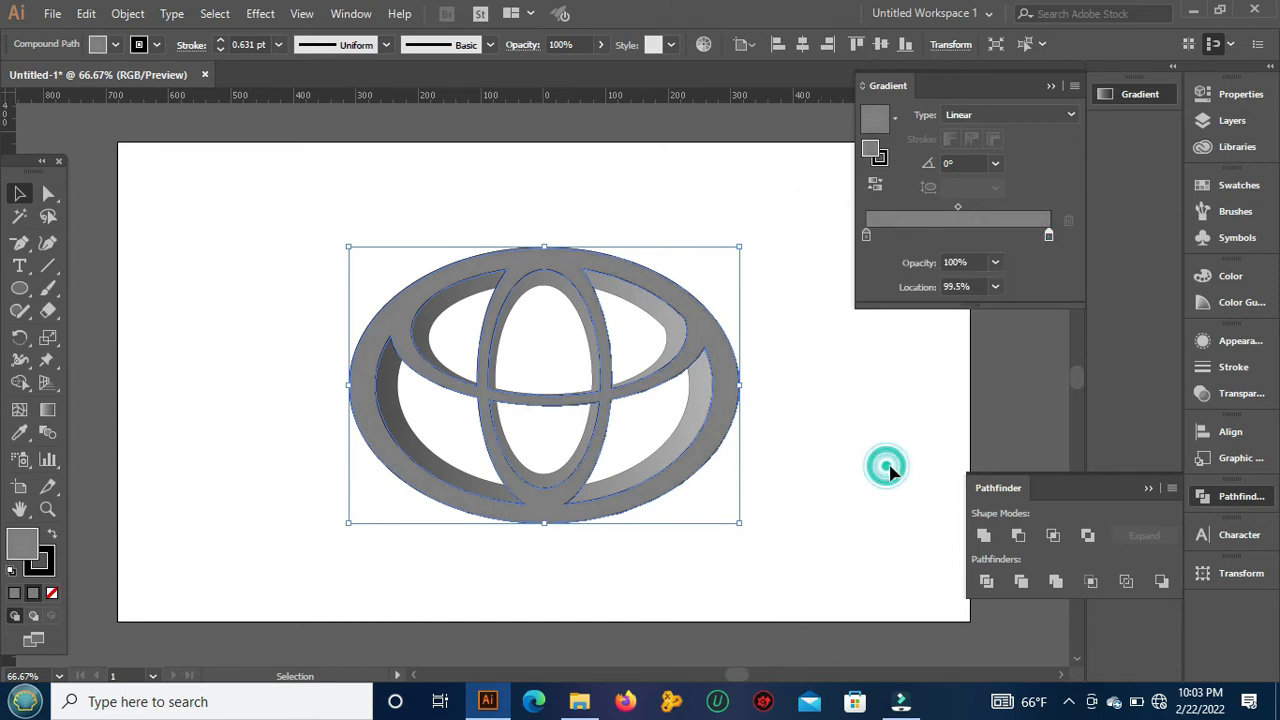
Step: Set the end color of the smaller back copy's gradient to gray R=128 G=128 B=128, and deselect the copy
{"action": "left_click", "coordinate": [400, 412]}
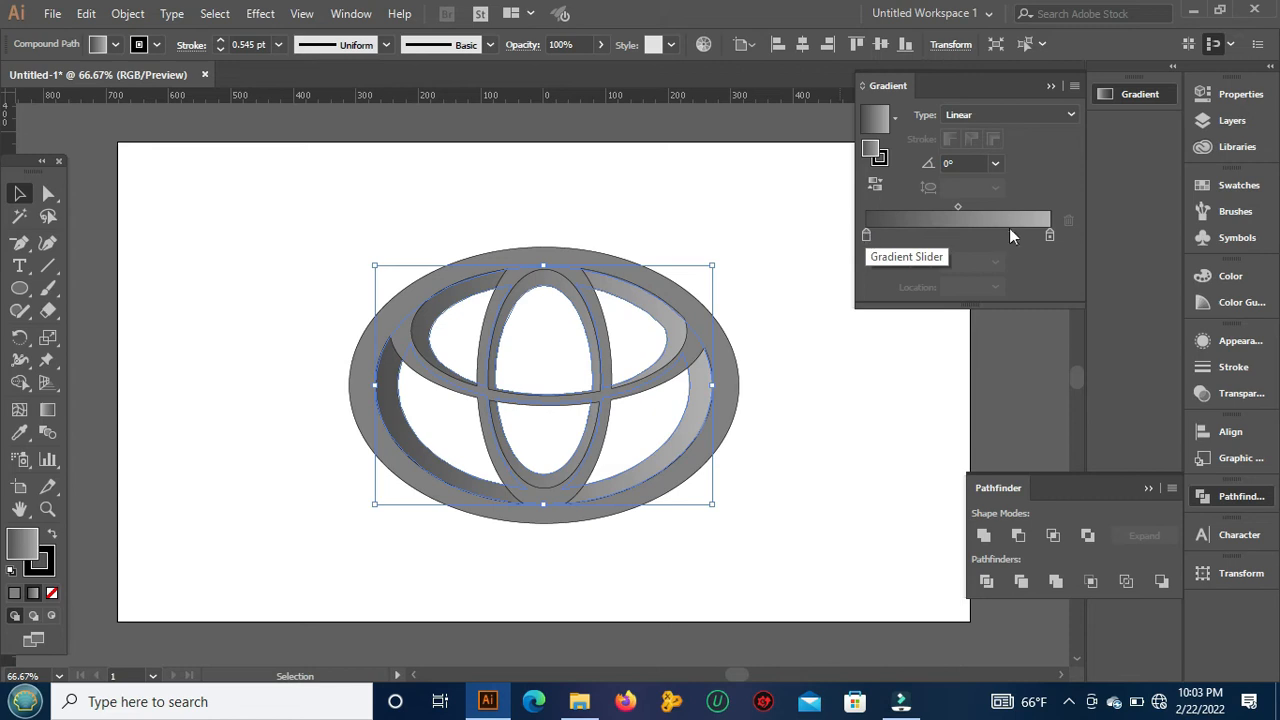
{"action": "left_click", "coordinate": [1048, 230]}
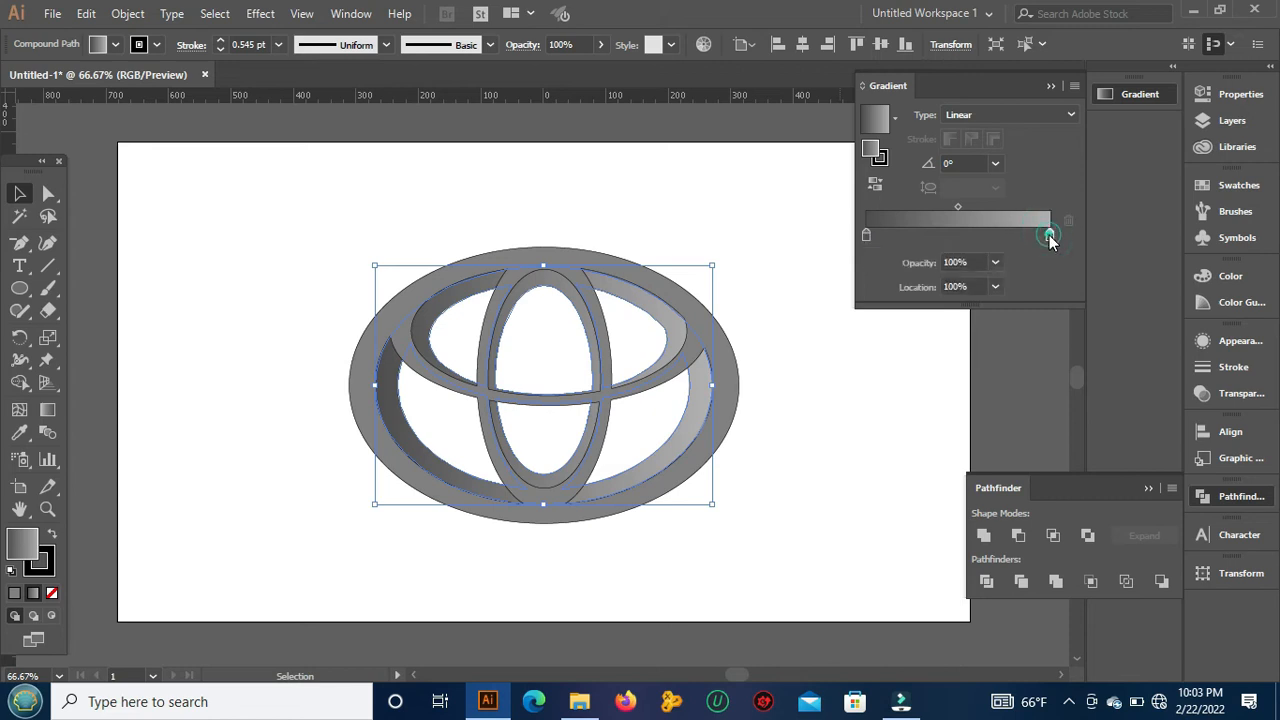
{"action": "double_click", "coordinate": [1049, 235]}
{"action": "left_click", "coordinate": [917, 338]}
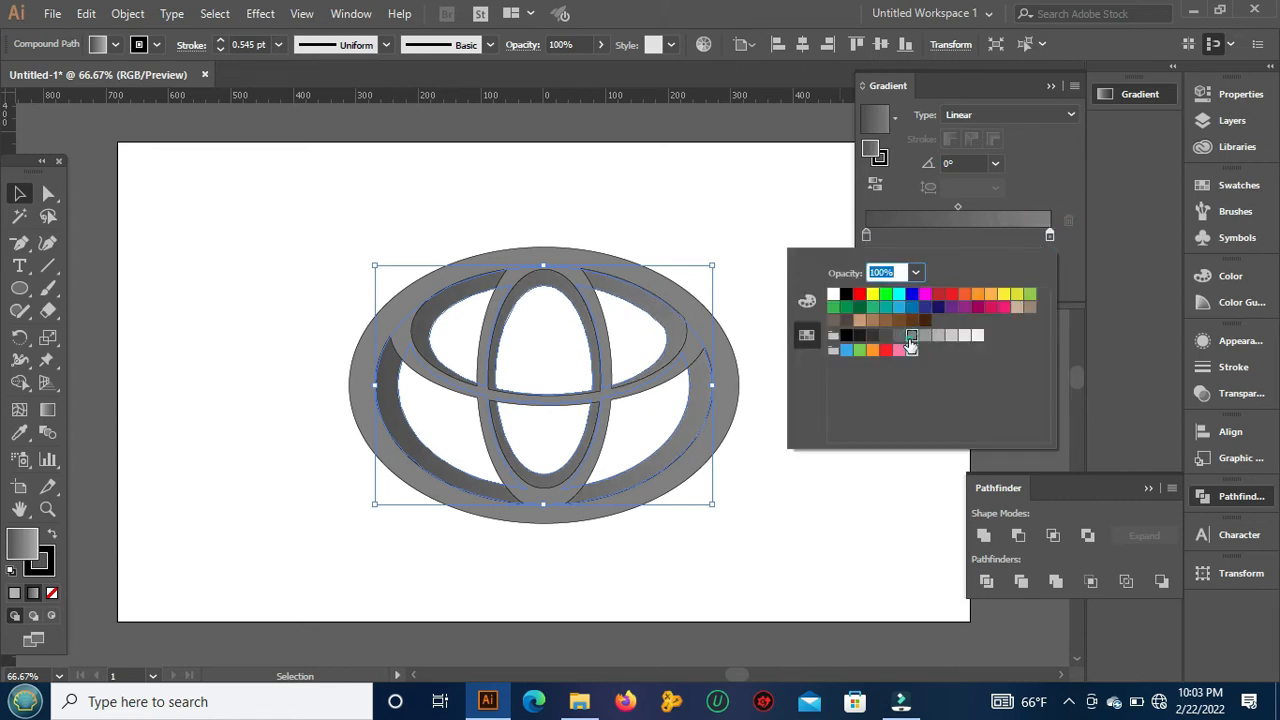
{"action": "left_click", "coordinate": [795, 200]}
{"action": "left_click", "coordinate": [855, 409]}
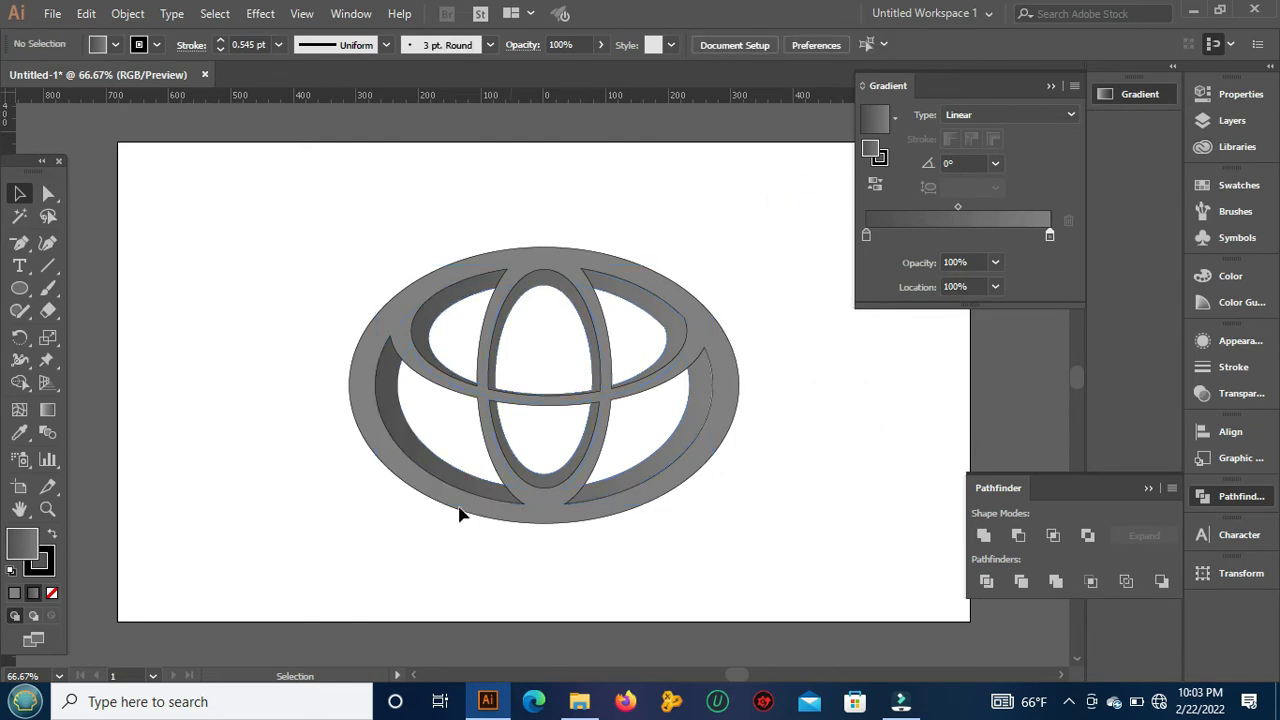
Step: Select the front logo and lighten its gradient's start color to the gray two swatches lighter than R=128 G=128 B=128
{"action": "left_click", "coordinate": [678, 289]}
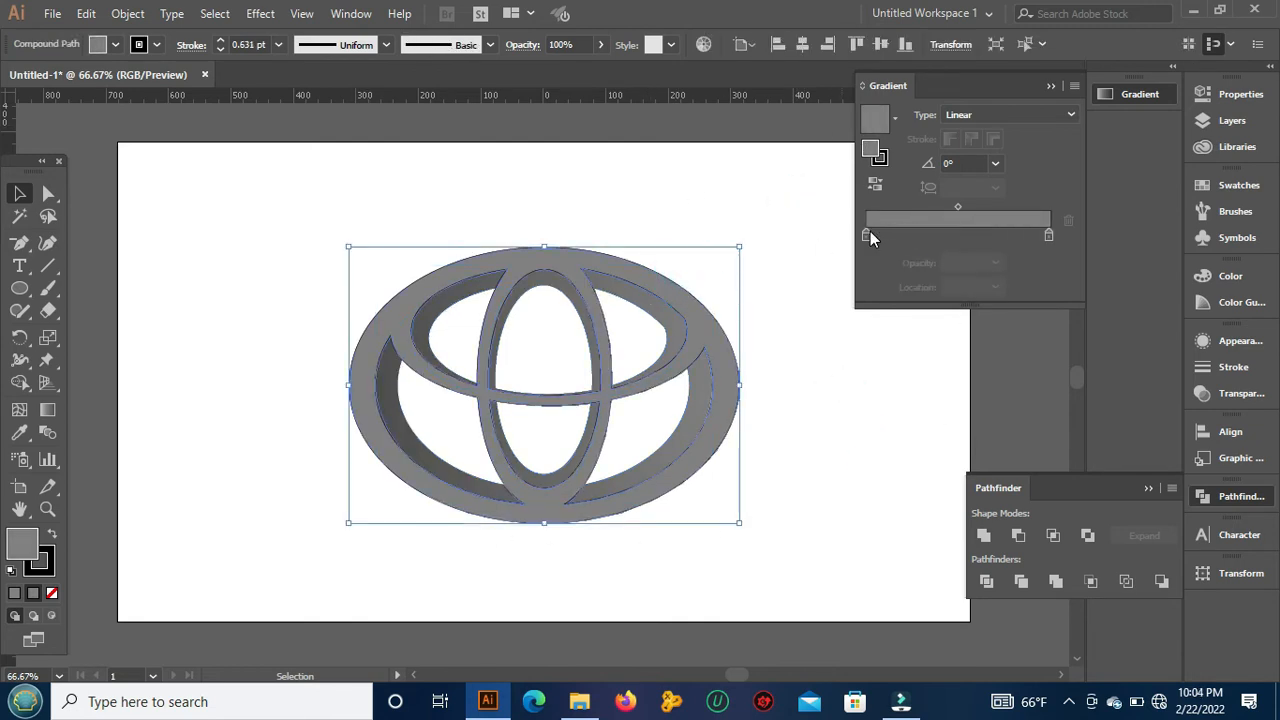
{"action": "double_click", "coordinate": [868, 236]}
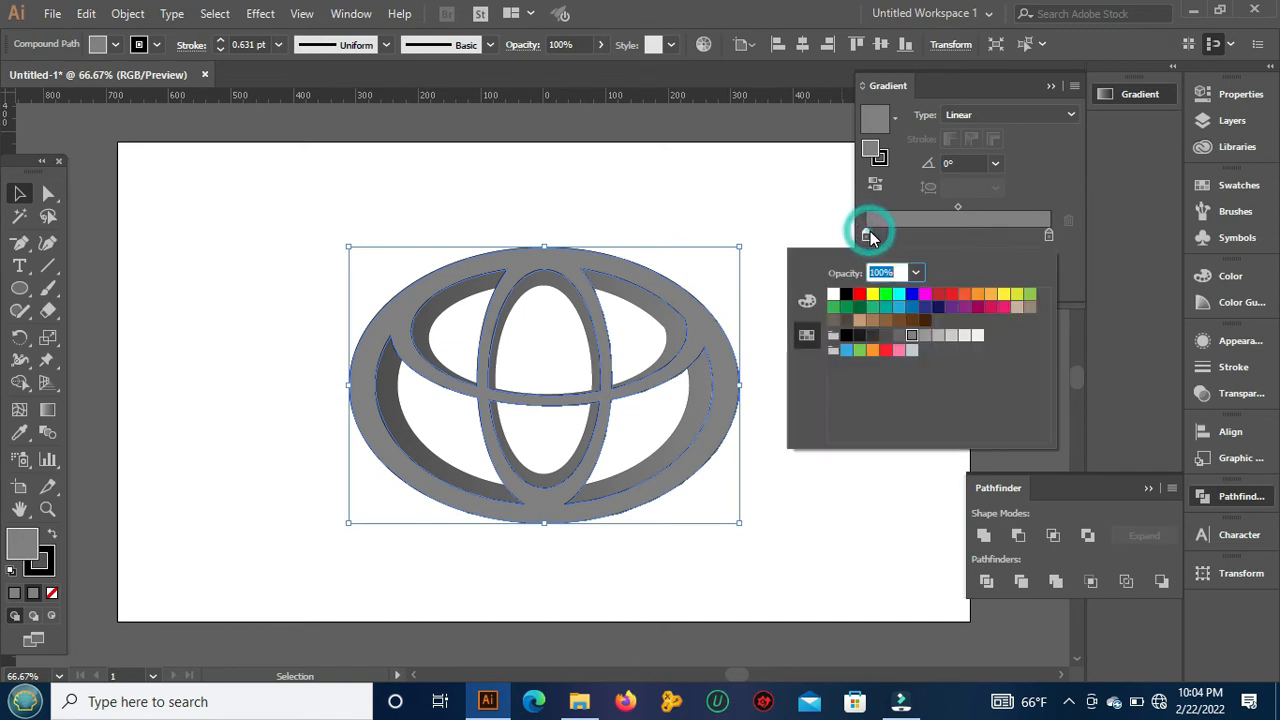
{"action": "left_click", "coordinate": [925, 336]}
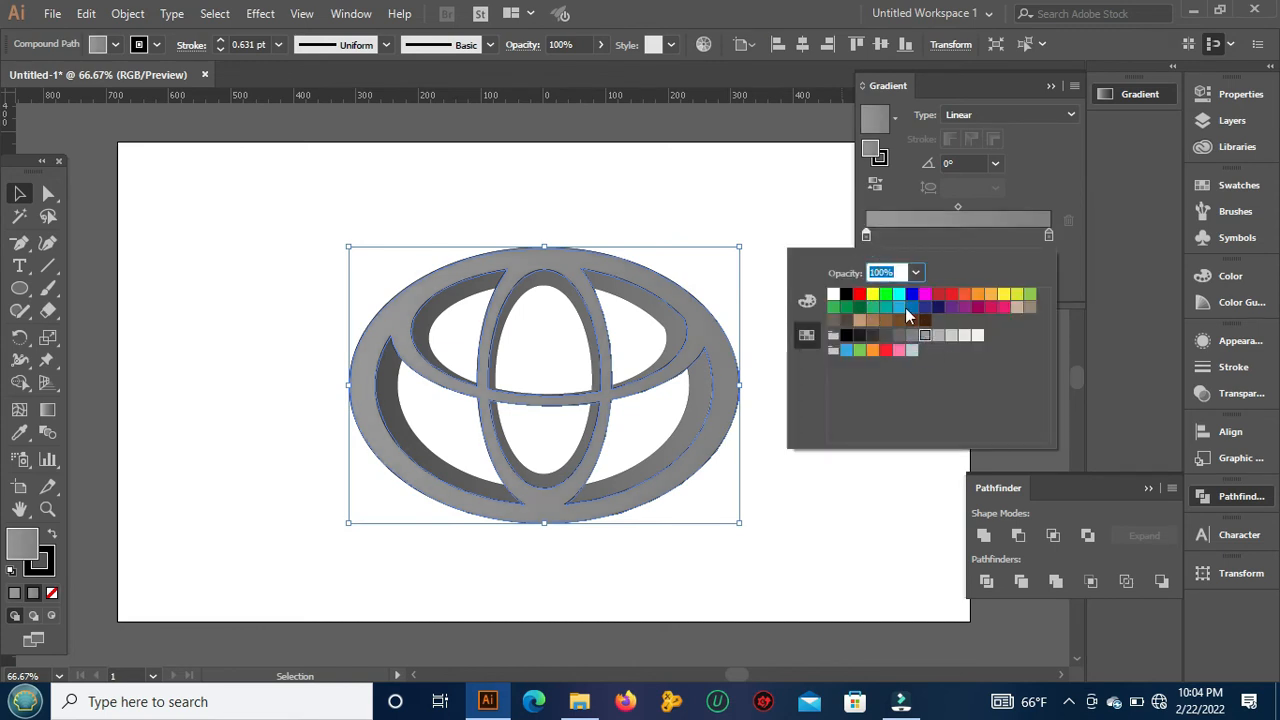
{"action": "left_click", "coordinate": [937, 336]}
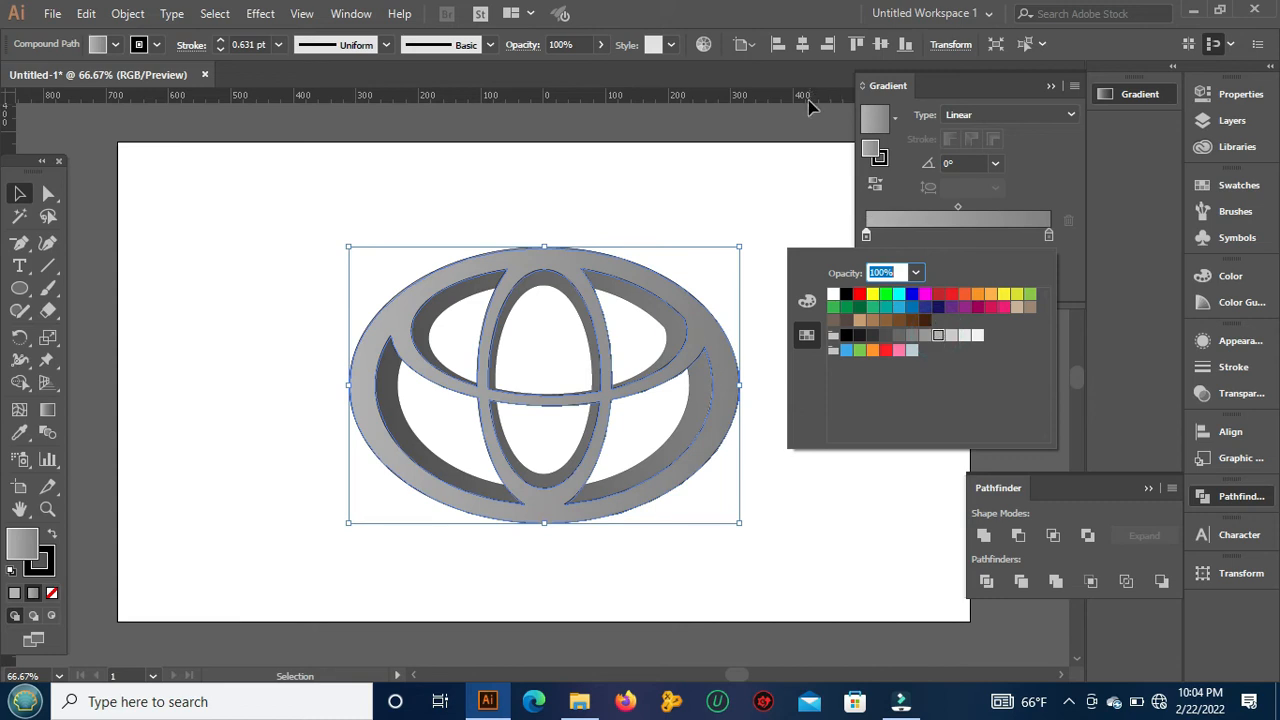
Step: Set the end color of the front logo's gradient to a light gray, one swatch lighter than its start color, and deselect the logo
{"action": "double_click", "coordinate": [1047, 237]}
{"action": "left_click", "coordinate": [1048, 233]}
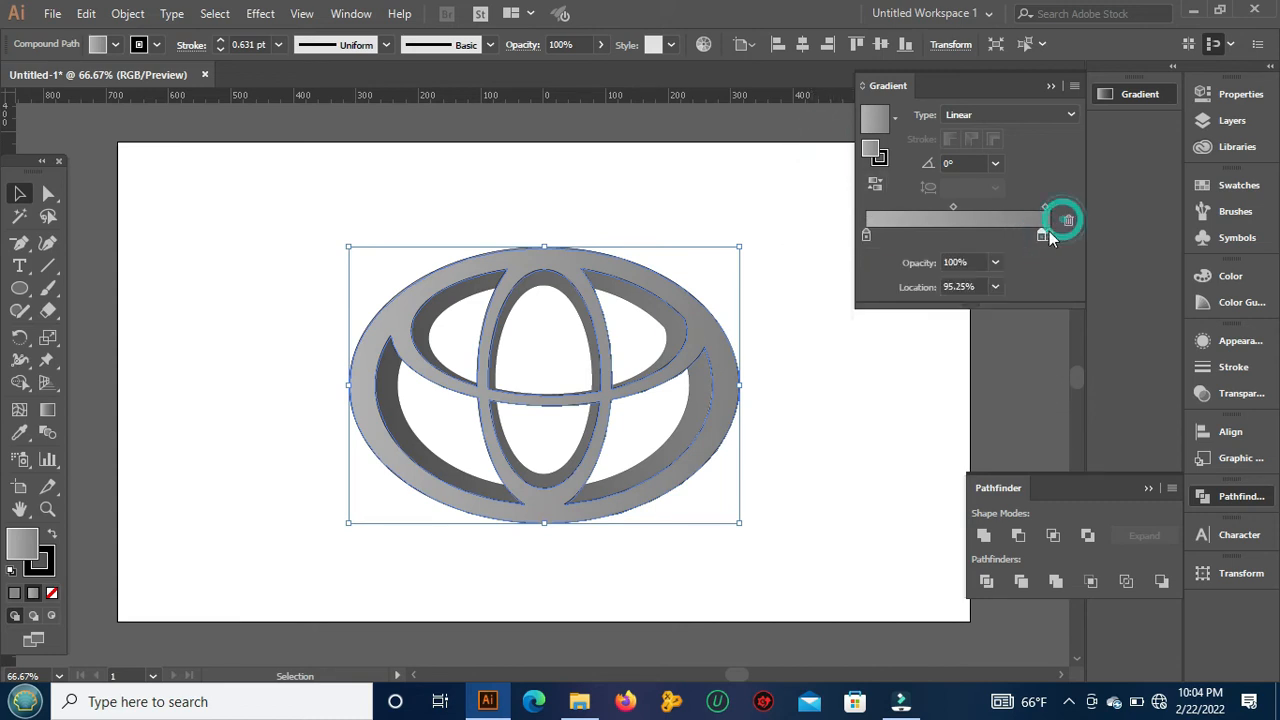
{"action": "left_click", "coordinate": [1049, 234]}
{"action": "double_click", "coordinate": [1049, 234]}
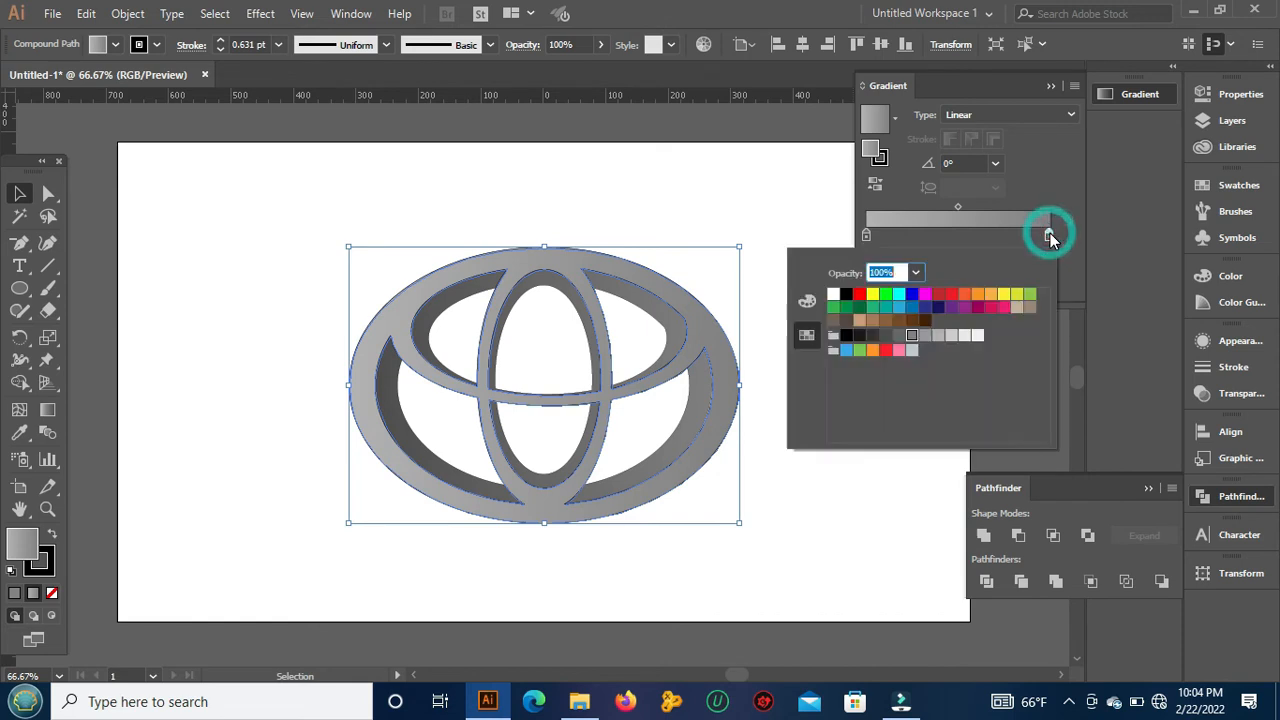
{"action": "left_click", "coordinate": [950, 340]}
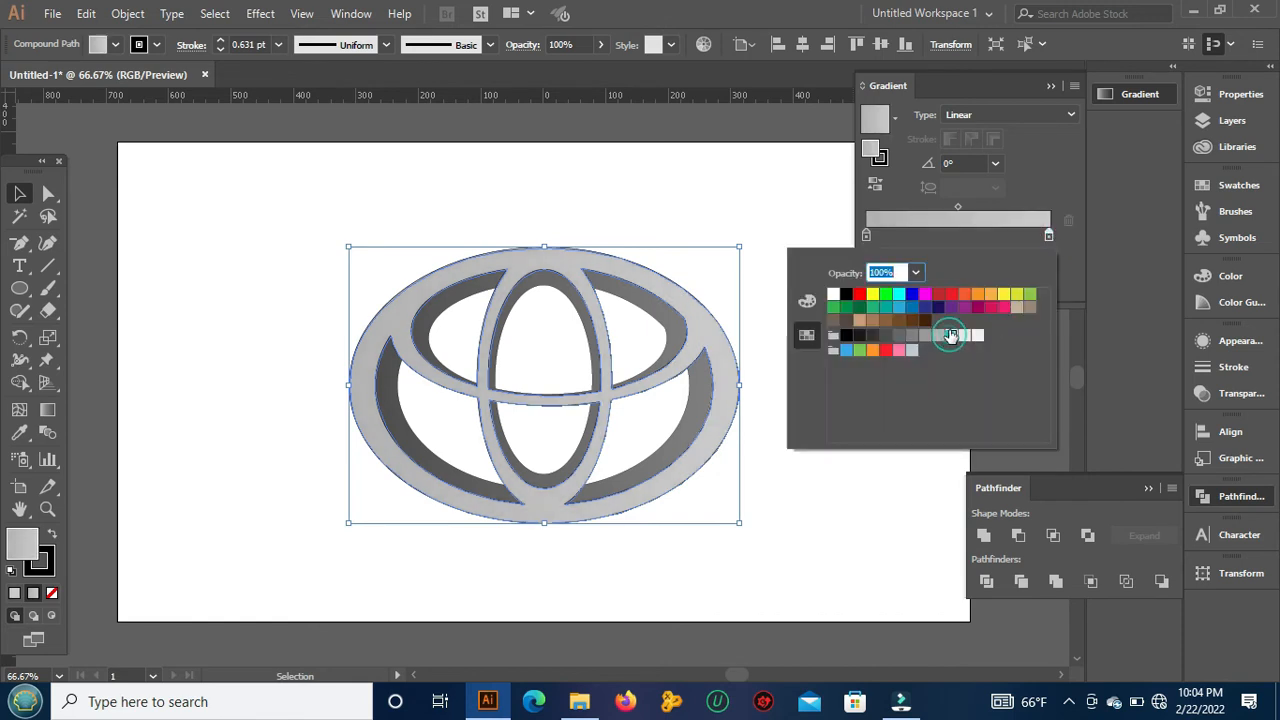
{"action": "left_click", "coordinate": [757, 162]}
{"action": "left_click", "coordinate": [833, 422]}
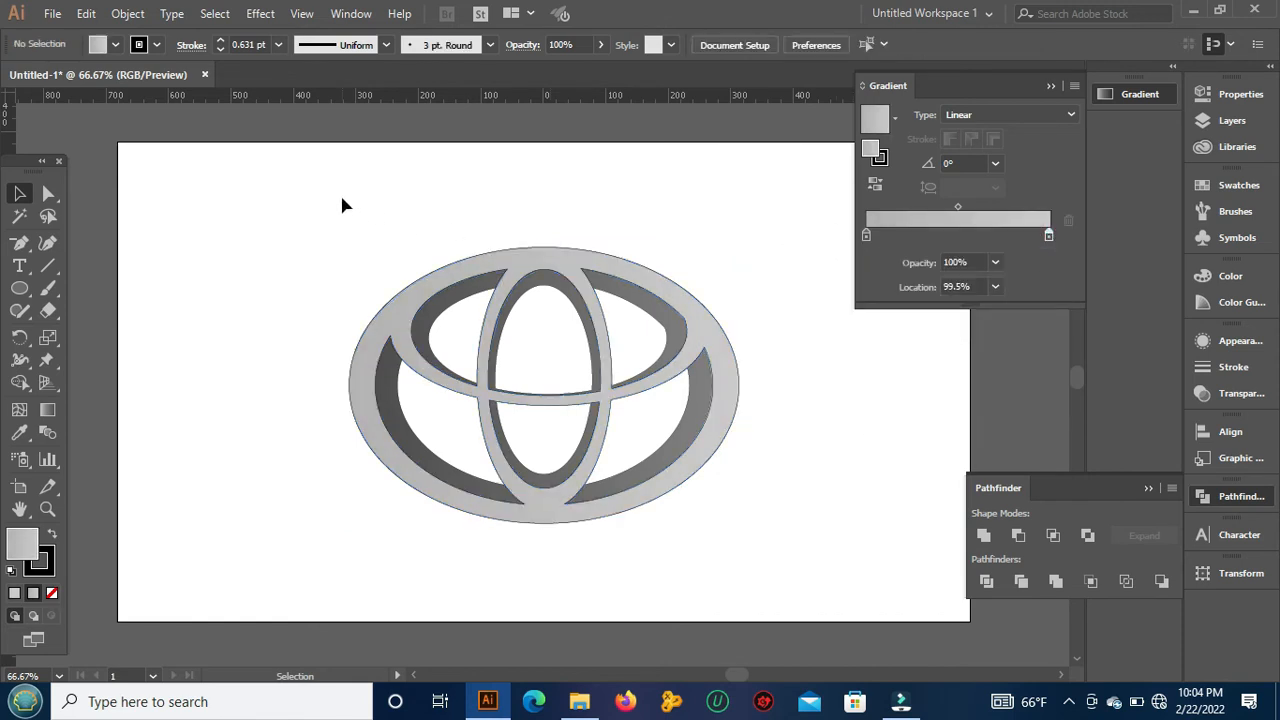
{"action": "mouse_move", "coordinate": [900, 707]}
{"action": "left_click", "coordinate": [823, 241]}
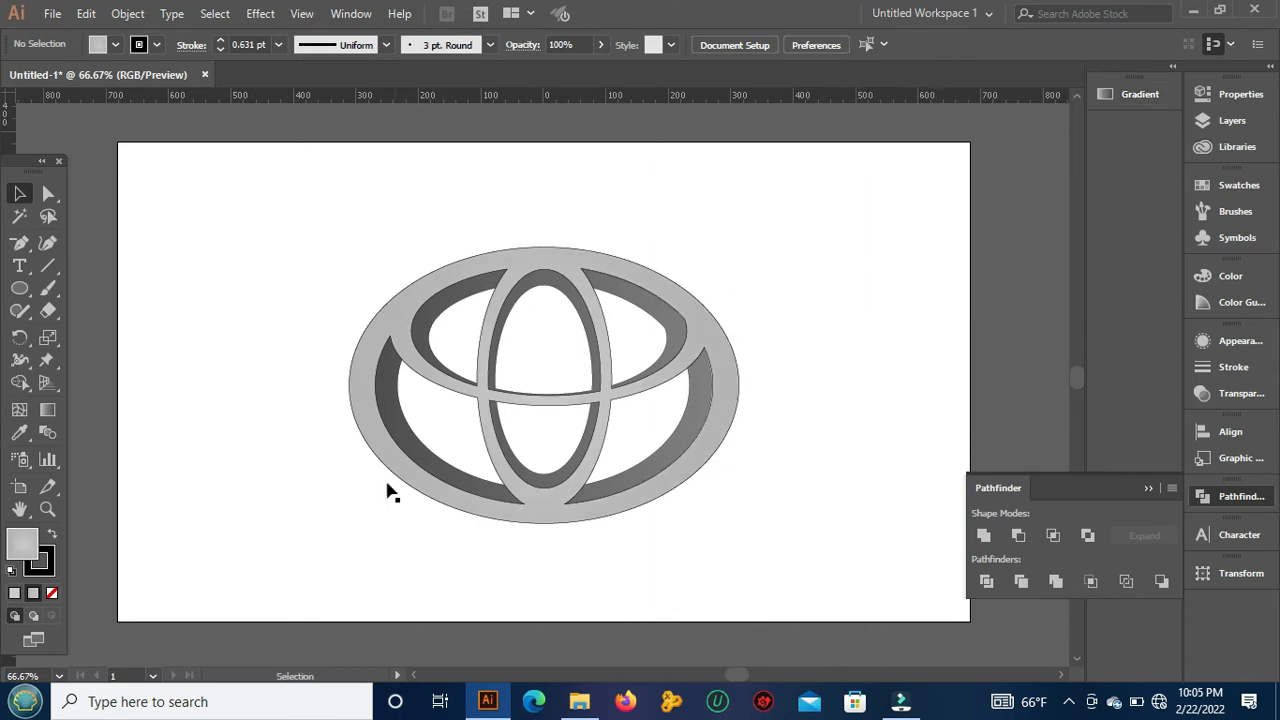
Step: Add the black text "TOYOTA" in Myriad Pro at 36 pt just below the logo
{"action": "left_click", "coordinate": [19, 265]}
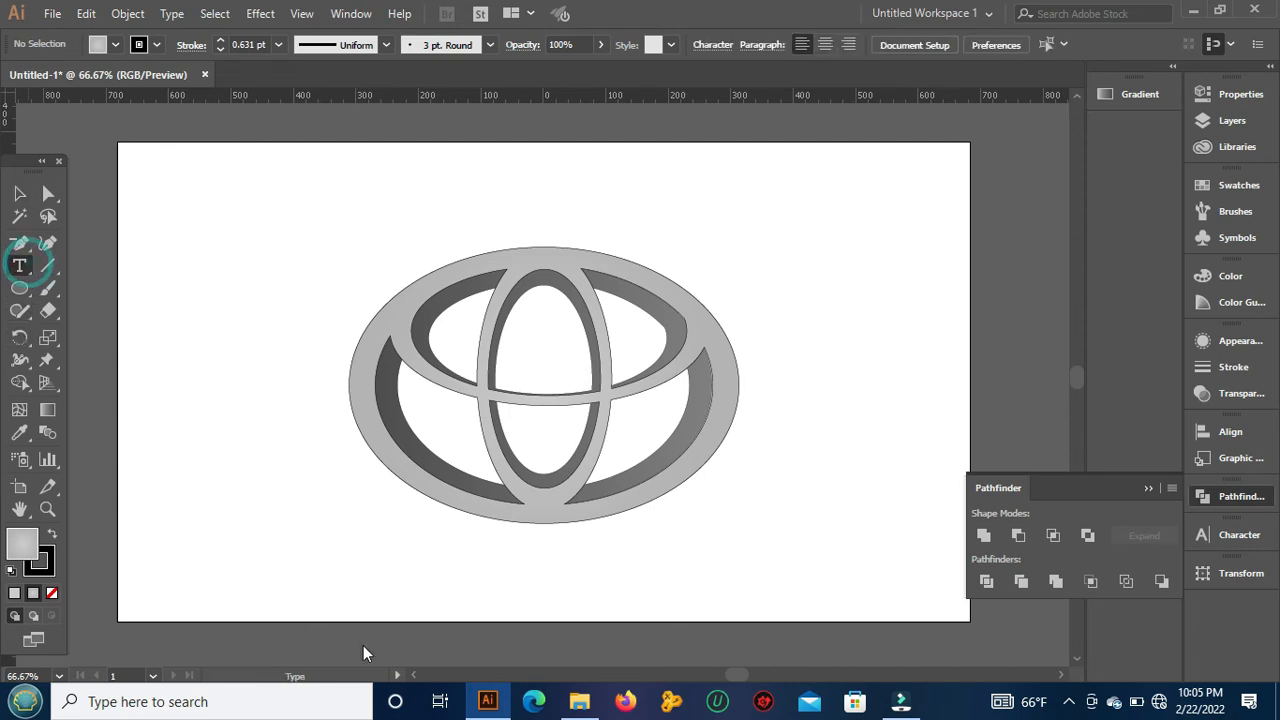
{"action": "scroll", "coordinate": [366, 620], "scroll_direction": "down", "scroll_amount": 2}
{"action": "scroll", "coordinate": [375, 560], "scroll_direction": "up", "scroll_amount": 5}
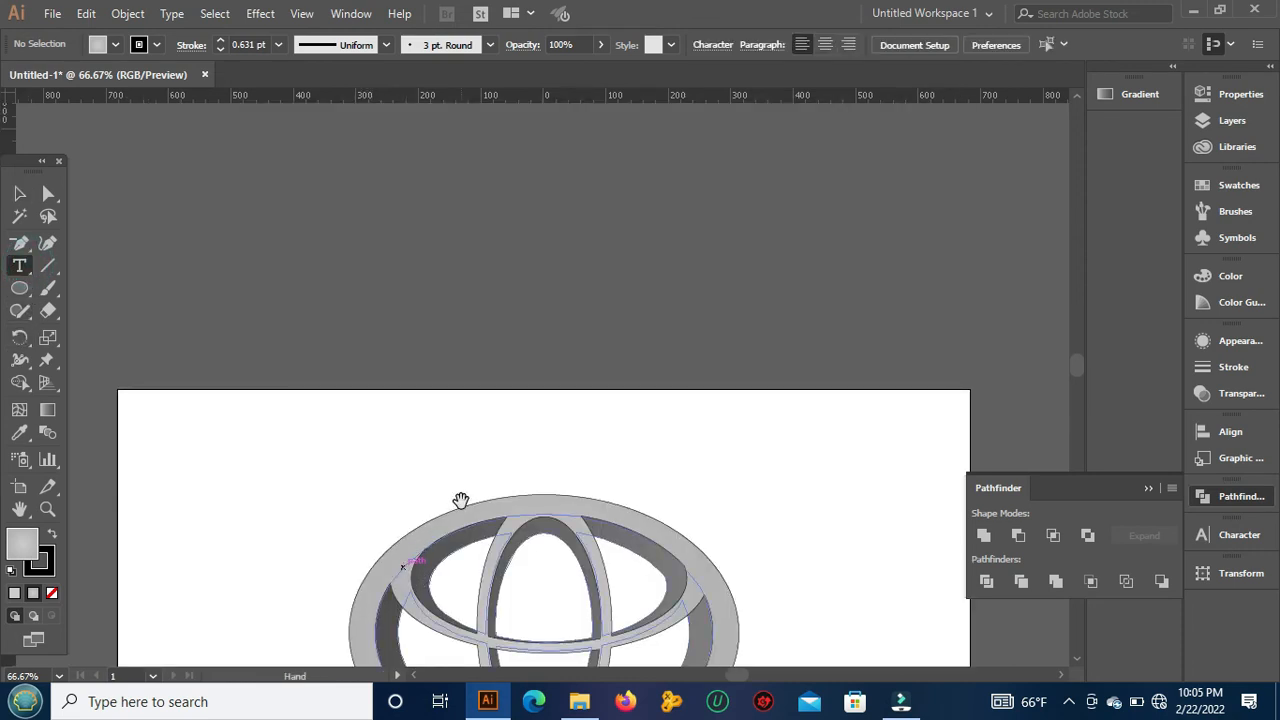
{"action": "left_click_drag", "start_coordinate": [460, 500], "coordinate": [452, 236]}
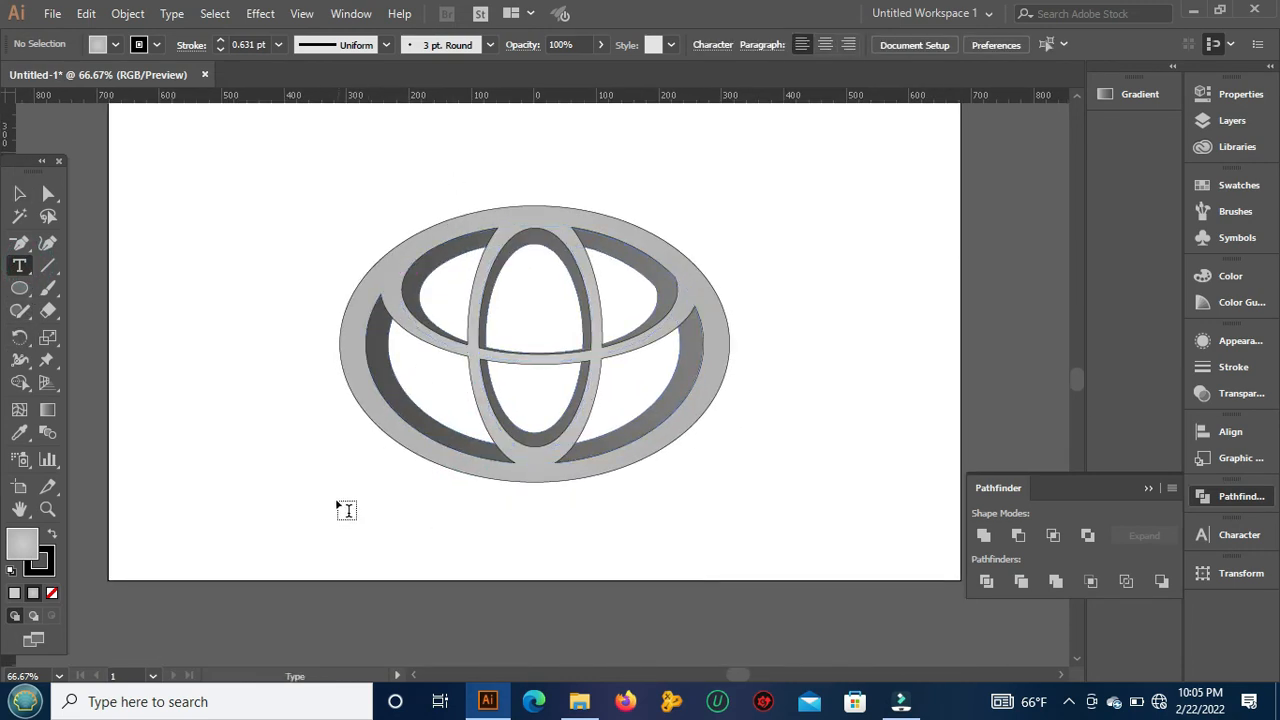
{"action": "left_click", "coordinate": [333, 511]}
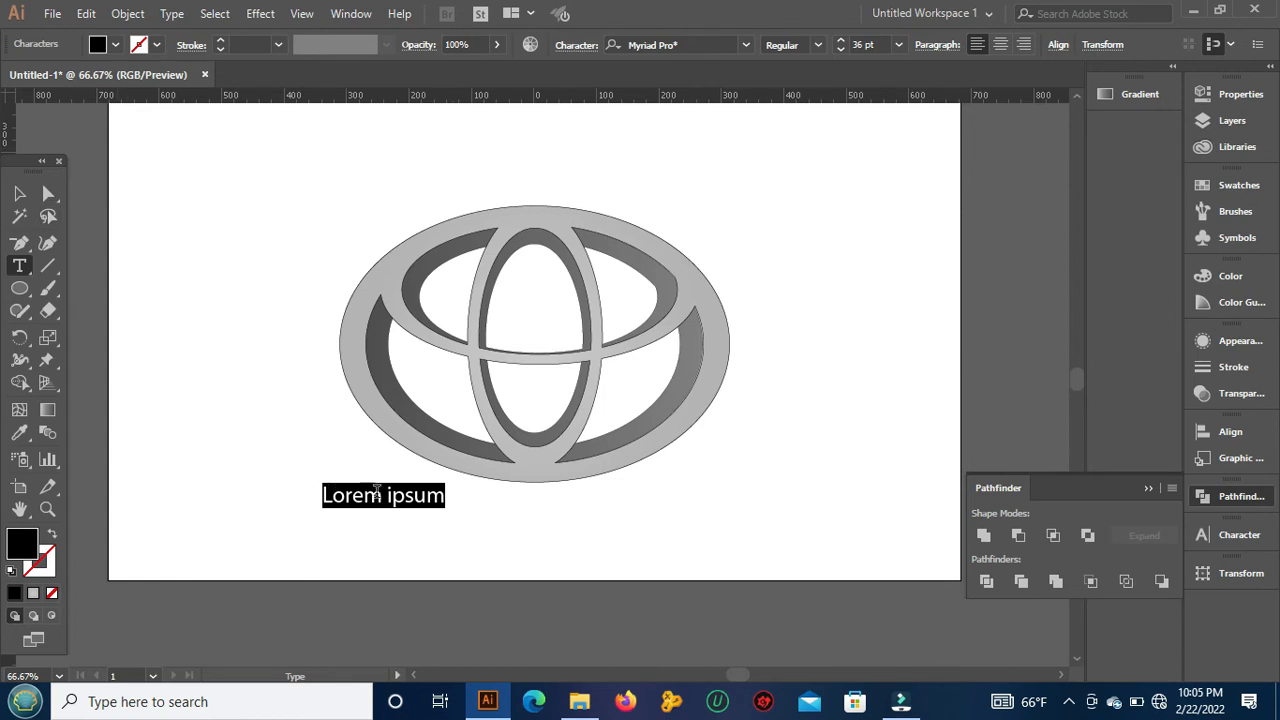
{"action": "type", "text": "t"}
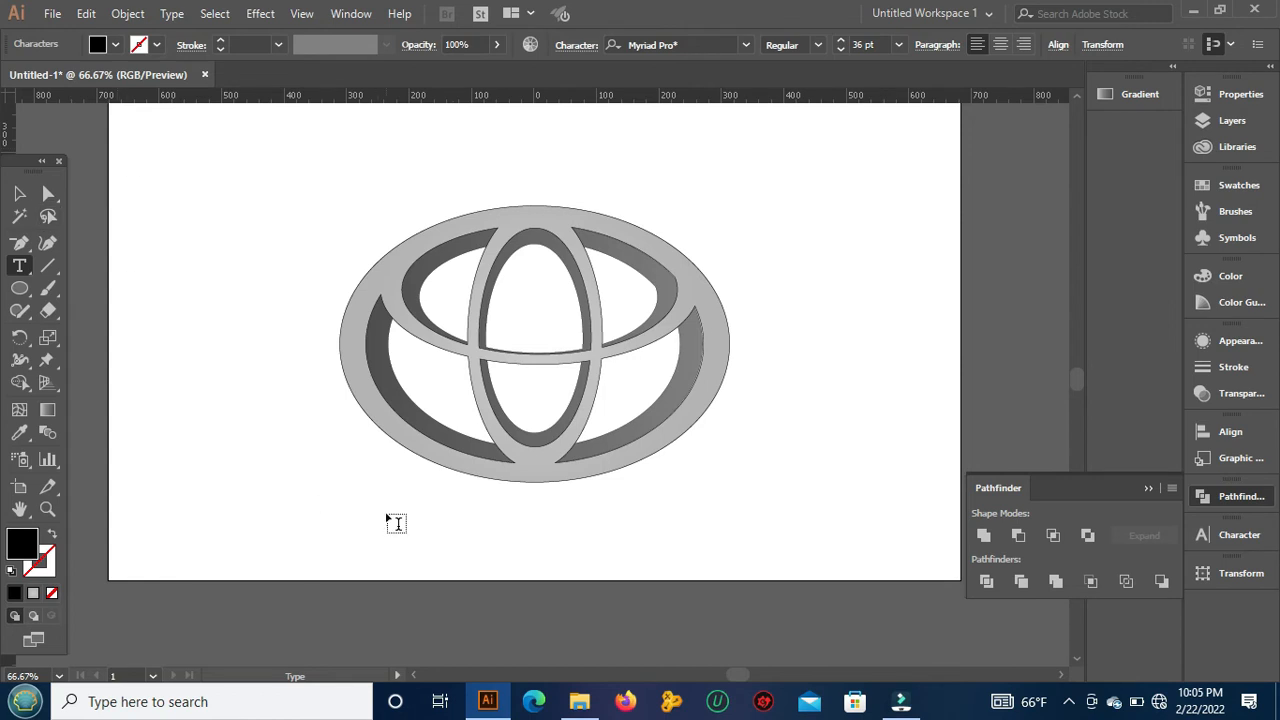
{"action": "type", "text": "OYOTA"}
{"action": "left_click", "coordinate": [19, 193]}
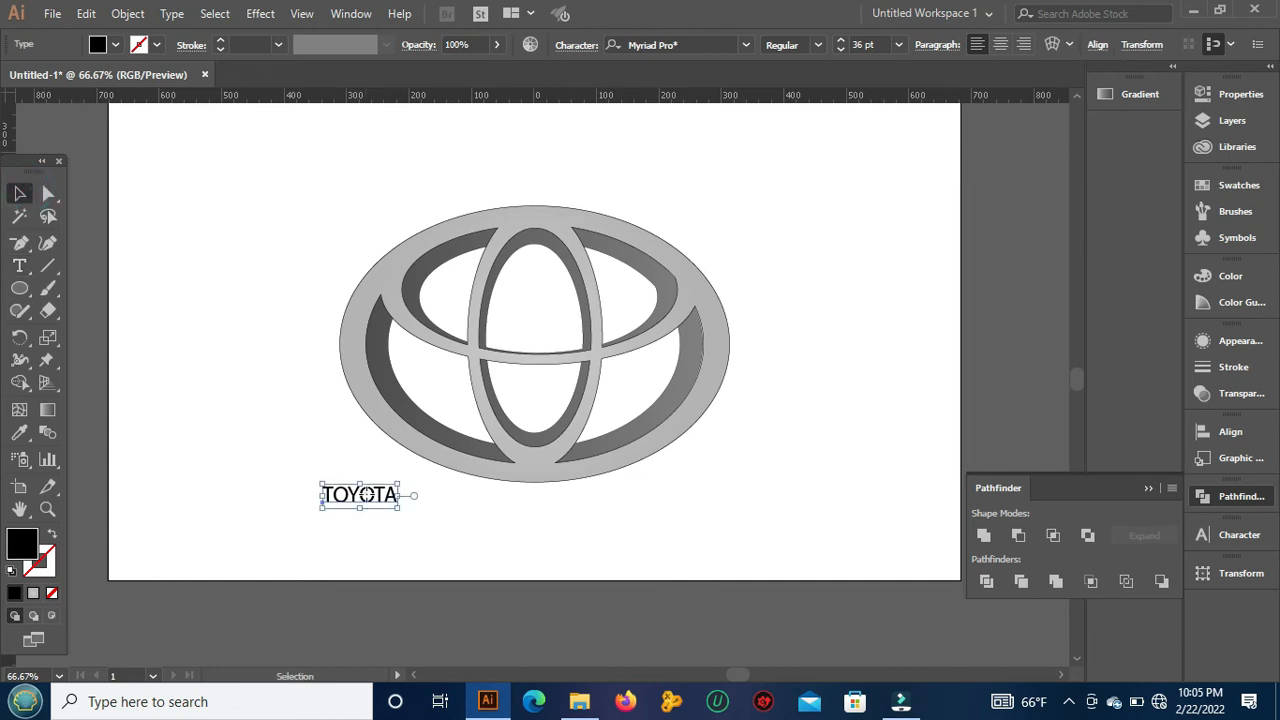
Step: Center the TOYOTA text below the logo and enlarge it proportionally around its center to about 150 pt
{"action": "left_click_drag", "start_coordinate": [365, 506], "coordinate": [539, 530]}
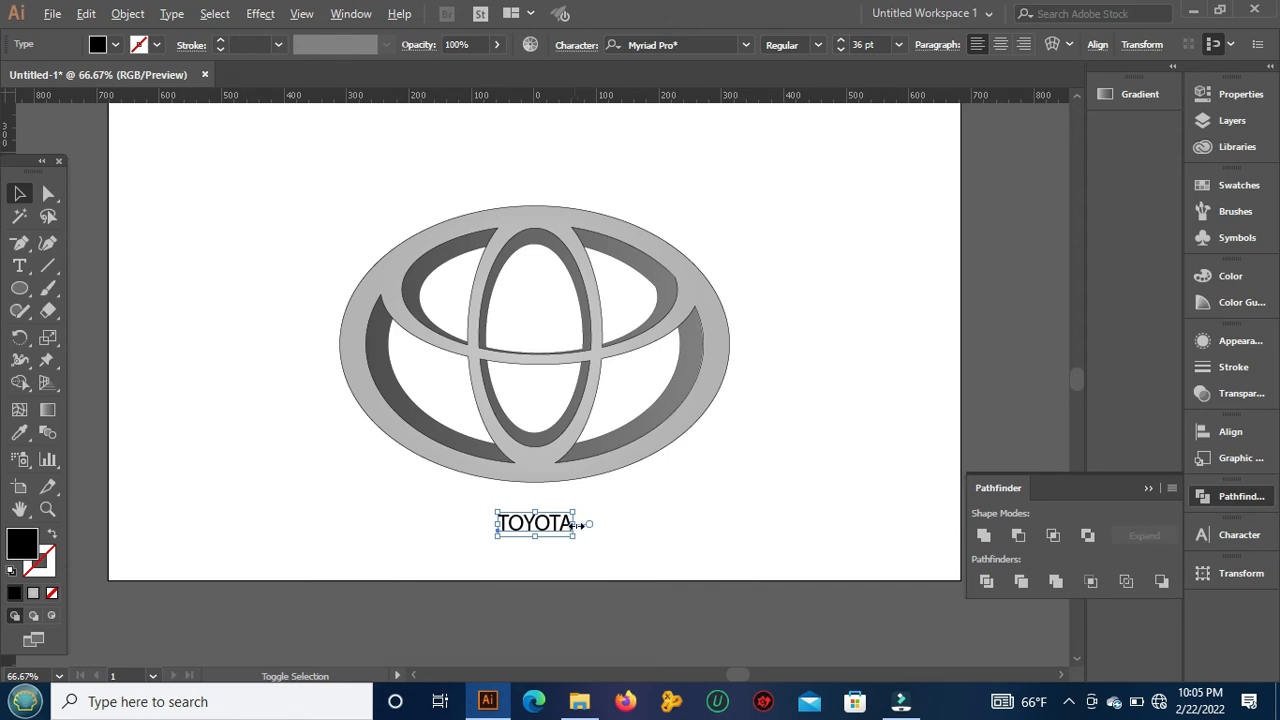
{"action": "left_click_drag", "start_coordinate": [574, 523], "coordinate": [693, 532]}
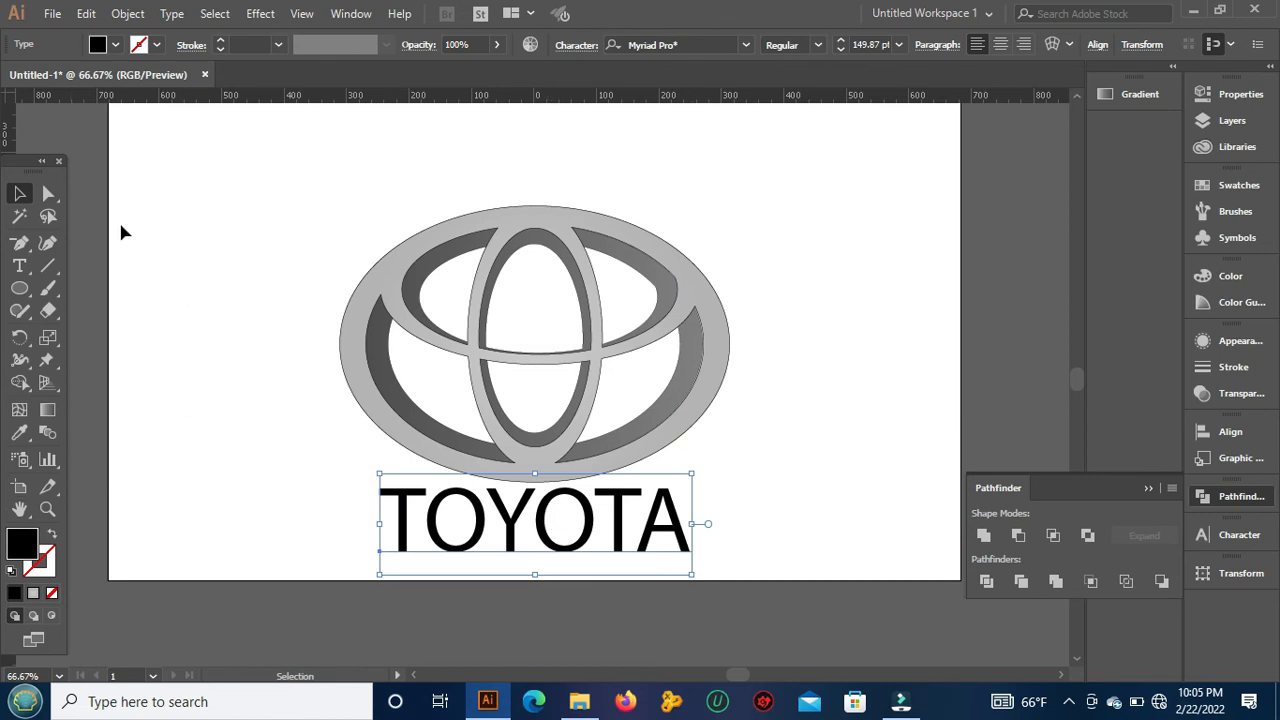
Step: Convert the TOYOTA text below the logo to outlines
{"action": "left_click", "coordinate": [172, 14]}
{"action": "mouse_move", "coordinate": [183, 418]}
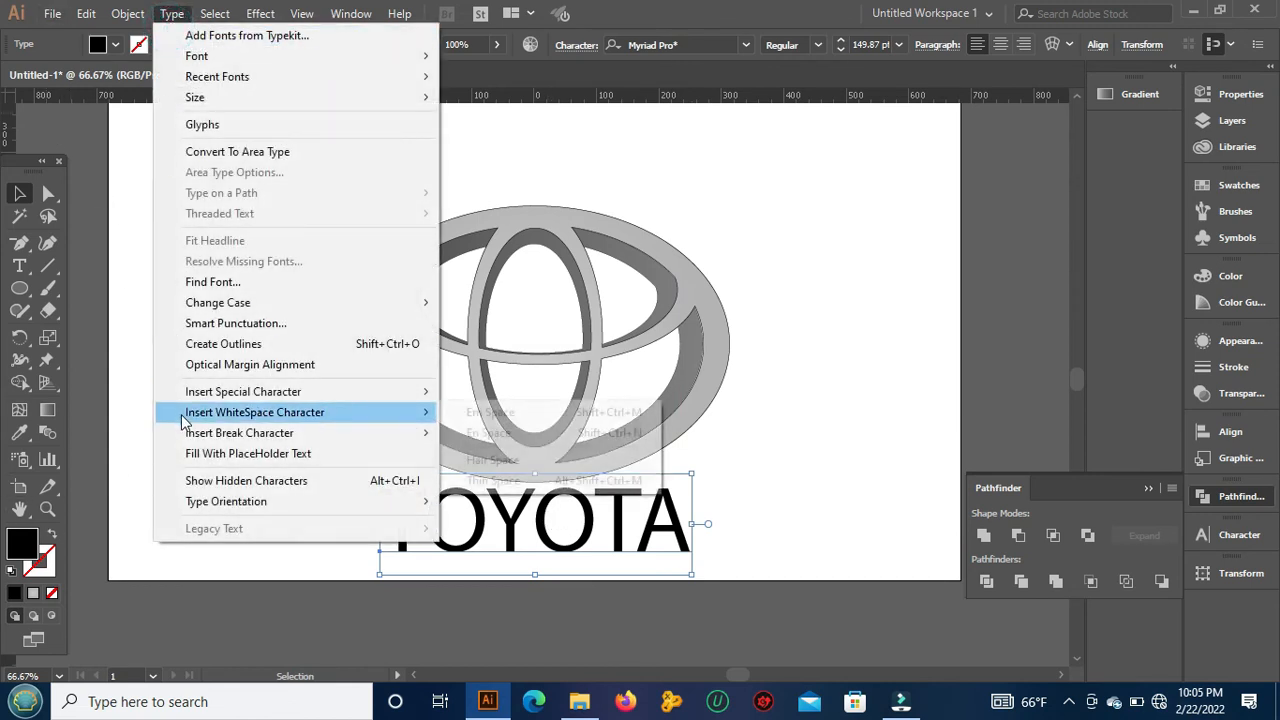
{"action": "left_click", "coordinate": [233, 345]}
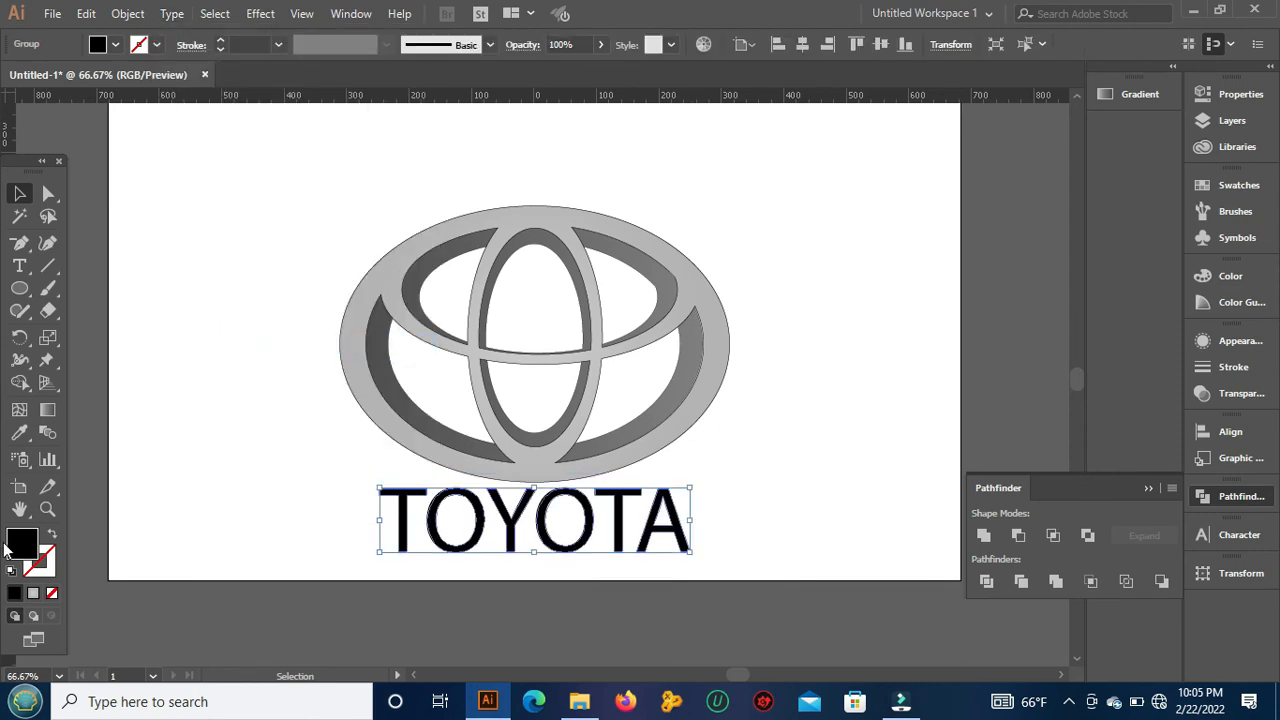
Step: Fill the outlined TOYOTA lettering with red ea1c1c and deselect it
{"action": "left_click", "coordinate": [18, 538]}
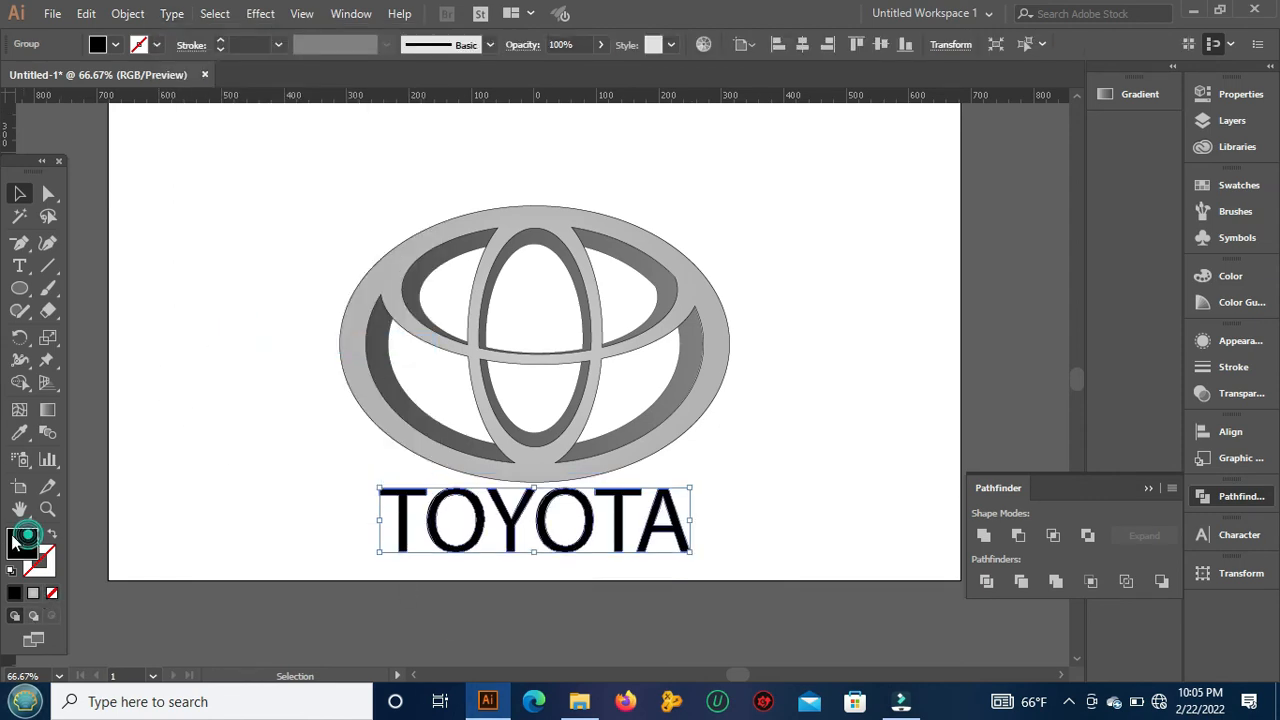
{"action": "double_click", "coordinate": [18, 538]}
{"action": "left_click", "coordinate": [974, 197]}
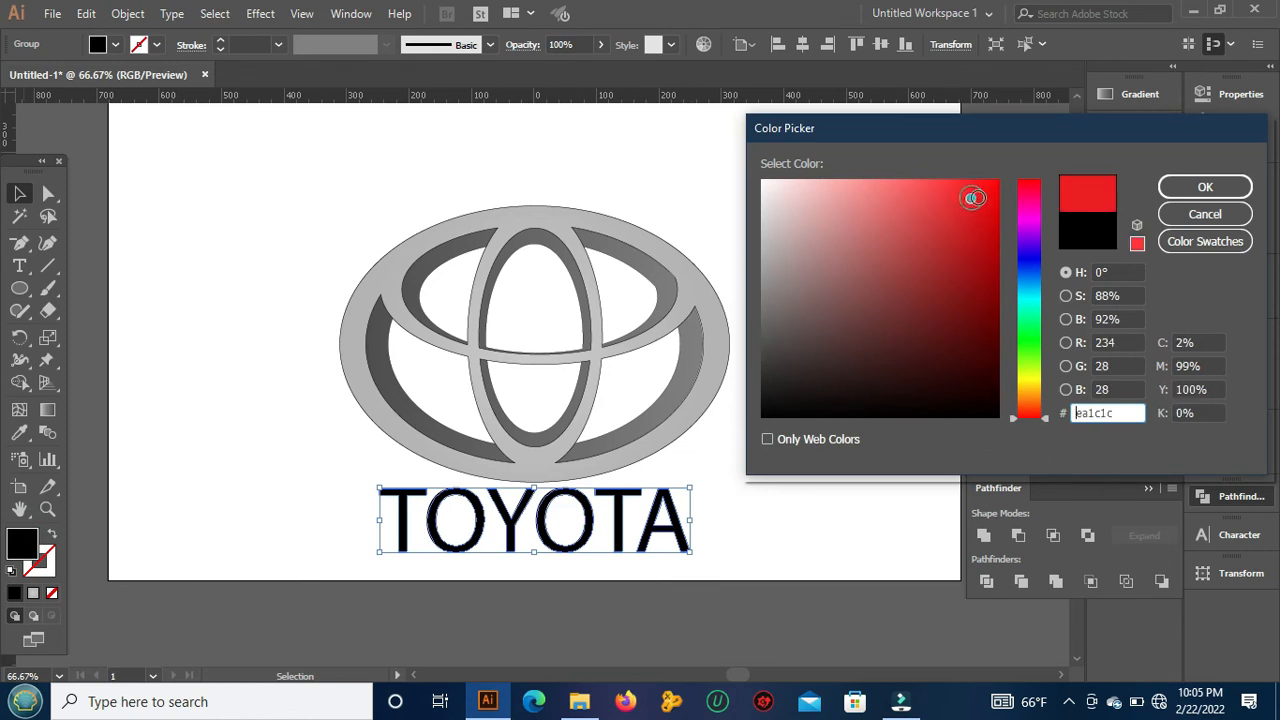
{"action": "left_click", "coordinate": [1205, 187]}
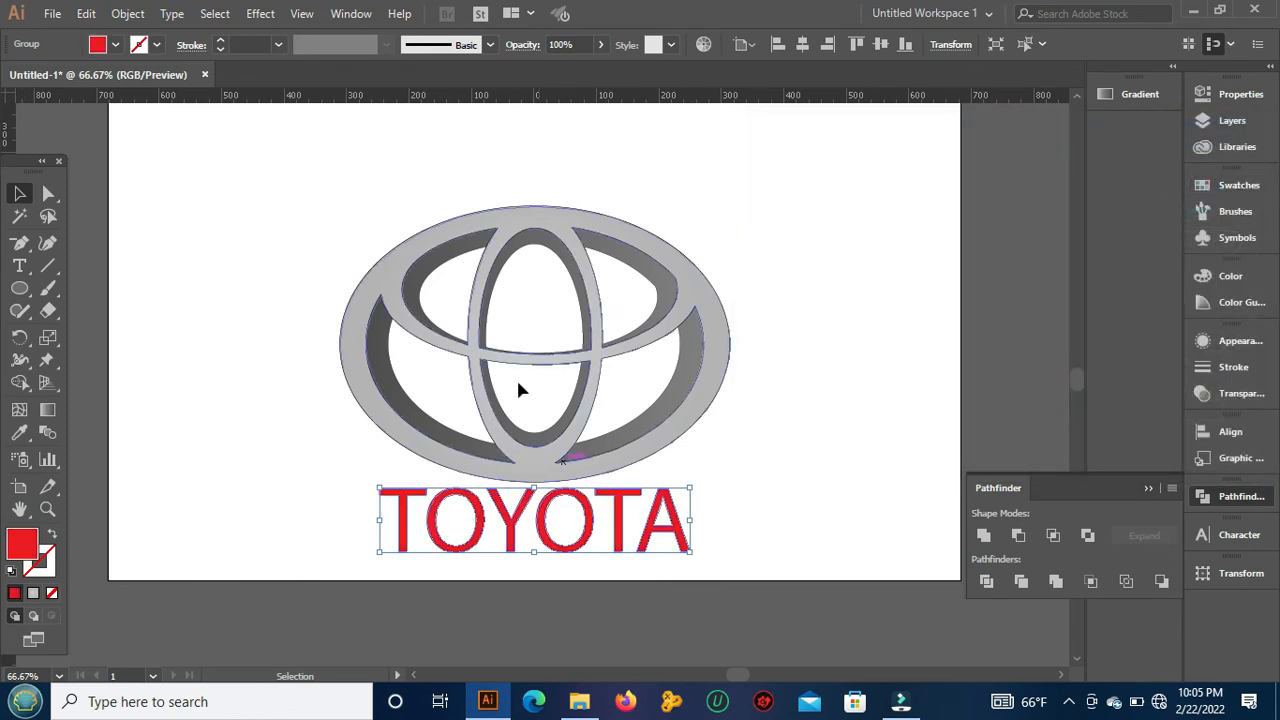
{"action": "left_click", "coordinate": [300, 190]}
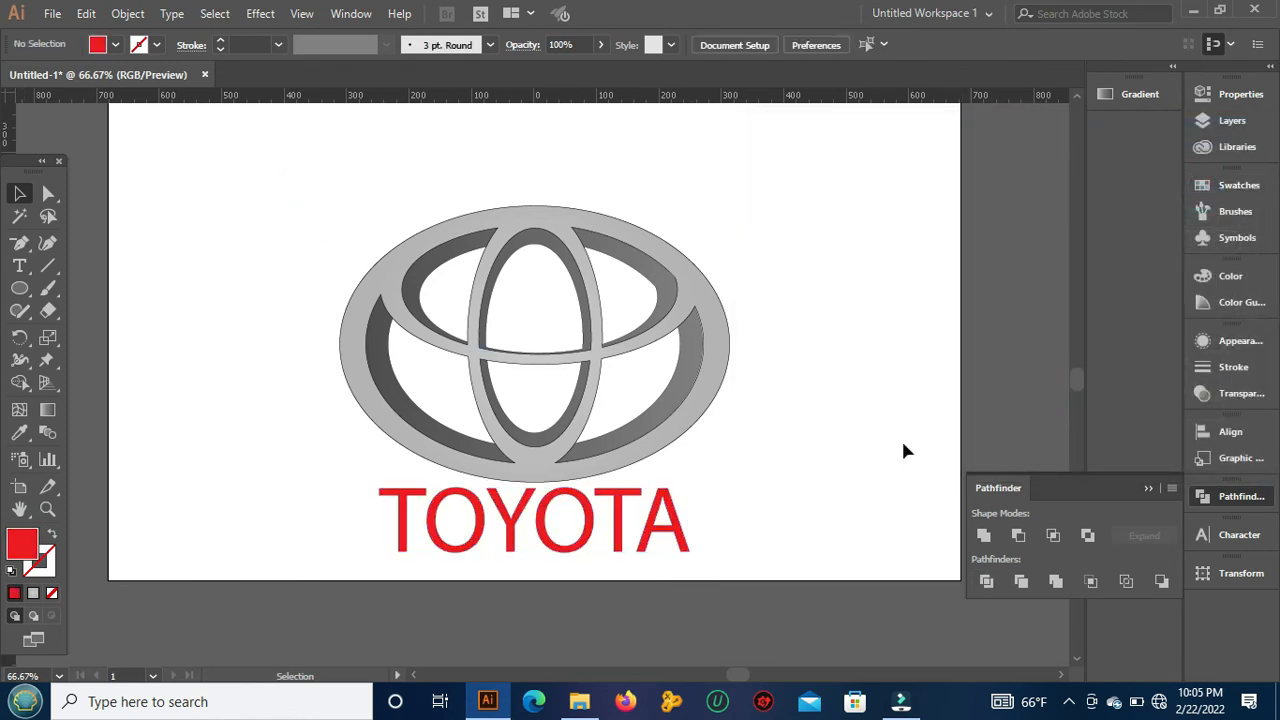
Step: Group the logo with the TOYOTA lettering and move the group slightly higher on the artboard
{"action": "left_click_drag", "start_coordinate": [193, 265], "coordinate": [750, 570]}
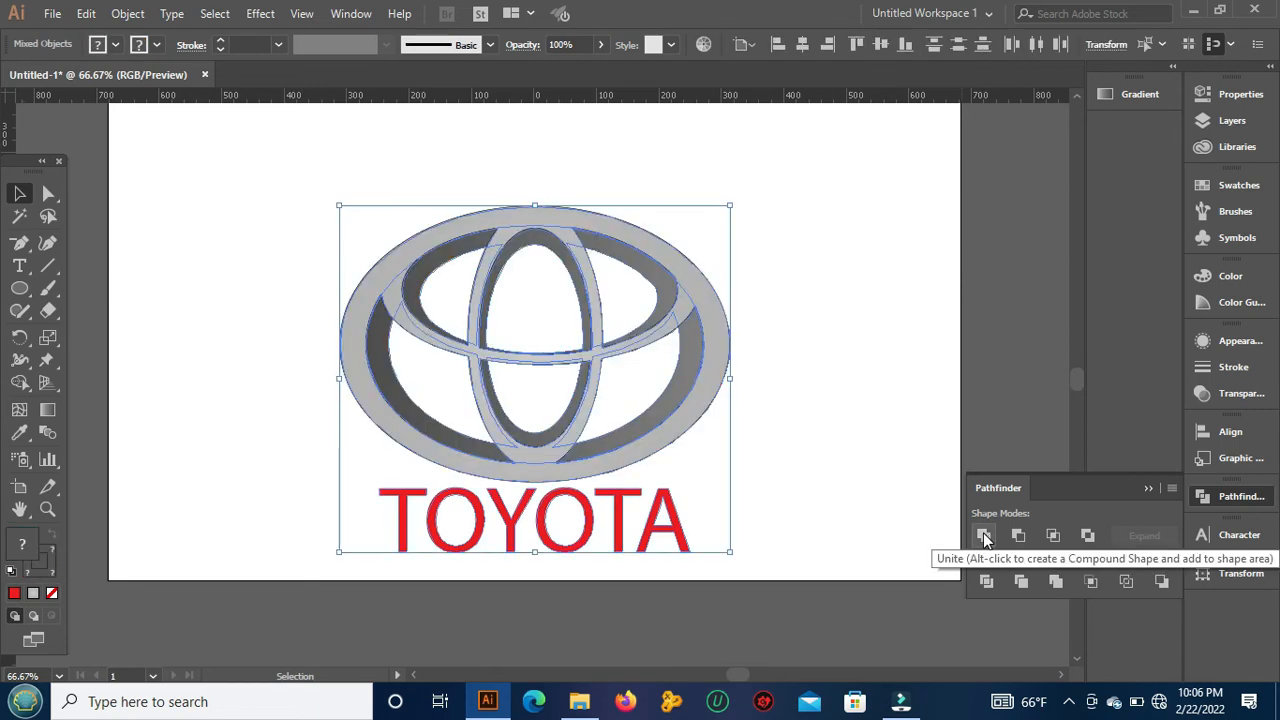
{"action": "left_click_drag", "start_coordinate": [644, 365], "coordinate": [729, 326]}
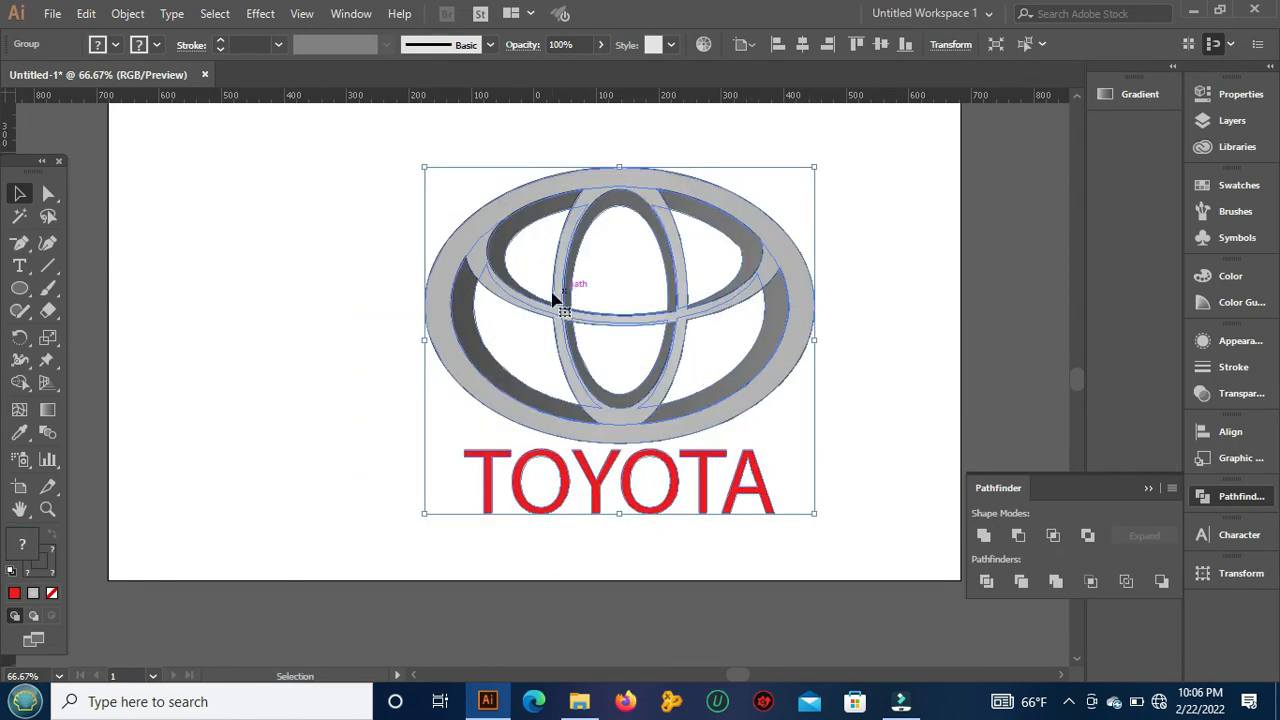
{"action": "left_click_drag", "start_coordinate": [546, 303], "coordinate": [482, 319]}
{"action": "left_click", "coordinate": [882, 304]}
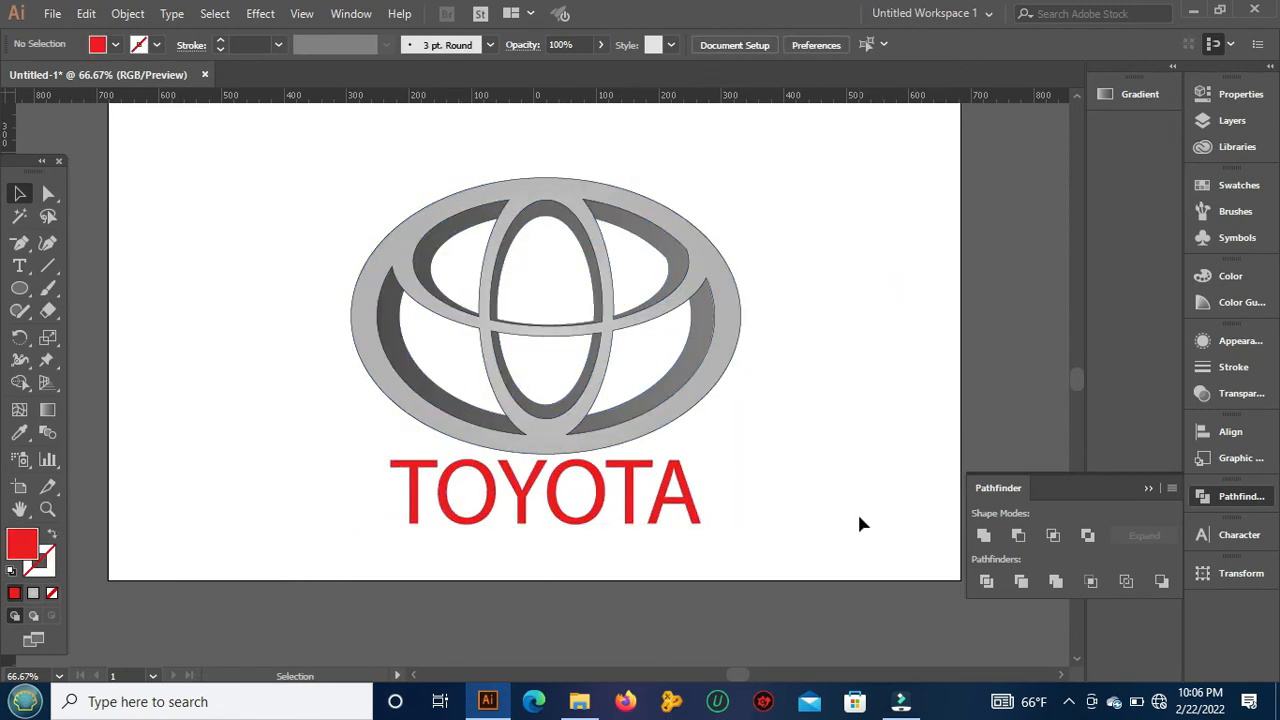
Step: Try shifting the grouped logo and lettering a little further up and to the right, then deselect them
{"action": "key", "text": "ctrl"}
{"action": "left_click_drag", "start_coordinate": [304, 203], "coordinate": [816, 439]}
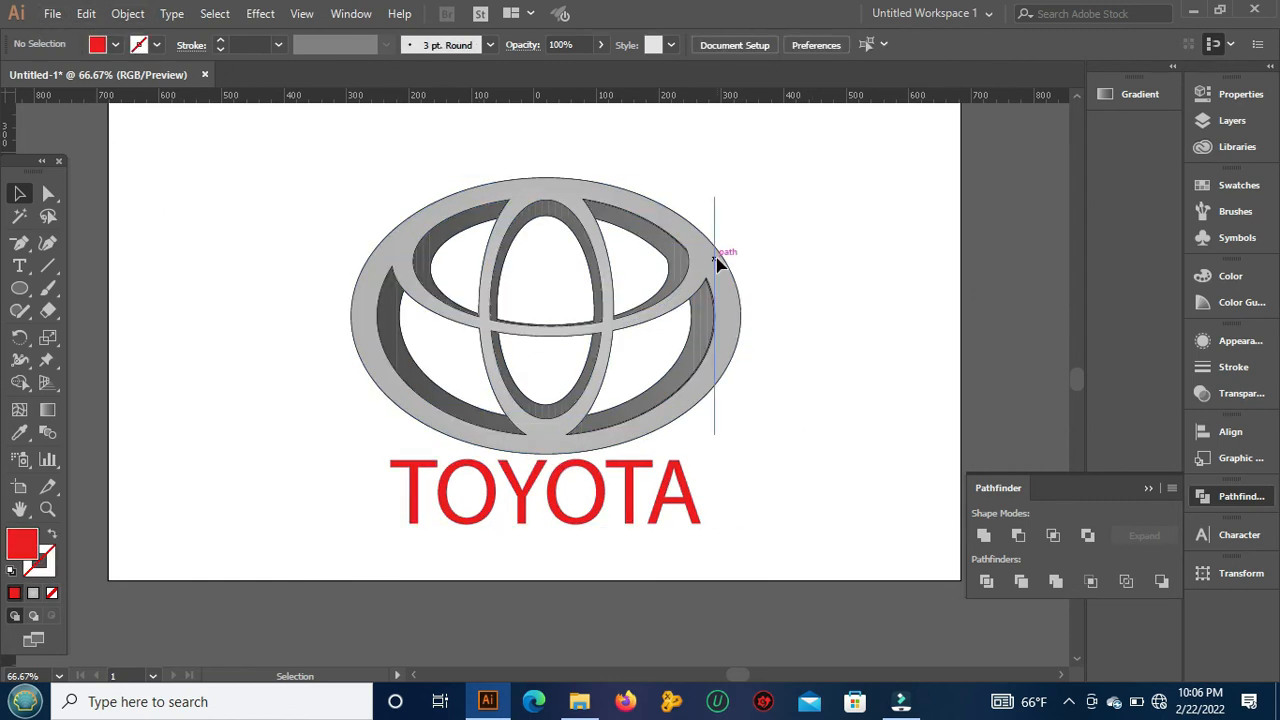
{"action": "left_click_drag", "start_coordinate": [726, 252], "coordinate": [747, 209]}
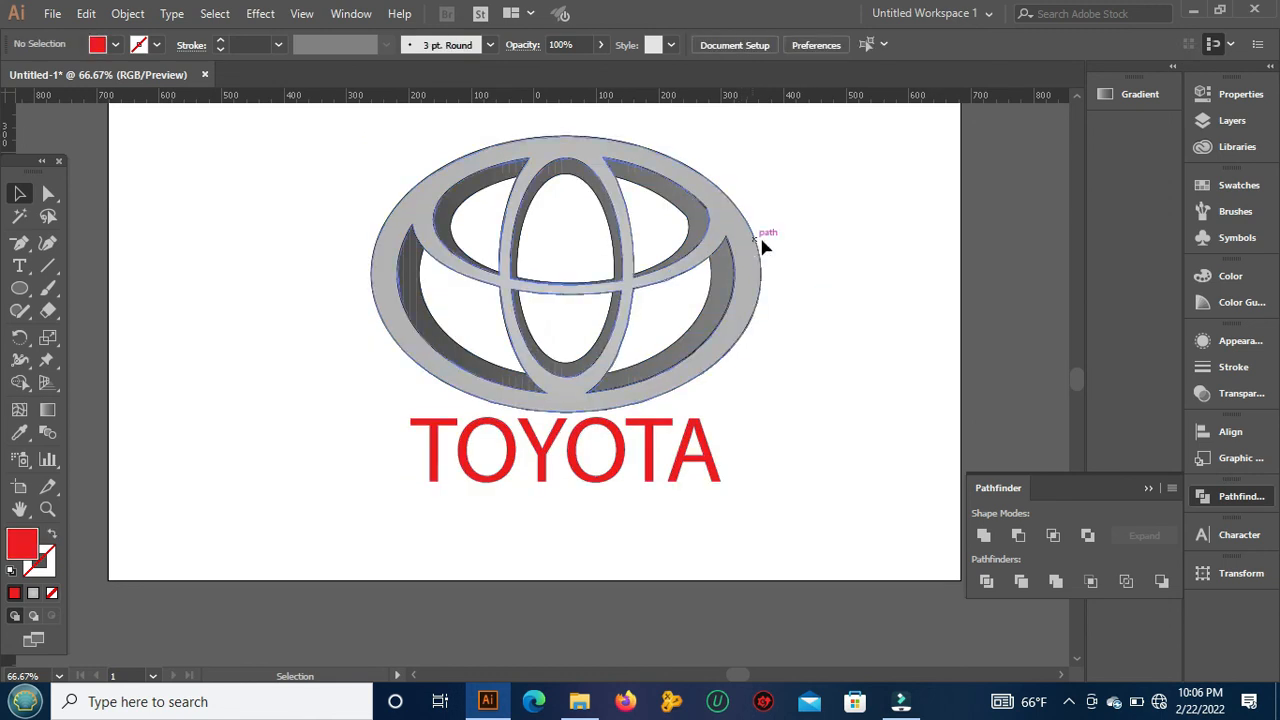
{"action": "left_click", "coordinate": [410, 268]}
{"action": "left_click", "coordinate": [516, 548]}
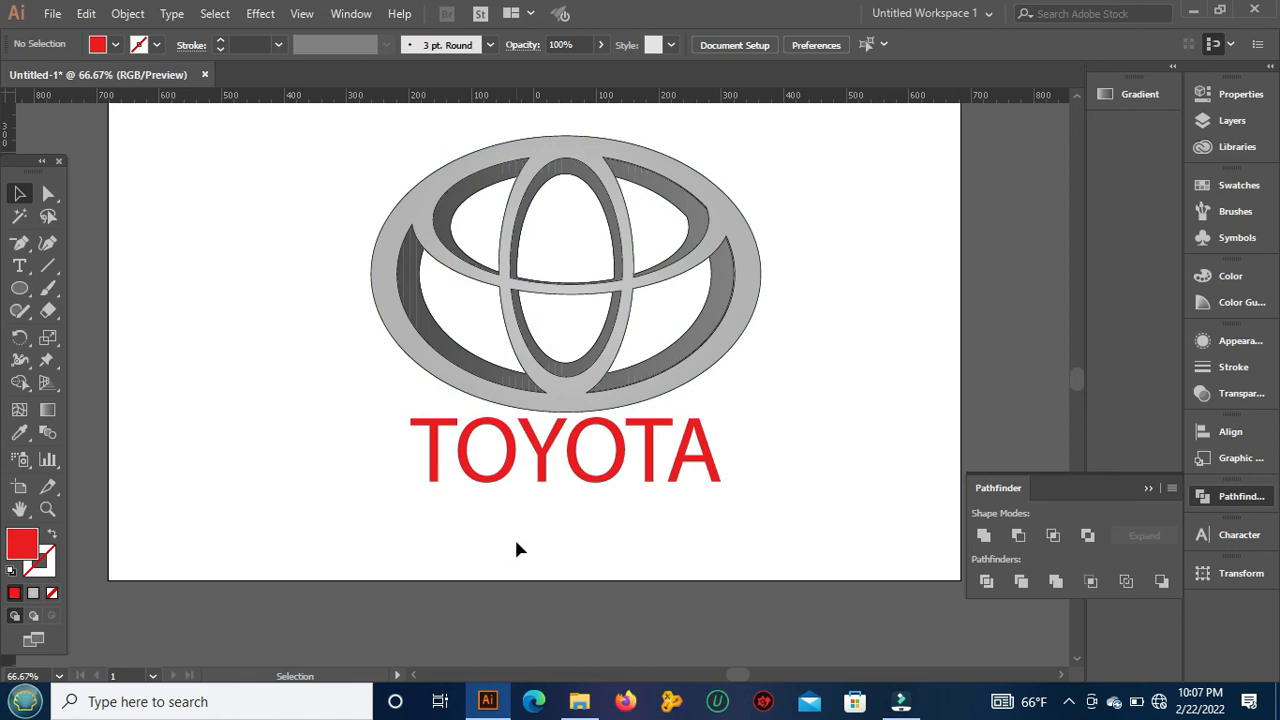
Step: Undo the recent moves of the grouped artwork while keeping the grouping, and deselect it
{"action": "key", "text": "a"}
{"action": "key", "text": "ctrl+z"}
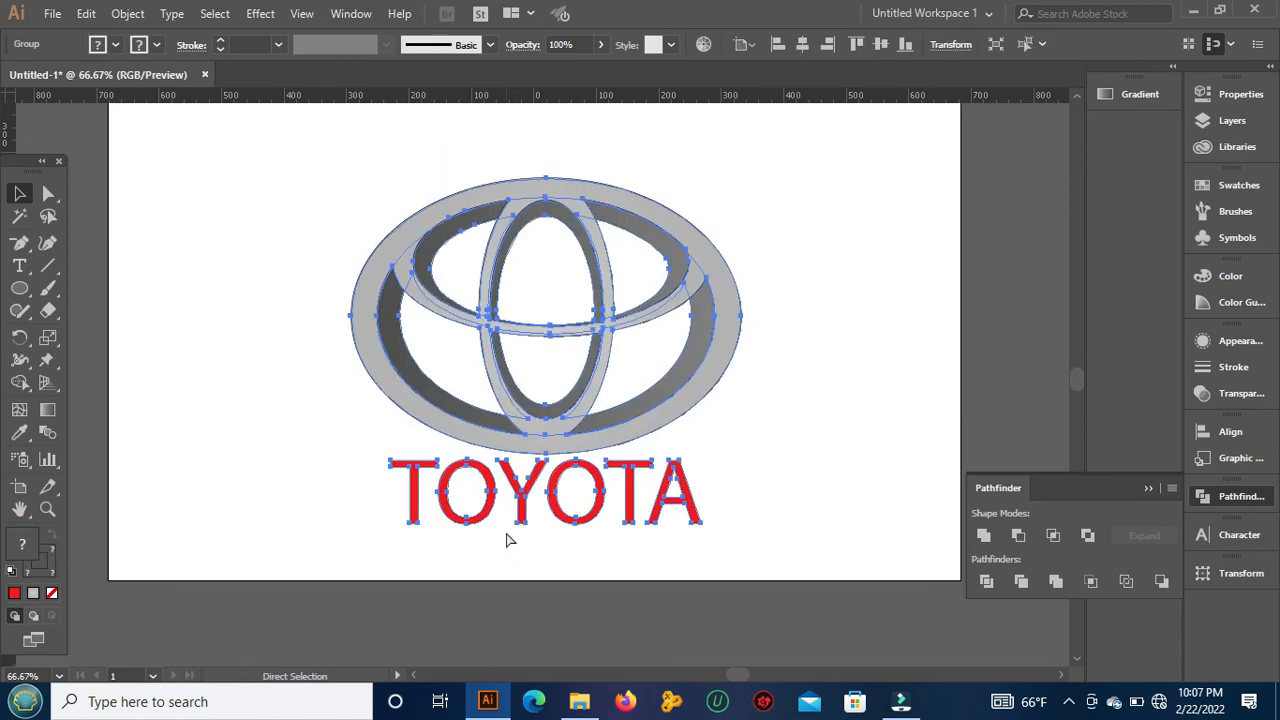
{"action": "key", "text": "ctrl+z"}
{"action": "key", "text": "ctrl+z"}
{"action": "key", "text": "ctrl+z"}
{"action": "key", "text": "ctrl+z"}
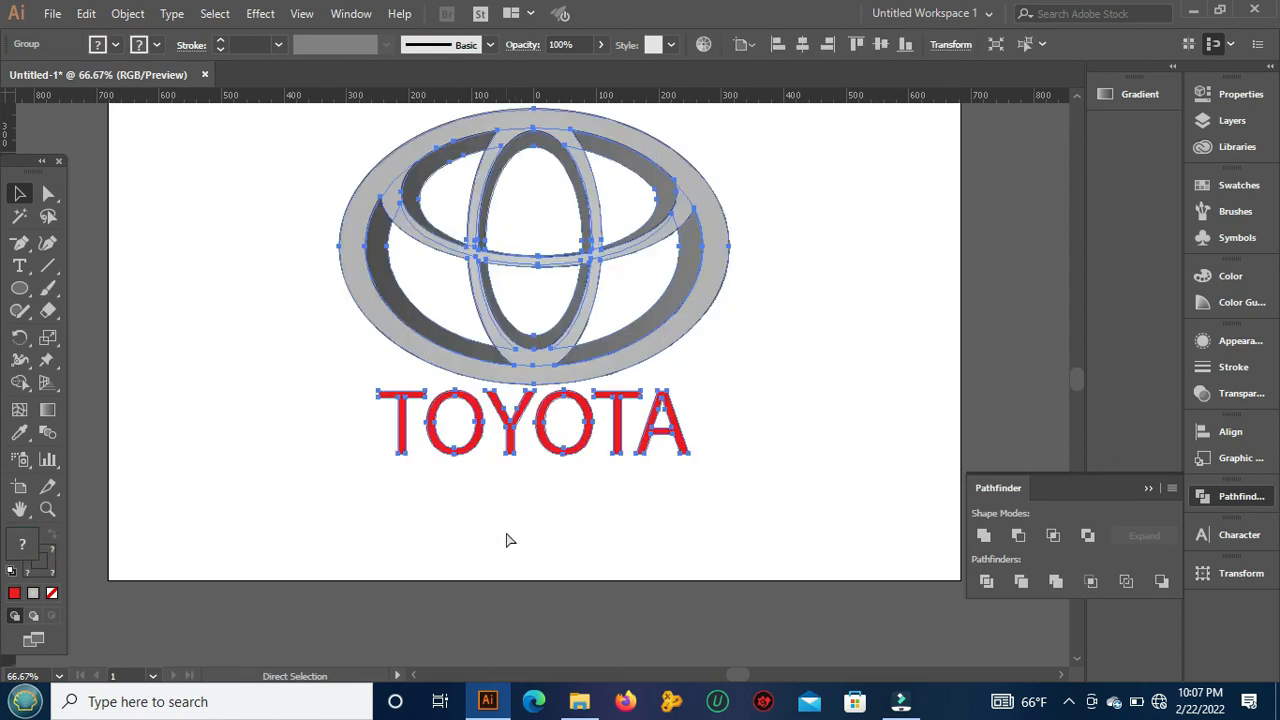
{"action": "key", "text": "v"}
{"action": "left_click", "coordinate": [803, 395]}
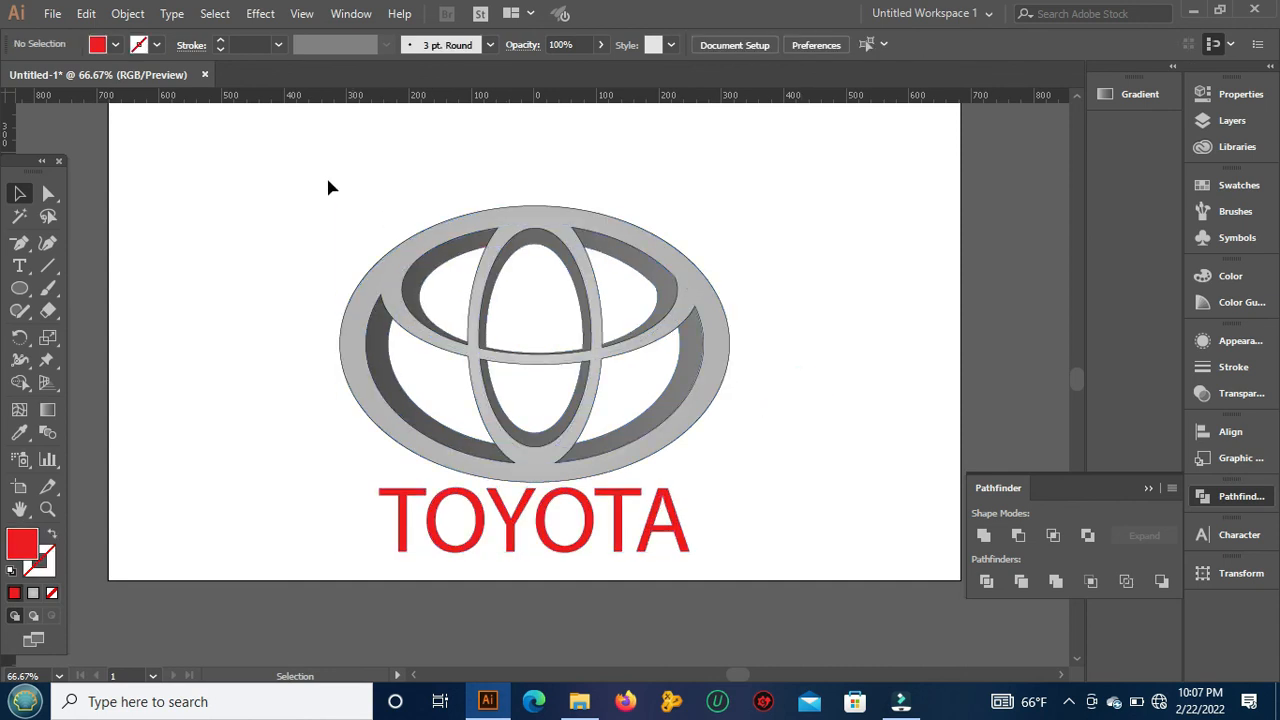
Step: Move the grouped logo and lettering straight up to center it vertically in the visible artboard area, and deselect it
{"action": "left_click_drag", "start_coordinate": [317, 190], "coordinate": [746, 563]}
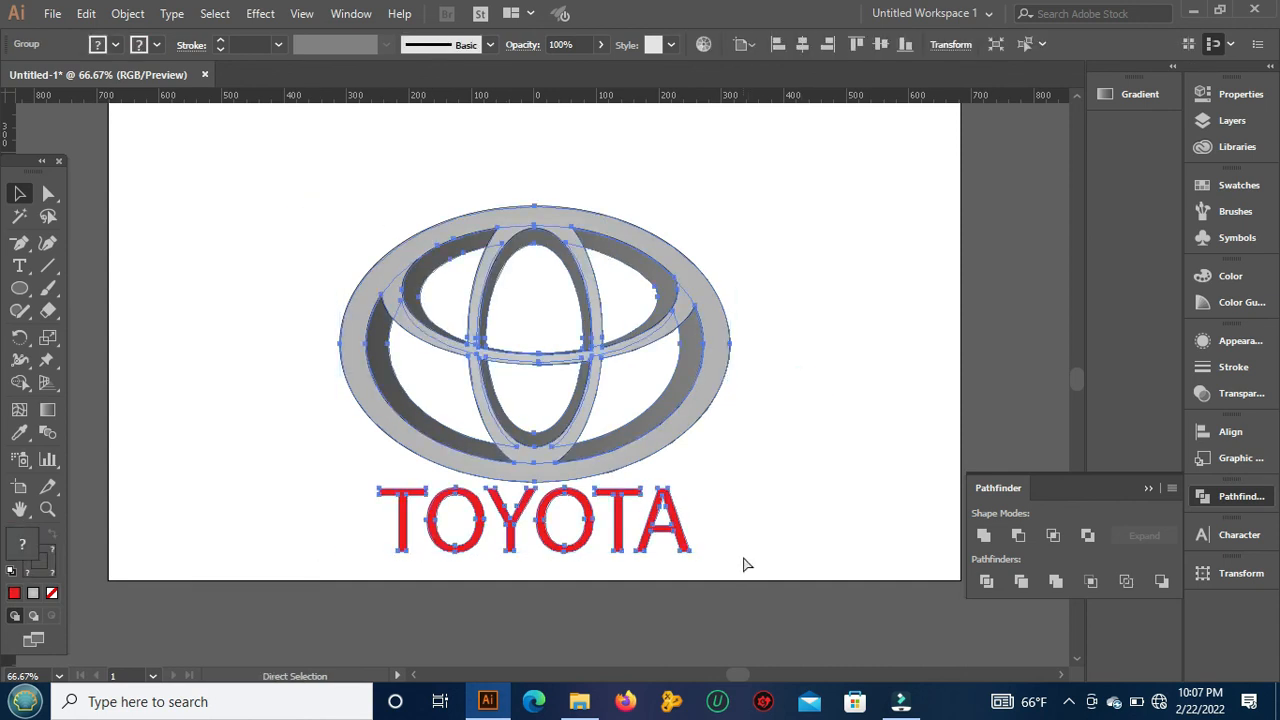
{"action": "left_click", "coordinate": [842, 400]}
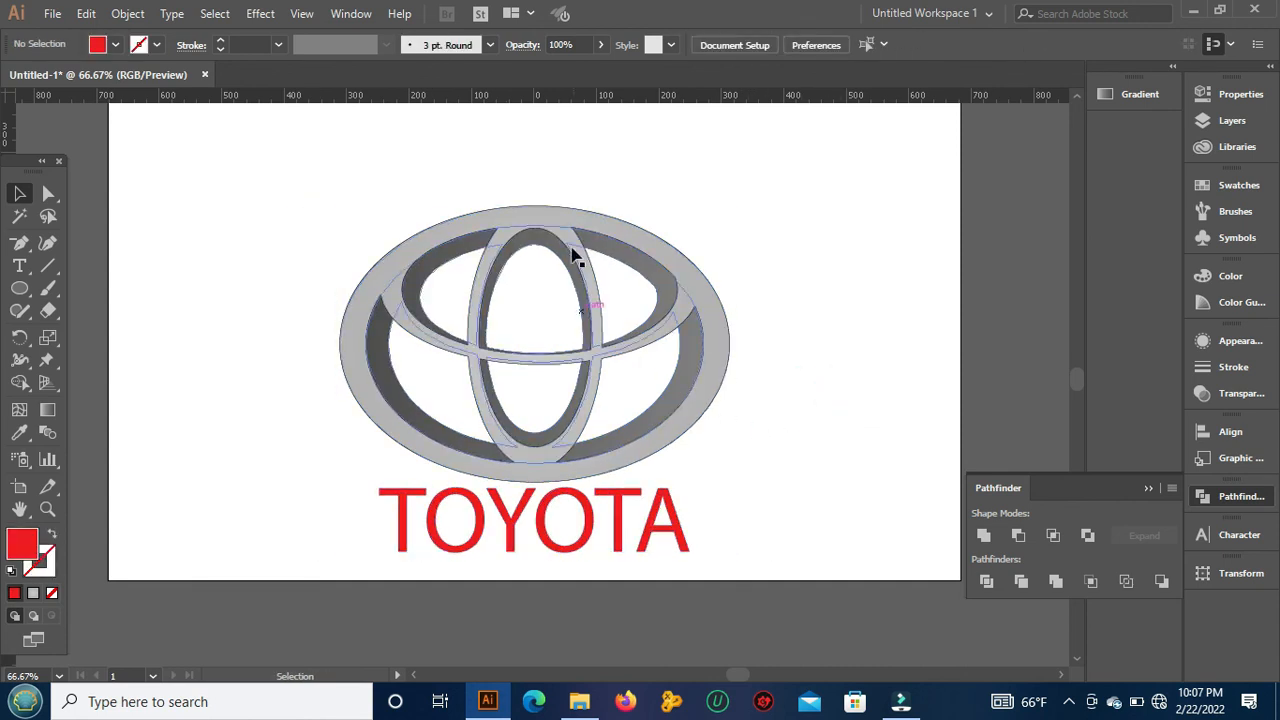
{"action": "left_click_drag", "start_coordinate": [448, 254], "coordinate": [446, 216]}
{"action": "left_click", "coordinate": [829, 334]}
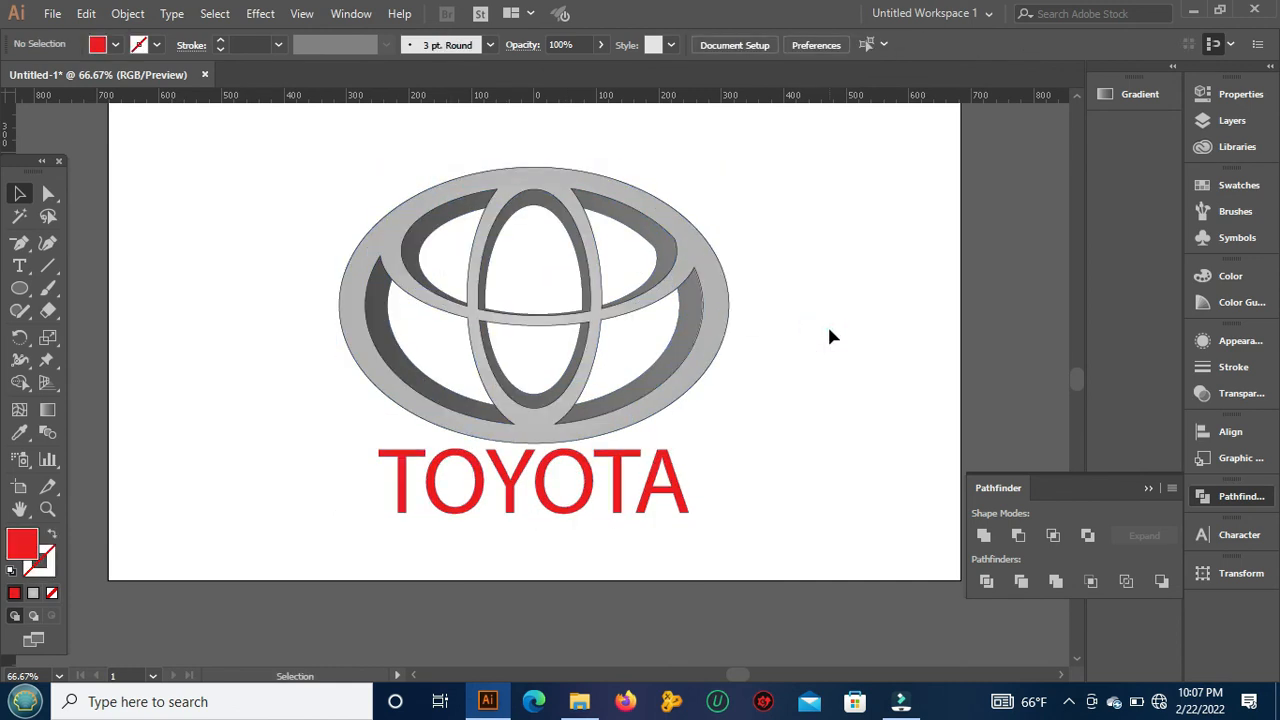